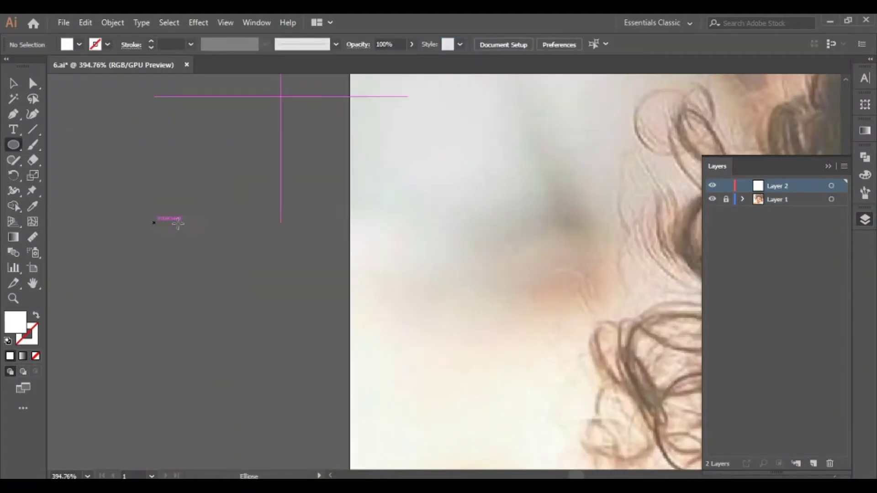
# - Turn a long, thin flat ellipse into a new art brush for line work
pyautogui.moveTo(177, 223); pyautogui.dragTo(320, 220)
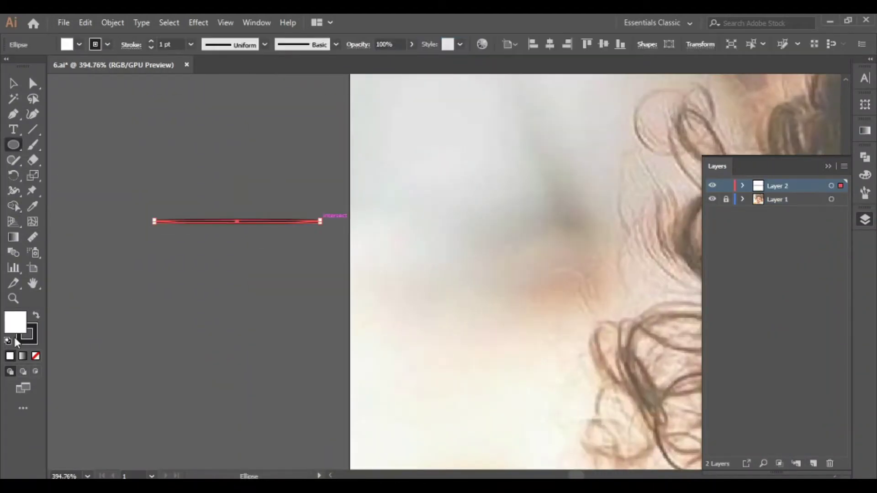
pyautogui.click(336, 45)
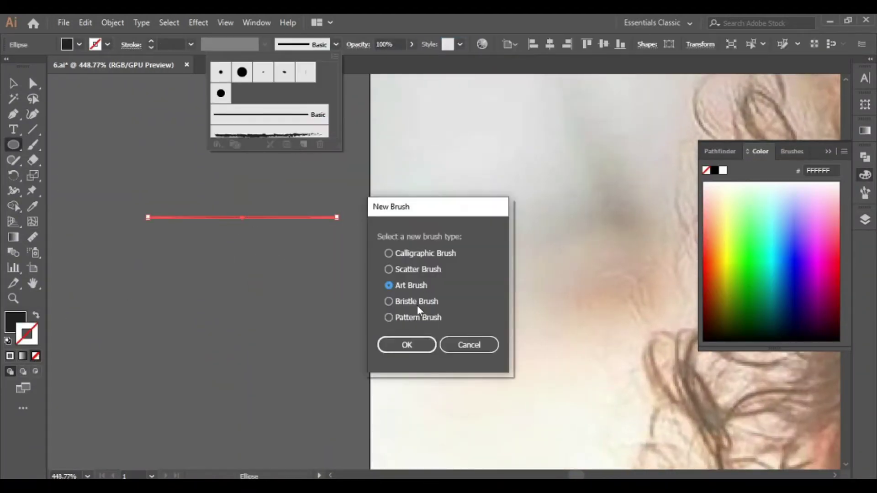
pyautogui.press('b')
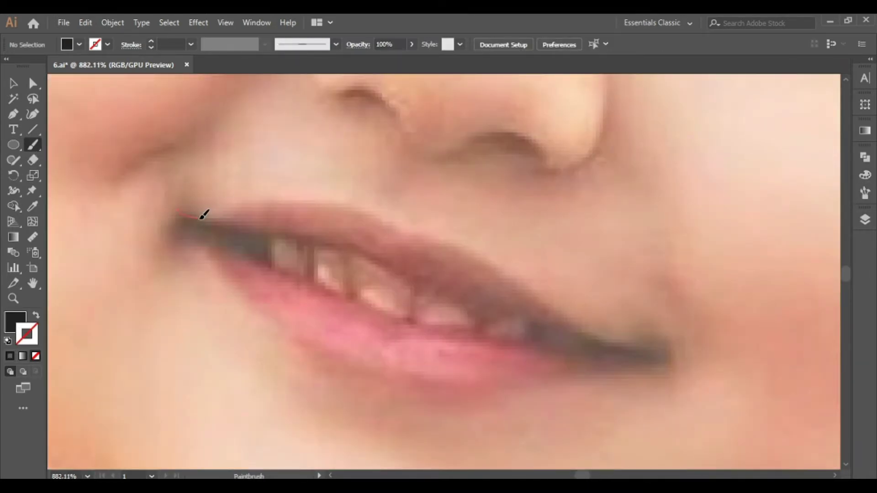
# - Trace the upper lip, the lower lip and the line where the lips meet
pyautogui.moveTo(640, 349); pyautogui.dragTo(645, 353)
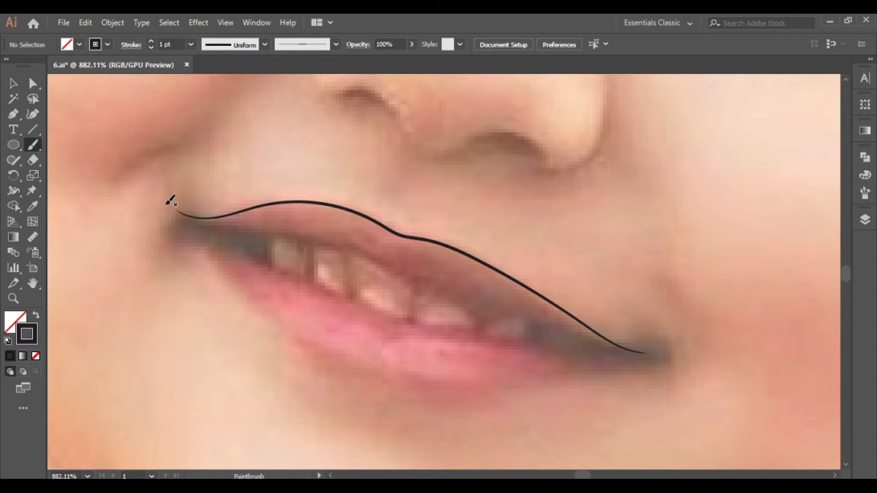
pyautogui.moveTo(538, 384); pyautogui.dragTo(677, 350)
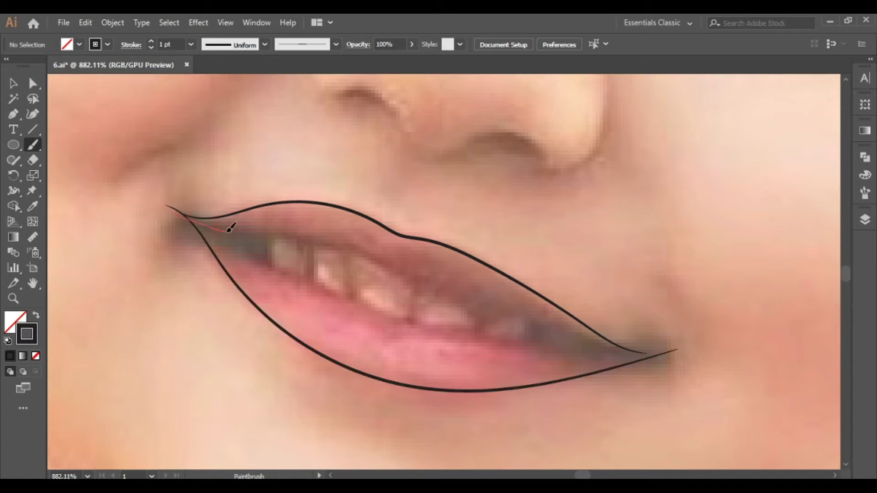
pyautogui.moveTo(610, 349); pyautogui.dragTo(684, 355)
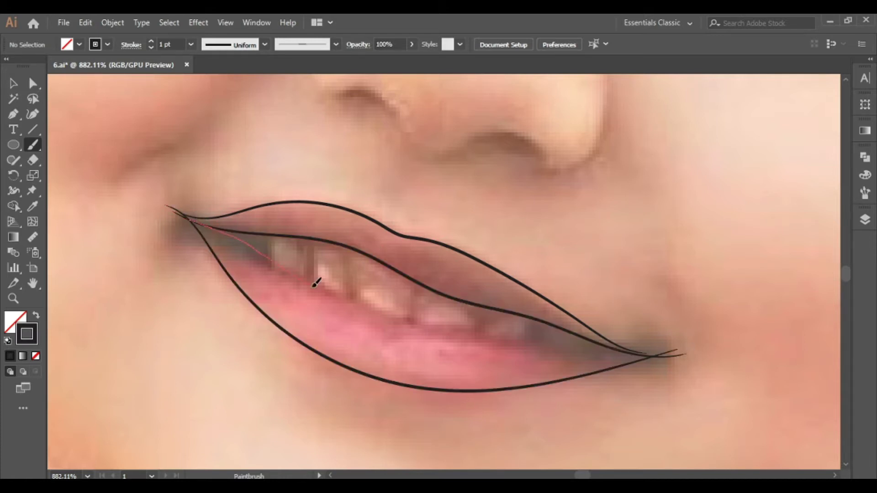
# - Refine the lip and mouth-line anchors near the left corner with Direct Selection
pyautogui.press('a')
pyautogui.click(503, 288)
pyautogui.scroll(3, 503, 288)
pyautogui.moveTo(651, 344); pyautogui.dragTo(436, 209)
pyautogui.scroll(-5, 437, 209)
pyautogui.scroll(2, 368, 323)
pyautogui.scroll(3, 368, 270)
pyautogui.click(349, 236)
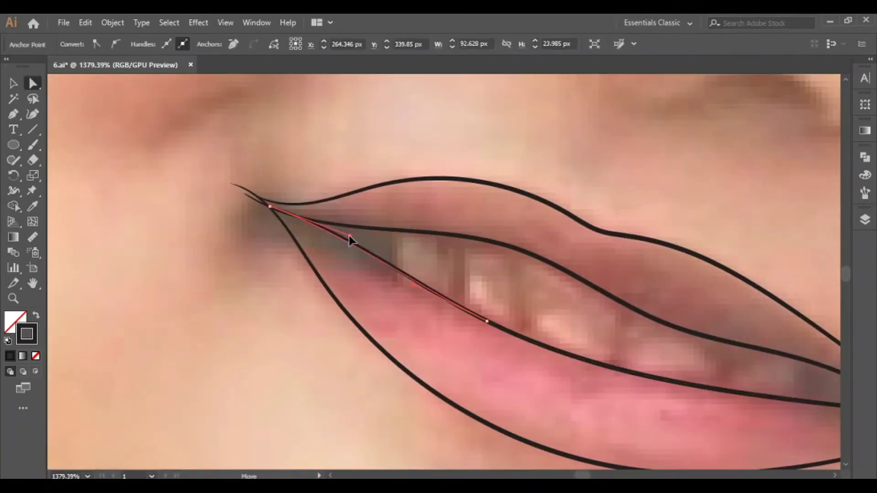
pyautogui.click(411, 333)
pyautogui.scroll(-8, 411, 333)
pyautogui.scroll(6, 388, 291)
# - Paint thin arches outlining each upper tooth along the mouth
pyautogui.press('b')
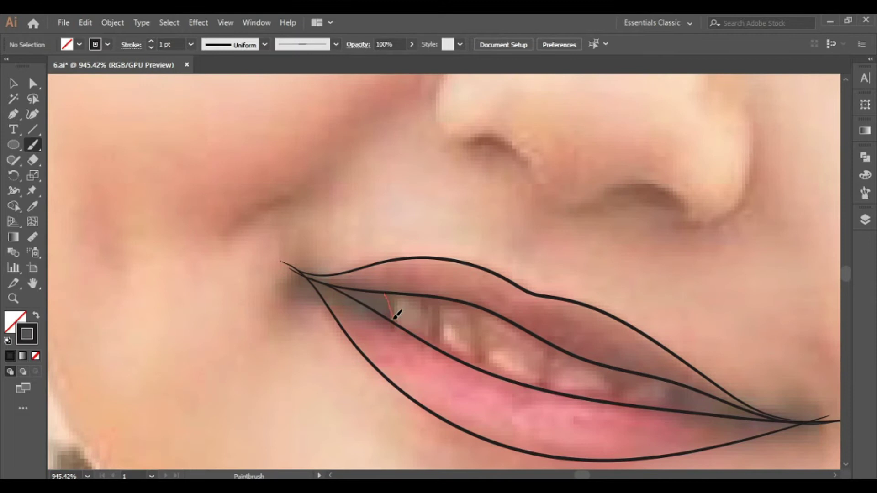
pyautogui.scroll(2, 264, 191)
pyautogui.moveTo(340, 219); pyautogui.dragTo(347, 254)
pyautogui.moveTo(347, 254); pyautogui.dragTo(369, 211)
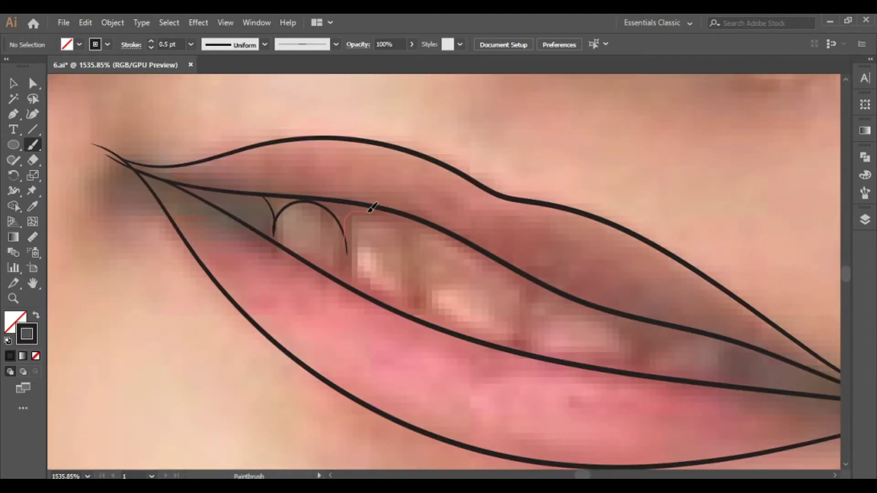
pyautogui.moveTo(420, 264); pyautogui.dragTo(420, 269)
pyautogui.scroll(-2, 450, 221)
pyautogui.moveTo(439, 214); pyautogui.dragTo(468, 231)
pyautogui.hscroll(3, 467, 232)
pyautogui.moveTo(502, 196); pyautogui.dragTo(505, 192)
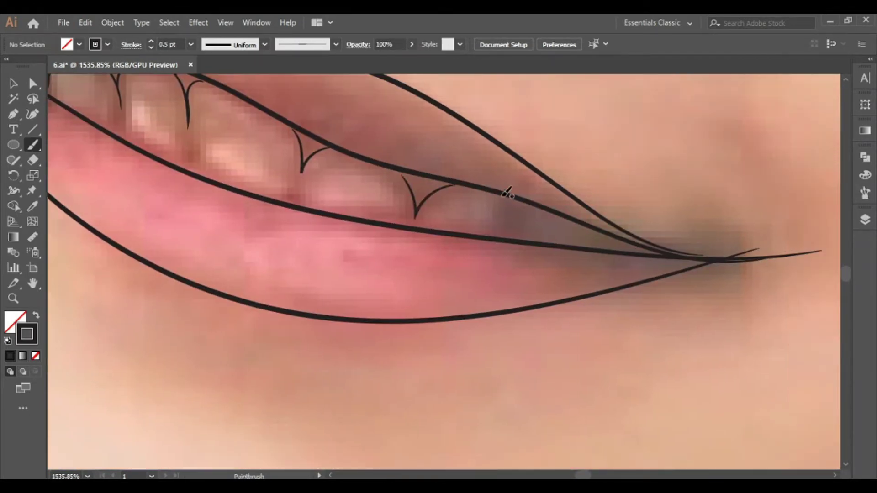
pyautogui.scroll(-5, 360, 254)
pyautogui.scroll(5, 360, 253)
pyautogui.scroll(-5, 402, 271)
pyautogui.scroll(6, 340, 241)
pyautogui.moveTo(388, 224); pyautogui.dragTo(418, 266)
pyautogui.scroll(-5, 418, 266)
pyautogui.scroll(5, 402, 293)
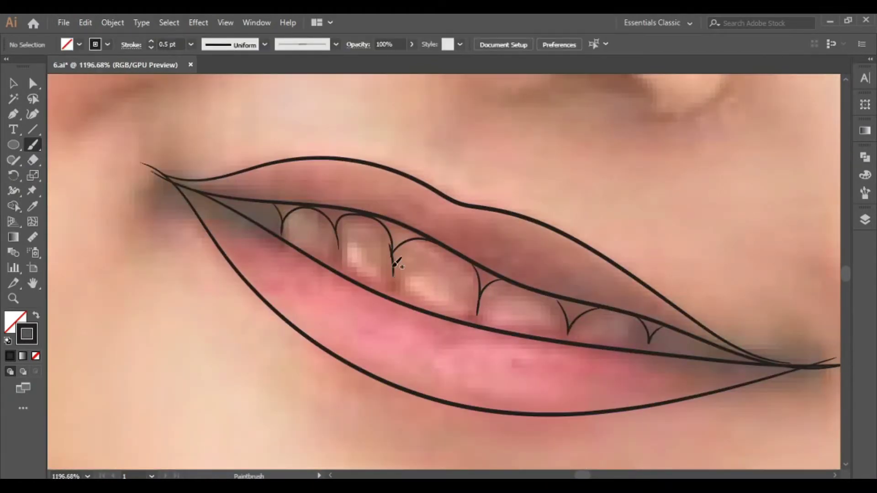
pyautogui.scroll(-5, 394, 264)
pyautogui.scroll(3, 347, 288)
pyautogui.scroll(1, 426, 249)
pyautogui.click(191, 45)
# - At 1 pt stroke, trace both sides of the nose and the nostril curves
pyautogui.click(208, 94)
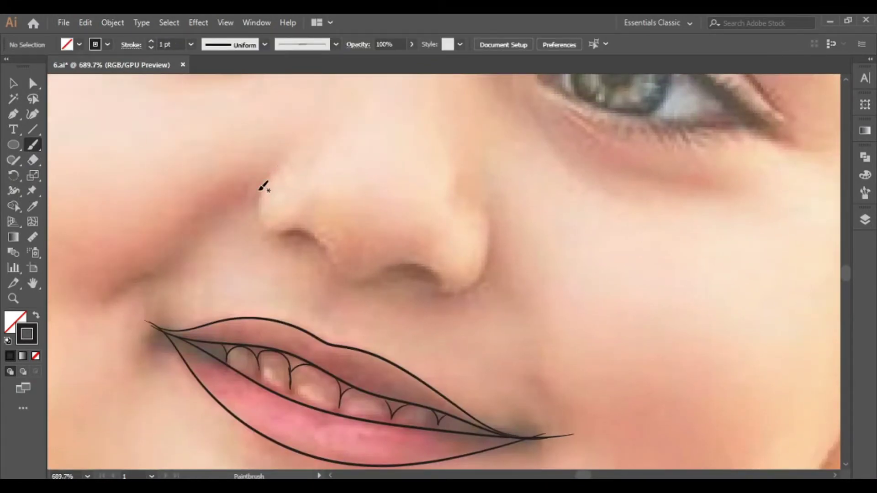
pyautogui.scroll(2, 380, 255)
pyautogui.moveTo(289, 236); pyautogui.dragTo(300, 259)
pyautogui.moveTo(441, 259); pyautogui.dragTo(484, 297)
pyautogui.moveTo(386, 267); pyautogui.dragTo(489, 284)
pyautogui.moveTo(554, 151); pyautogui.dragTo(554, 153)
pyautogui.scroll(-5, 413, 306)
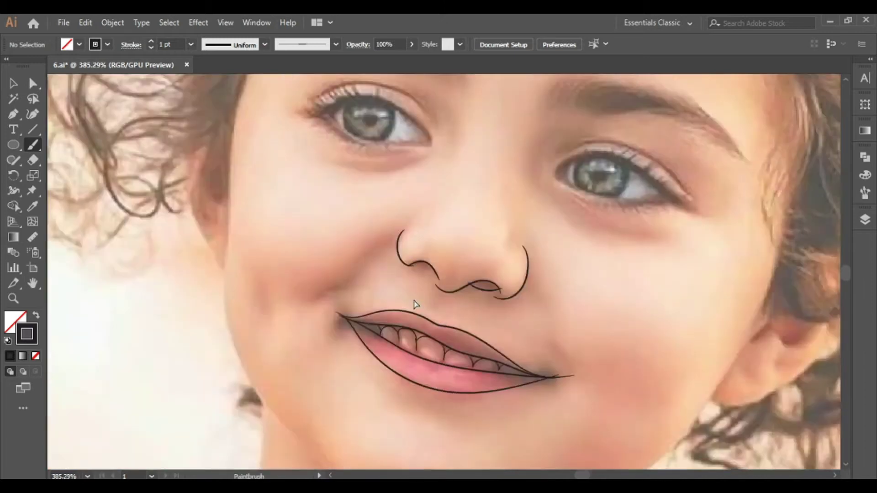
pyautogui.scroll(5, 496, 201)
pyautogui.scroll(-5, 502, 228)
# - Paint the eye's upper and lower lid outlines with a 2 pt stroke
pyautogui.scroll(4, 485, 256)
pyautogui.click(190, 44)
pyautogui.click(201, 130)
pyautogui.moveTo(169, 231); pyautogui.dragTo(143, 218)
pyautogui.moveTo(432, 273); pyautogui.dragTo(424, 275)
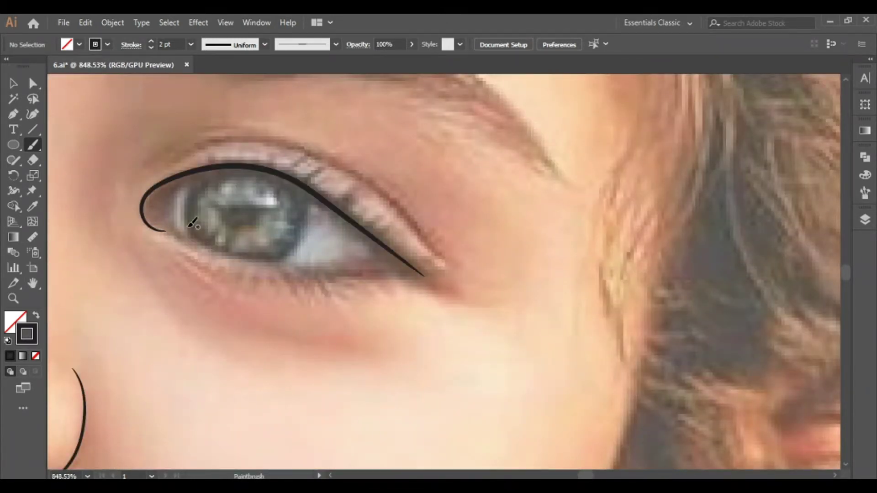
pyautogui.moveTo(301, 265)
pyautogui.mouseDown()
pyautogui.moveTo(425, 275)
pyautogui.moveTo(245, 196)
pyautogui.mouseUp()
# - Draw the eyelid crease and lashes with a thinner 1 pt stroke
pyautogui.scroll(-1, 429, 260)
pyautogui.click(190, 45)
pyautogui.click(201, 114)
pyautogui.scroll(1, 390, 205)
pyautogui.moveTo(352, 209)
pyautogui.mouseDown()
pyautogui.moveTo(369, 194)
pyautogui.moveTo(392, 205)
pyautogui.mouseUp()
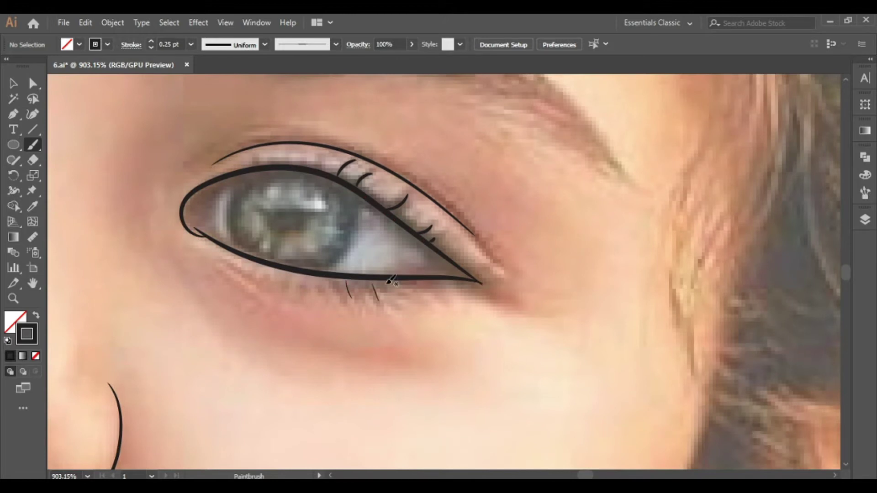
pyautogui.click(190, 44)
pyautogui.click(204, 100)
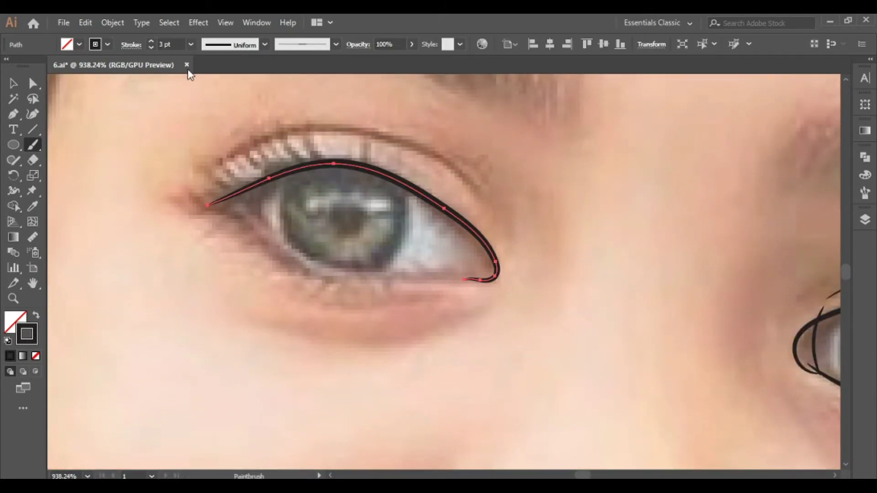
# - Paint the left eye's lower lid, 1 pt crease and lashes, then reshape its outer corner
pyautogui.moveTo(261, 211); pyautogui.dragTo(198, 200)
pyautogui.click(191, 45)
pyautogui.click(203, 96)
pyautogui.moveTo(479, 191); pyautogui.dragTo(209, 159)
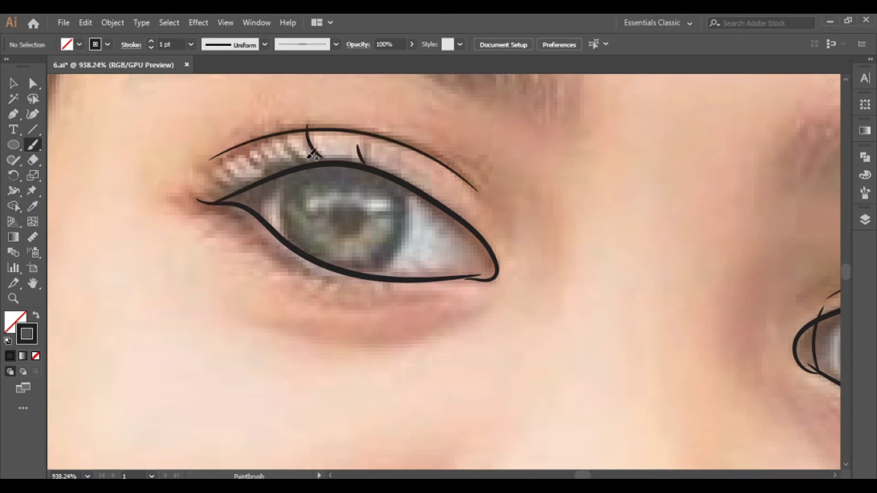
pyautogui.moveTo(277, 170); pyautogui.dragTo(273, 155)
pyautogui.moveTo(249, 183); pyautogui.dragTo(233, 169)
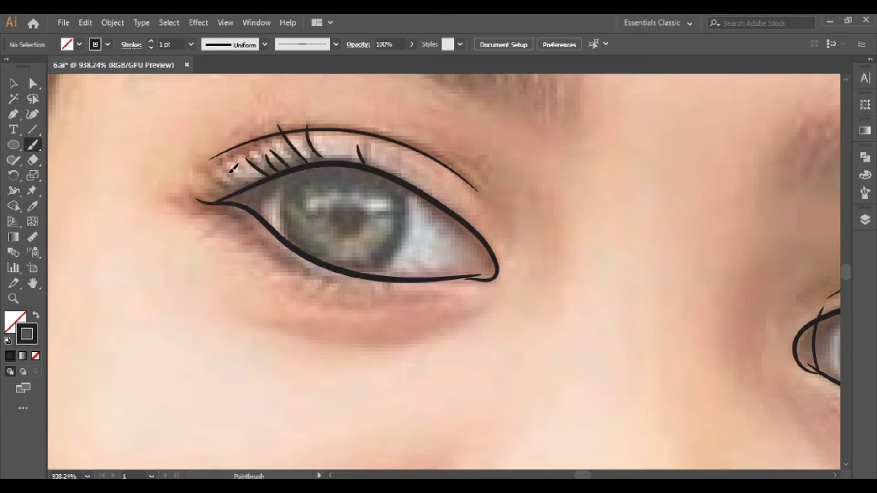
pyautogui.scroll(3, 269, 239)
pyautogui.press('a')
pyautogui.moveTo(258, 232); pyautogui.dragTo(237, 171)
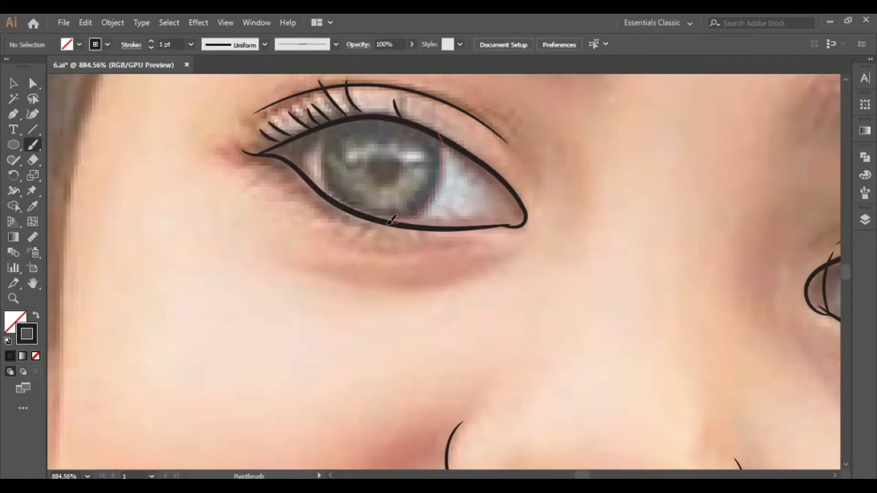
# - Draw the iris outline and solid black filled lash shapes along the lids
pyautogui.moveTo(329, 125); pyautogui.dragTo(329, 176)
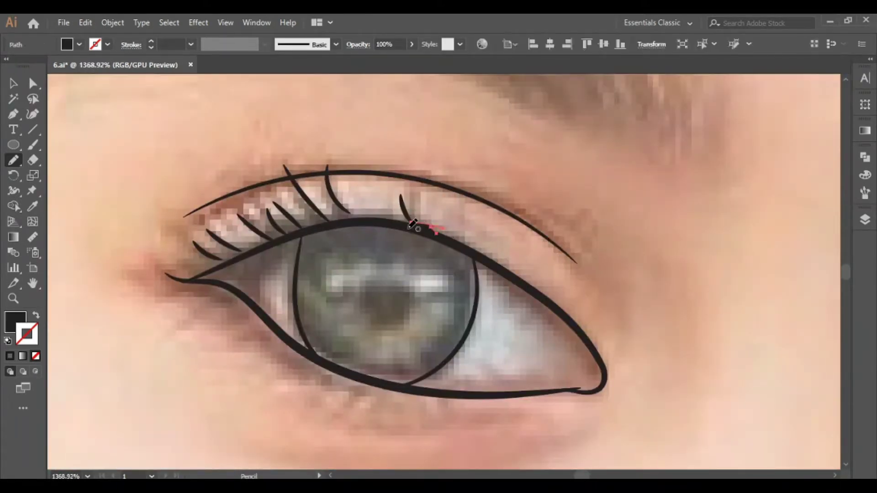
pyautogui.moveTo(414, 224); pyautogui.dragTo(329, 194)
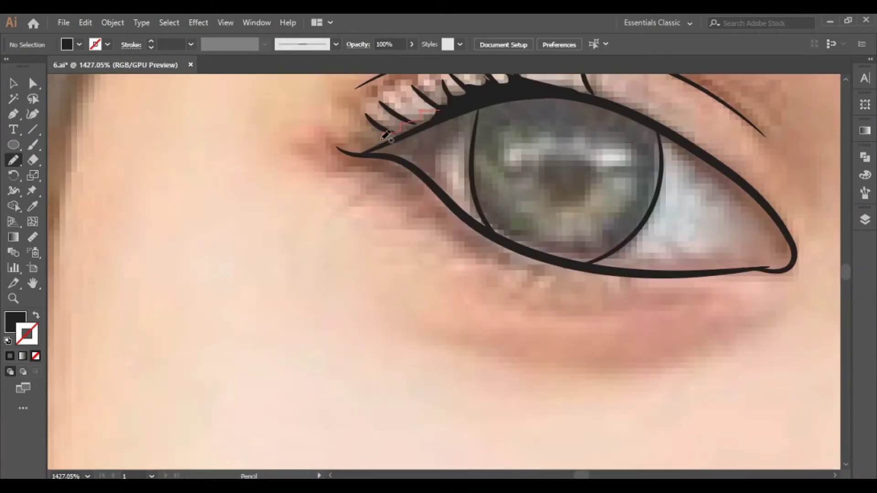
pyautogui.moveTo(355, 155); pyautogui.dragTo(442, 109)
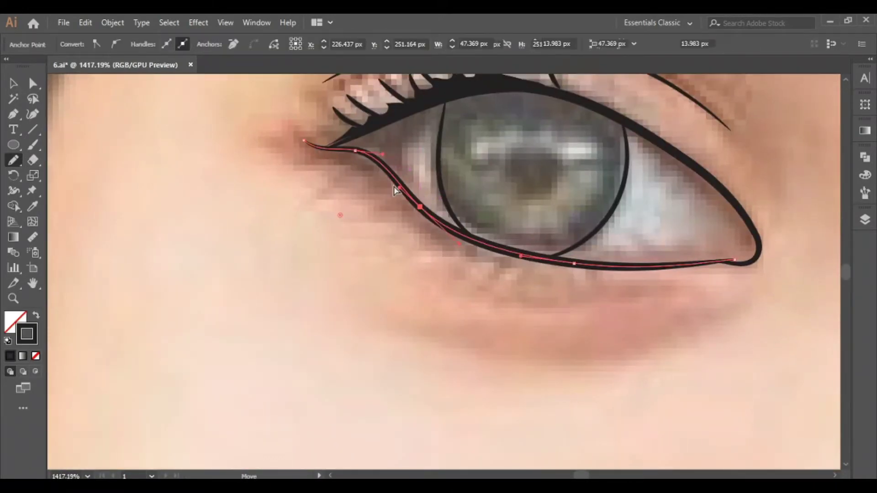
pyautogui.moveTo(352, 148); pyautogui.dragTo(371, 165)
pyautogui.moveTo(471, 223); pyautogui.dragTo(351, 151)
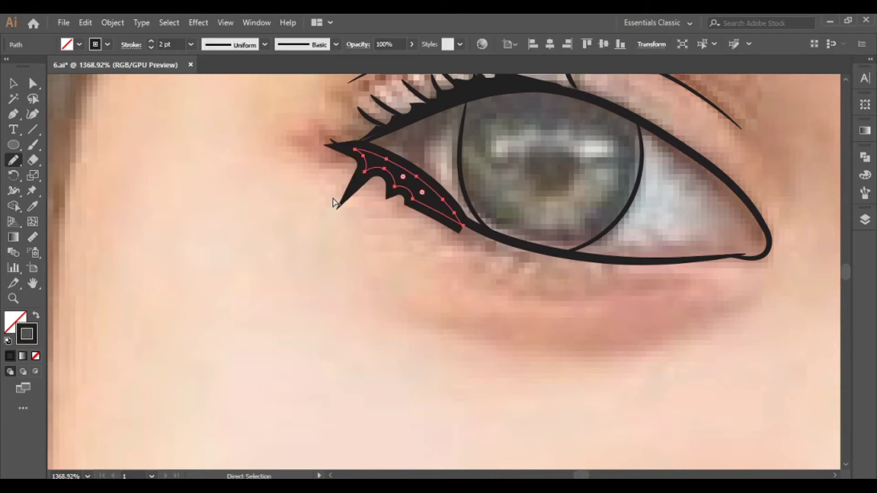
pyautogui.hotkey('shift', 'x')
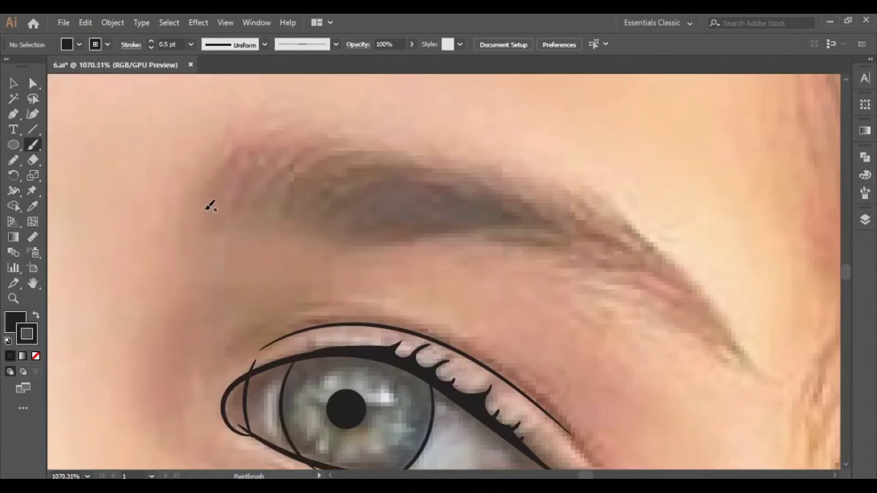
# - Paint the first fine hair strokes on the right brow, adjusting the brush drawing settings
pyautogui.moveTo(206, 209); pyautogui.dragTo(237, 150)
pyautogui.moveTo(229, 191)
pyautogui.mouseDown()
pyautogui.moveTo(289, 121)
pyautogui.moveTo(302, 135)
pyautogui.mouseUp()
pyautogui.doubleClick(32, 145)
pyautogui.click(443, 330)
pyautogui.moveTo(286, 205); pyautogui.dragTo(409, 160)
pyautogui.moveTo(501, 244); pyautogui.dragTo(632, 236)
pyautogui.moveTo(569, 208); pyautogui.dragTo(640, 236)
pyautogui.moveTo(639, 236); pyautogui.dragTo(681, 285)
pyautogui.moveTo(554, 254); pyautogui.dragTo(665, 253)
pyautogui.moveTo(583, 264); pyautogui.dragTo(676, 287)
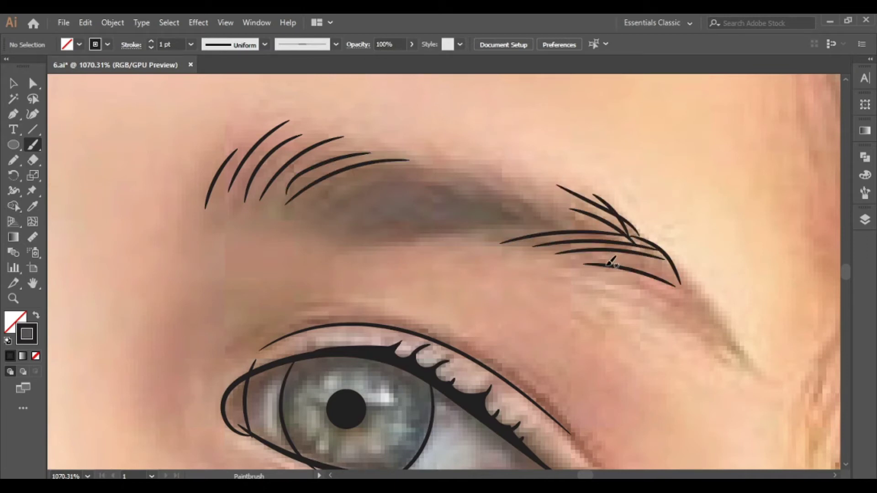
# - Fill the right brow's middle, upper edge and outer end with long hair strokes
pyautogui.hotkey('ctrl', 'a')
pyautogui.hotkey('ctrl', 'shift', 'a')
pyautogui.moveTo(618, 280); pyautogui.dragTo(704, 324)
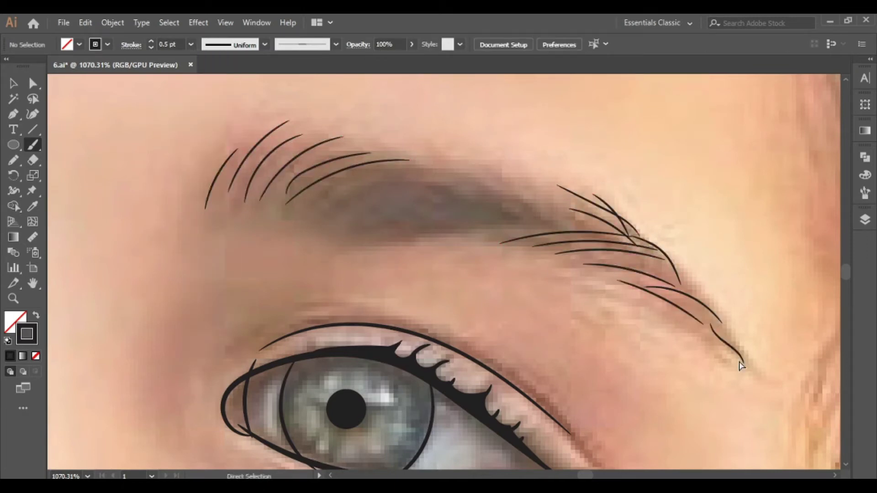
pyautogui.moveTo(653, 311); pyautogui.dragTo(722, 323)
pyautogui.moveTo(574, 258); pyautogui.dragTo(669, 267)
pyautogui.moveTo(554, 224); pyautogui.dragTo(663, 265)
pyautogui.moveTo(569, 208); pyautogui.dragTo(664, 262)
pyautogui.moveTo(511, 183); pyautogui.dragTo(288, 215)
pyautogui.moveTo(580, 223); pyautogui.dragTo(322, 223)
pyautogui.moveTo(619, 228); pyautogui.dragTo(373, 225)
pyautogui.moveTo(610, 233); pyautogui.dragTo(436, 233)
pyautogui.moveTo(589, 215); pyautogui.dragTo(415, 225)
pyautogui.moveTo(578, 204); pyautogui.dragTo(373, 214)
pyautogui.moveTo(551, 198); pyautogui.dragTo(340, 201)
pyautogui.moveTo(504, 180); pyautogui.dragTo(307, 195)
pyautogui.moveTo(540, 185)
pyautogui.mouseDown()
pyautogui.moveTo(316, 213)
pyautogui.moveTo(365, 201)
pyautogui.mouseUp()
pyautogui.moveTo(502, 172); pyautogui.dragTo(371, 176)
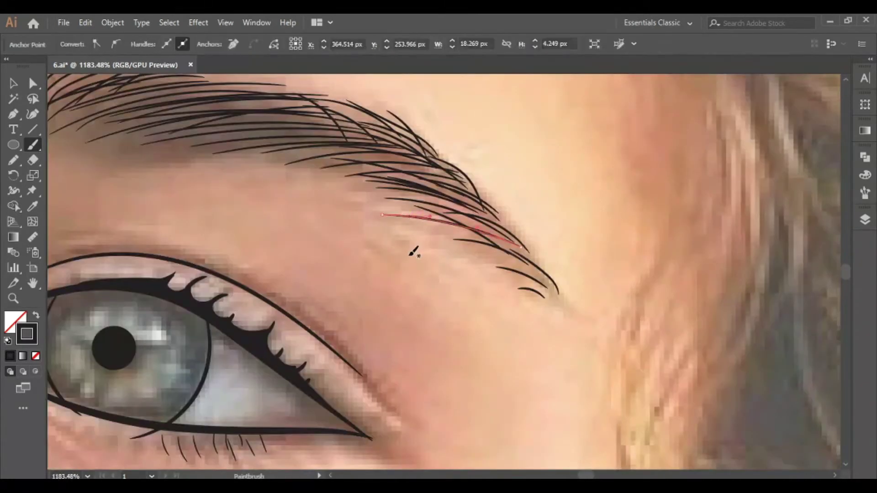
pyautogui.moveTo(558, 292); pyautogui.dragTo(515, 255)
# - Paint curved hair strokes across the left brow's inner end and body
pyautogui.hotkey('ctrl', '0')
pyautogui.scroll(5, 417, 248)
pyautogui.moveTo(346, 172); pyautogui.dragTo(385, 262)
pyautogui.moveTo(403, 191); pyautogui.dragTo(430, 253)
pyautogui.moveTo(388, 206); pyautogui.dragTo(408, 270)
pyautogui.moveTo(354, 166); pyautogui.dragTo(415, 280)
pyautogui.moveTo(326, 173); pyautogui.dragTo(364, 257)
pyautogui.moveTo(361, 200); pyautogui.dragTo(376, 252)
pyautogui.moveTo(263, 147); pyautogui.dragTo(342, 230)
pyautogui.moveTo(137, 119); pyautogui.dragTo(256, 211)
pyautogui.moveTo(98, 137); pyautogui.dragTo(231, 208)
pyautogui.moveTo(196, 144); pyautogui.dragTo(288, 215)
pyautogui.moveTo(215, 183); pyautogui.dragTo(418, 207)
pyautogui.moveTo(258, 167); pyautogui.dragTo(398, 213)
pyautogui.moveTo(297, 150); pyautogui.dragTo(373, 183)
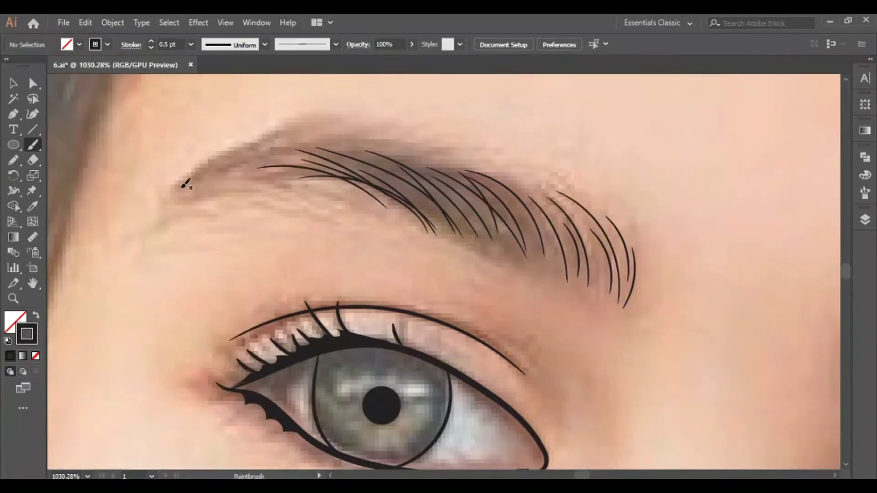
# - Add long upward strokes along the left brow's top and curved strokes on its right part
pyautogui.moveTo(206, 190); pyautogui.dragTo(345, 212)
pyautogui.moveTo(238, 174); pyautogui.dragTo(383, 211)
pyautogui.moveTo(373, 173); pyautogui.dragTo(464, 239)
pyautogui.moveTo(404, 160); pyautogui.dragTo(487, 240)
pyautogui.moveTo(189, 181)
pyautogui.mouseDown()
pyautogui.moveTo(347, 154)
pyautogui.moveTo(319, 134)
pyautogui.mouseUp()
pyautogui.moveTo(270, 155); pyautogui.dragTo(370, 139)
pyautogui.moveTo(204, 197); pyautogui.dragTo(326, 160)
pyautogui.moveTo(174, 198); pyautogui.dragTo(397, 143)
pyautogui.moveTo(330, 165); pyautogui.dragTo(421, 148)
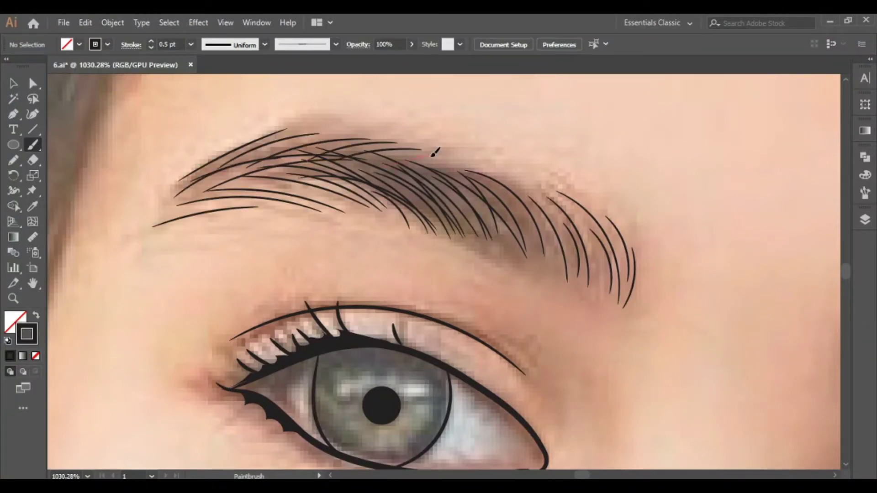
pyautogui.moveTo(494, 191); pyautogui.dragTo(537, 257)
pyautogui.moveTo(506, 178); pyautogui.dragTo(545, 249)
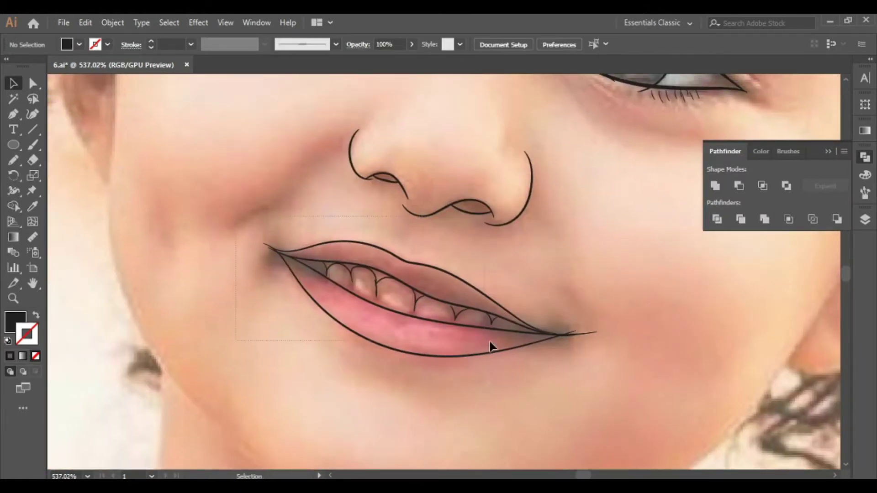
# - Finish painting the outline around the girl's chin
pyautogui.click(489, 346)
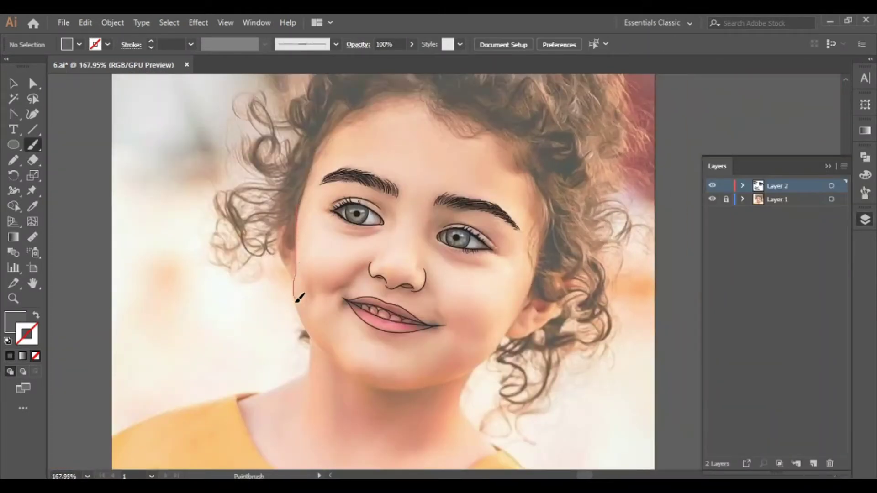
pyautogui.moveTo(530, 304); pyautogui.dragTo(529, 297)
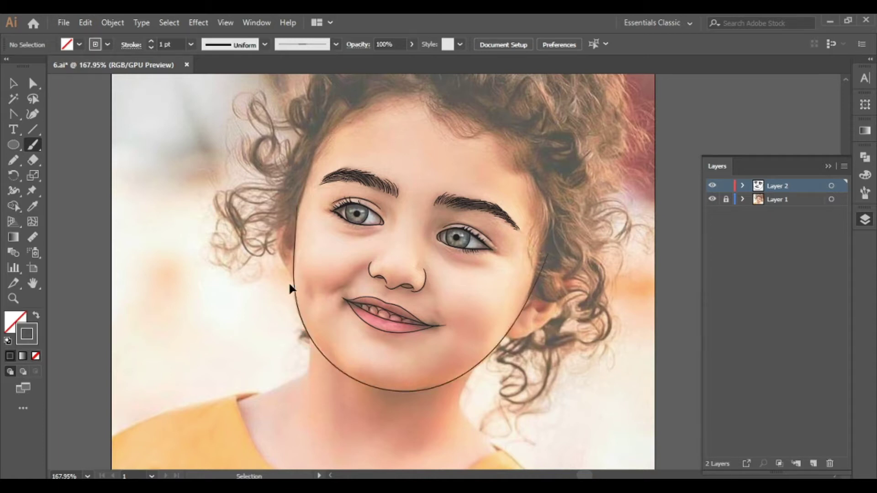
pyautogui.scroll(3, 333, 358)
# - Smooth the chin curve by adjusting its anchor points with Direct Selection (A)
pyautogui.press('a')
pyautogui.click(304, 350)
pyautogui.scroll(-2, 290, 246)
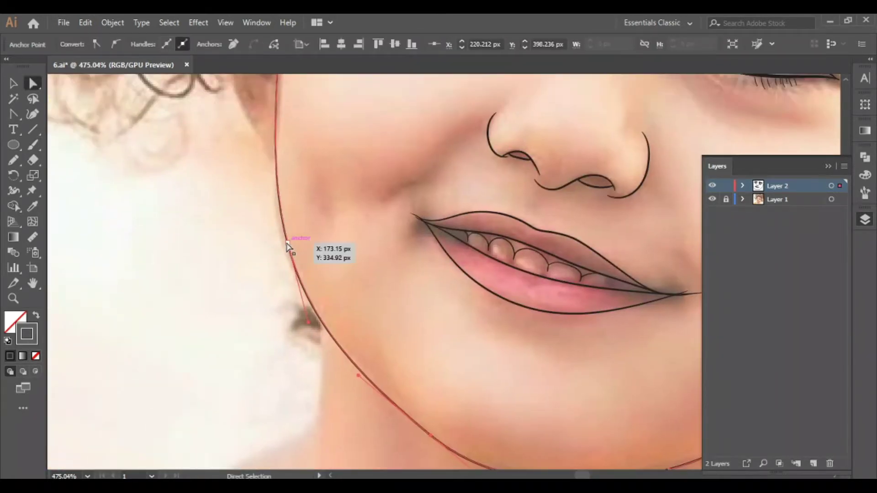
pyautogui.scroll(-2, 223, 260)
pyautogui.scroll(5, 569, 293)
pyautogui.click(570, 293)
pyautogui.moveTo(410, 364); pyautogui.dragTo(411, 364)
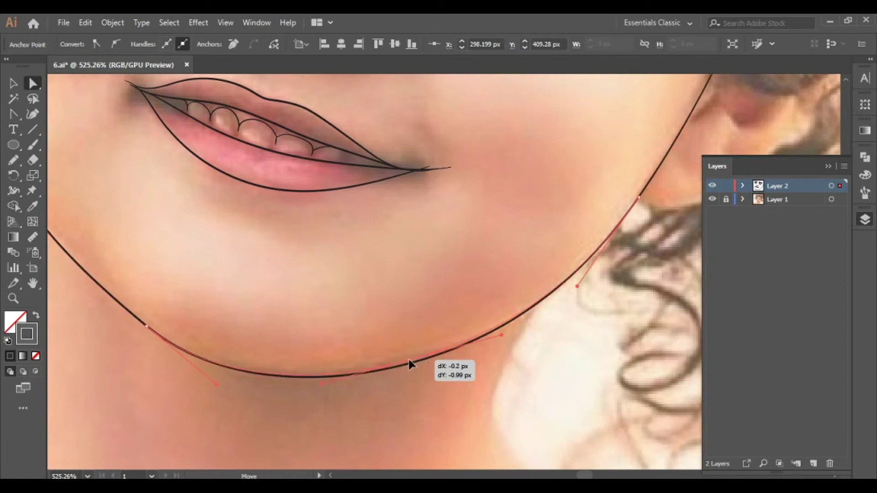
pyautogui.scroll(-3, 411, 364)
pyautogui.scroll(3, 440, 333)
# - Paint the left cheek line beside the hair and the right ear outline, then deselect
pyautogui.moveTo(287, 273); pyautogui.dragTo(304, 322)
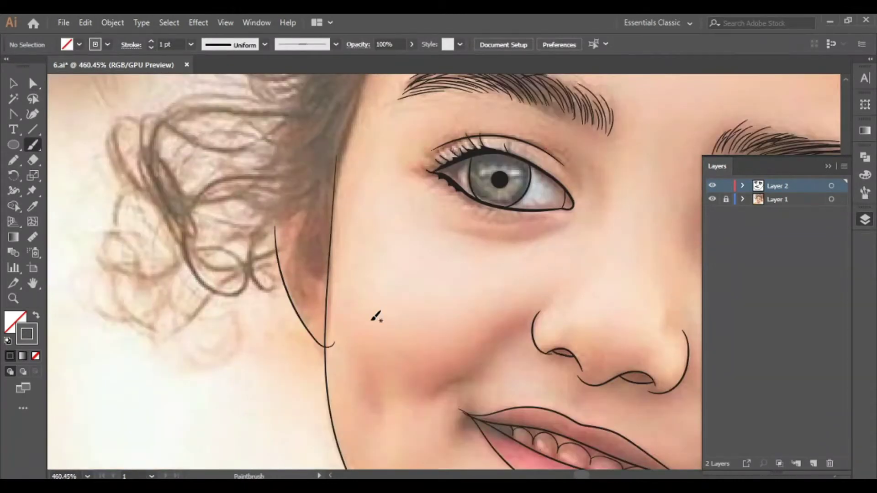
pyautogui.scroll(-3, 371, 314)
pyautogui.scroll(-2, 496, 343)
pyautogui.scroll(2, 496, 342)
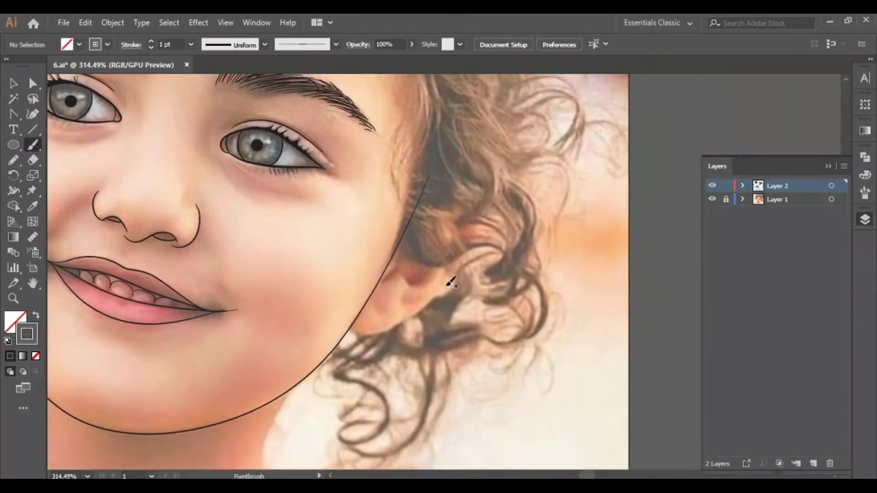
pyautogui.moveTo(420, 309); pyautogui.dragTo(350, 322)
pyautogui.click(13, 83)
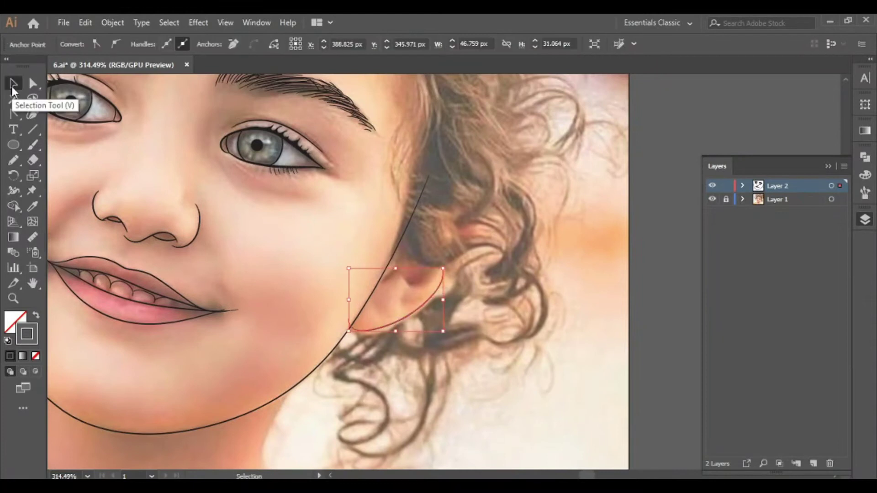
pyautogui.click(225, 172)
pyautogui.press('b')
pyautogui.scroll(-3, 294, 211)
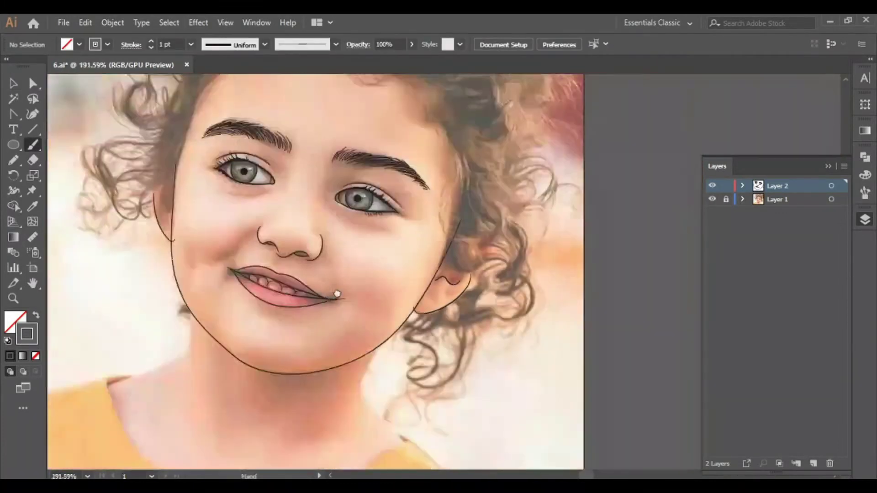
# - Paint the folds inside the girl's ear
pyautogui.scroll(4, 333, 290)
pyautogui.moveTo(372, 234); pyautogui.dragTo(389, 251)
pyautogui.scroll(-5, 422, 230)
pyautogui.scroll(3, 313, 261)
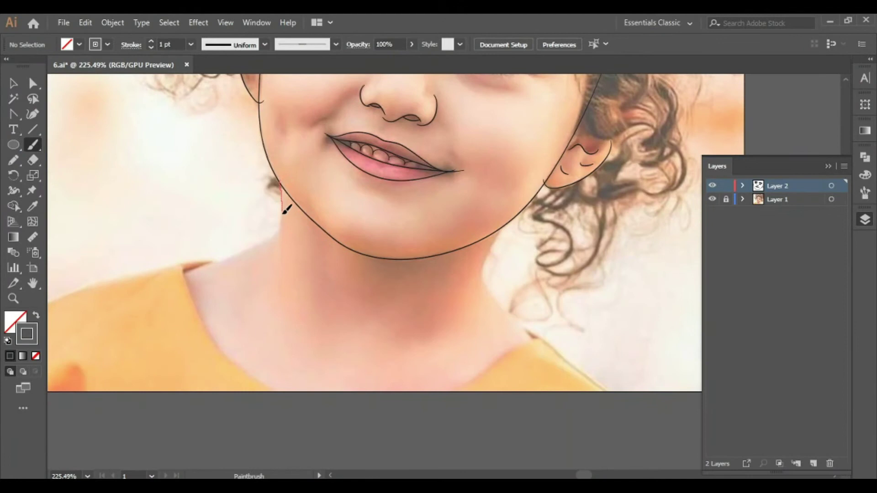
# - Paint the left and right sides of the neck
pyautogui.moveTo(225, 256); pyautogui.dragTo(224, 258)
pyautogui.hscroll(4, 259, 288)
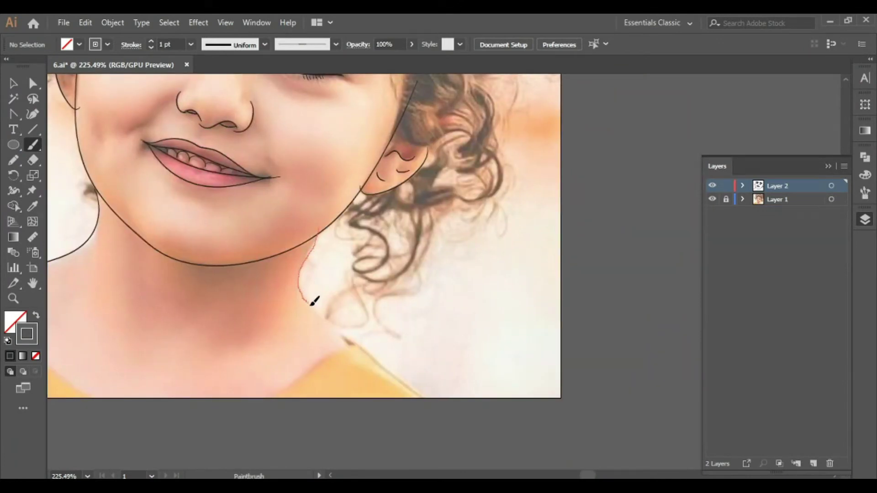
pyautogui.moveTo(314, 301); pyautogui.dragTo(329, 320)
pyautogui.scroll(-3, 366, 317)
pyautogui.scroll(5, 325, 239)
# - Reshape the neck curves with Direct Selection, then deselect
pyautogui.press('a')
pyautogui.moveTo(320, 205); pyautogui.dragTo(329, 94)
pyautogui.moveTo(348, 218); pyautogui.dragTo(313, 263)
pyautogui.scroll(-3, 382, 317)
pyautogui.click(360, 165)
pyautogui.scroll(-5, 175, 216)
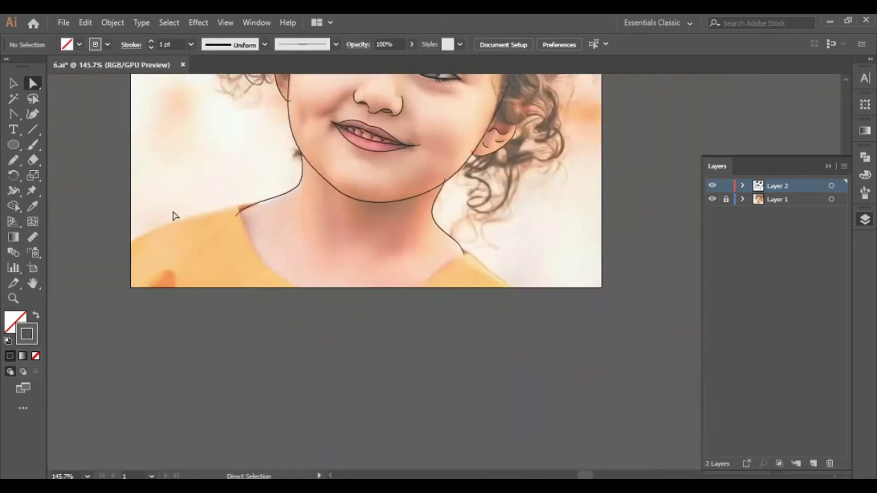
pyautogui.scroll(1, 175, 216)
# - Paint the left shoulder line and the shirt neckline below the neck
pyautogui.press('b')
pyautogui.moveTo(153, 301); pyautogui.dragTo(186, 282)
pyautogui.scroll(3, 267, 258)
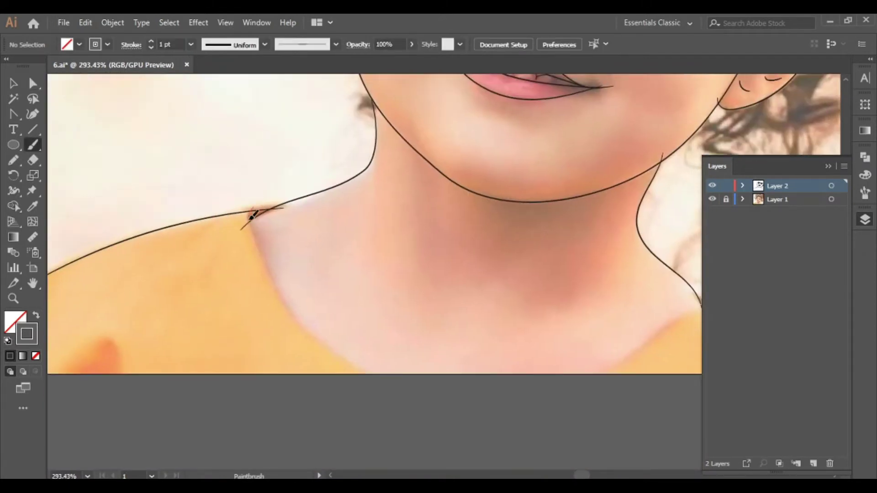
pyautogui.moveTo(607, 369); pyautogui.dragTo(704, 307)
pyautogui.hscroll(5, 464, 248)
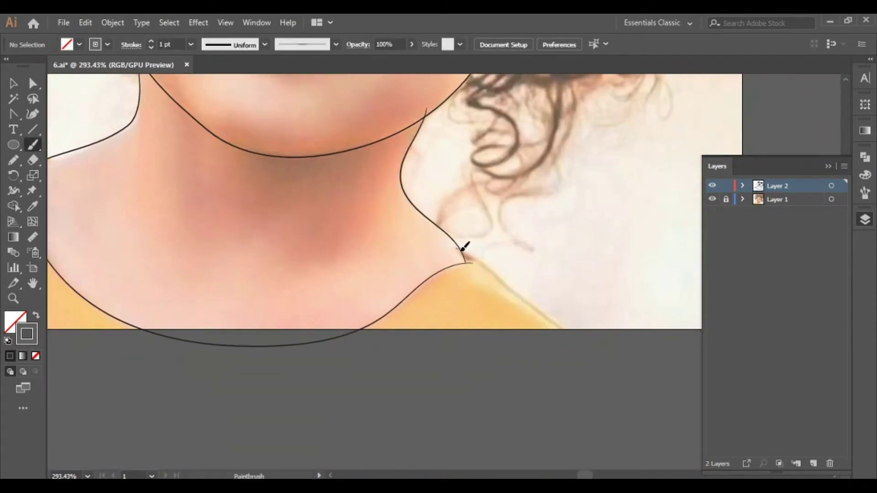
# - Paint the right shoulder line and extend the shirt line past the artboard edge
pyautogui.moveTo(574, 322); pyautogui.dragTo(574, 324)
pyautogui.scroll(-5, 230, 368)
pyautogui.scroll(3, 230, 367)
pyautogui.moveTo(191, 290); pyautogui.dragTo(199, 339)
pyautogui.moveTo(467, 380)
pyautogui.mouseDown()
pyautogui.moveTo(470, 363)
pyautogui.moveTo(469, 377)
pyautogui.mouseUp()
pyautogui.hscroll(5, 470, 366)
pyautogui.scroll(-5, 315, 361)
pyautogui.scroll(5, 228, 347)
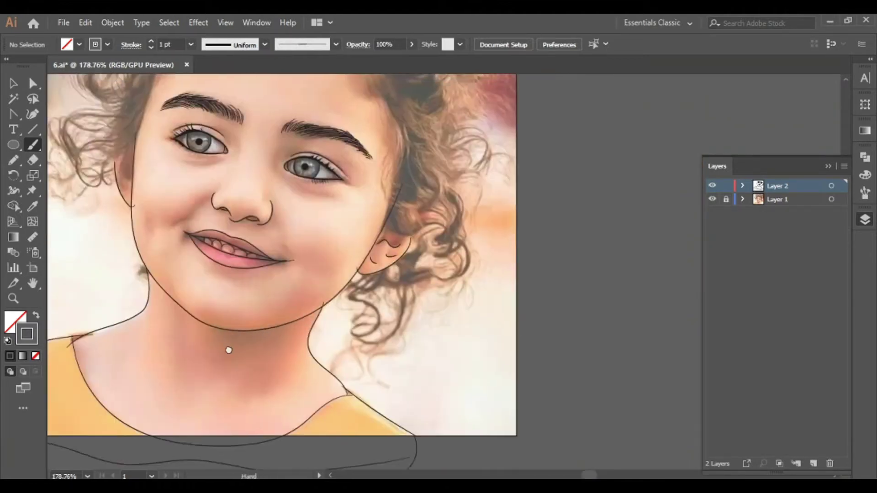
# - Move the shoulder line's end to the artboard edge and adjust the curve there
pyautogui.press('a')
pyautogui.scroll(4, 535, 425)
pyautogui.moveTo(533, 426)
pyautogui.mouseDown()
pyautogui.moveTo(544, 425)
pyautogui.moveTo(540, 357)
pyautogui.mouseUp()
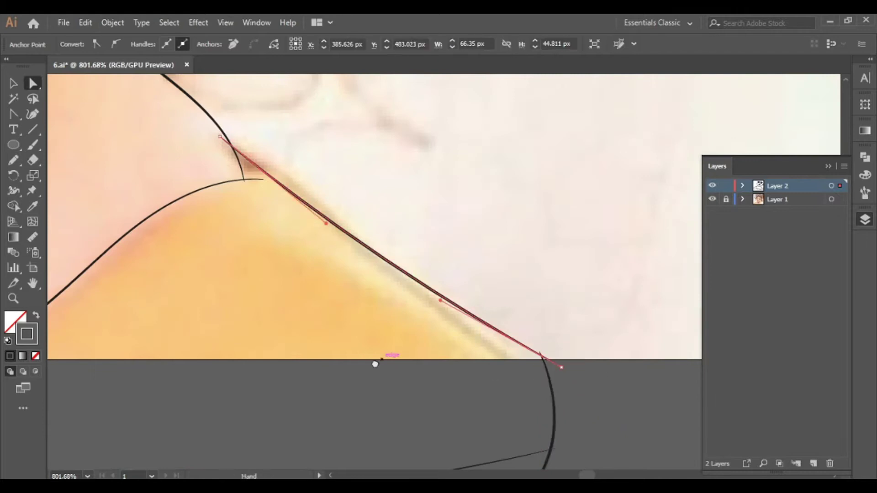
pyautogui.scroll(3, 373, 363)
pyautogui.moveTo(460, 352); pyautogui.dragTo(379, 309)
pyautogui.moveTo(334, 259); pyautogui.dragTo(337, 255)
pyautogui.scroll(-2, 337, 254)
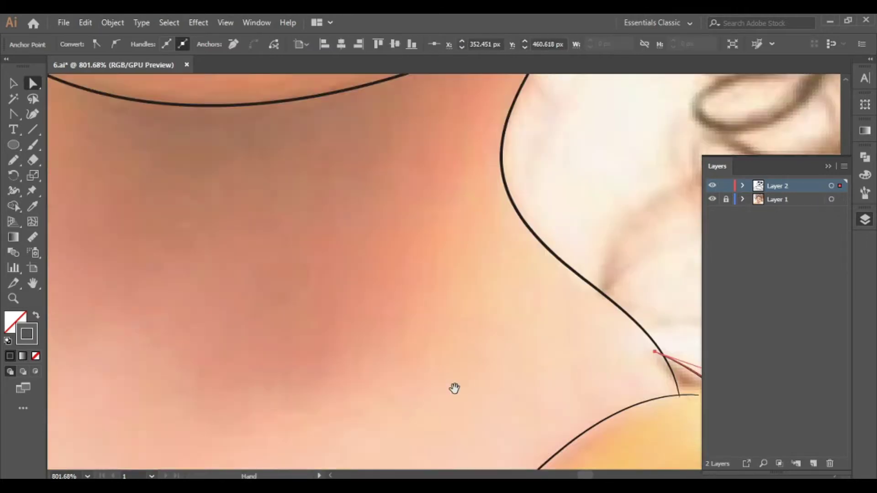
# - Fine-tune the shoulder curve and line up the anchor where neck meets shoulder
pyautogui.moveTo(455, 386); pyautogui.dragTo(411, 254)
pyautogui.scroll(1, 348, 326)
pyautogui.scroll(2, 348, 327)
pyautogui.moveTo(448, 185); pyautogui.dragTo(319, 203)
pyautogui.click(462, 309)
pyautogui.scroll(3, 459, 303)
pyautogui.moveTo(409, 206); pyautogui.dragTo(410, 210)
pyautogui.scroll(-3, 363, 362)
pyautogui.scroll(-2, 363, 363)
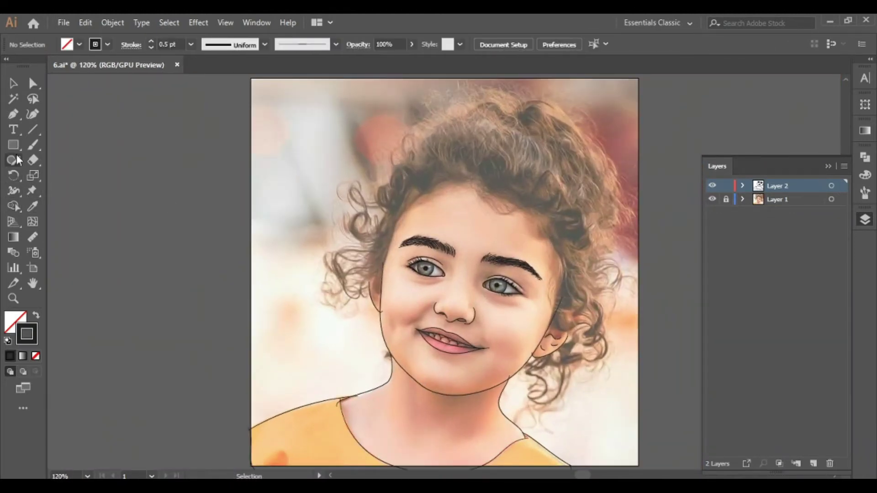
pyautogui.moveTo(13, 158); pyautogui.dragTo(42, 174)
# - Set black fill with no stroke and block in hair at the left temple and forehead
pyautogui.click(37, 316)
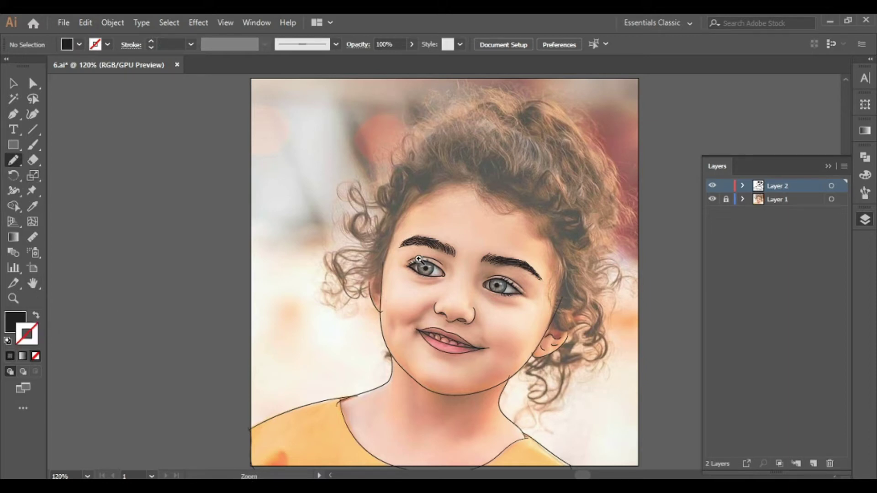
pyautogui.moveTo(419, 259); pyautogui.dragTo(457, 259)
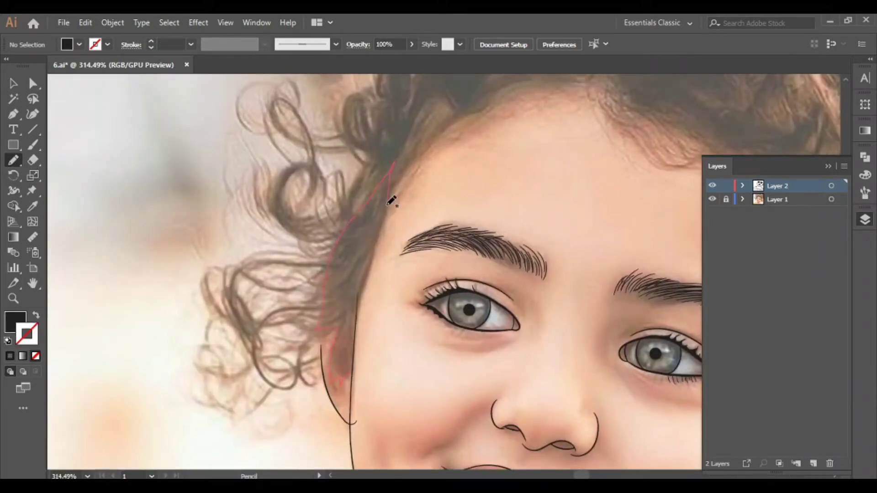
pyautogui.moveTo(358, 335); pyautogui.dragTo(375, 360)
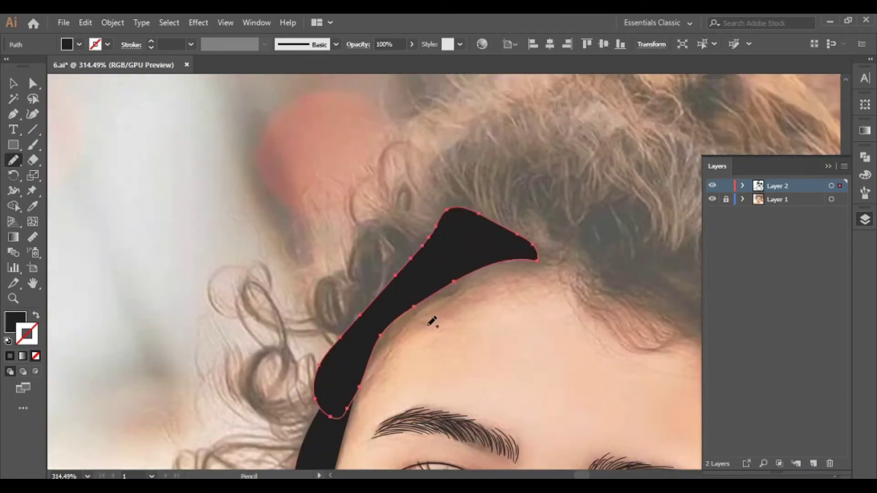
pyautogui.moveTo(427, 320); pyautogui.dragTo(280, 293)
pyautogui.moveTo(278, 350)
pyautogui.mouseDown()
pyautogui.moveTo(271, 298)
pyautogui.moveTo(281, 348)
pyautogui.mouseUp()
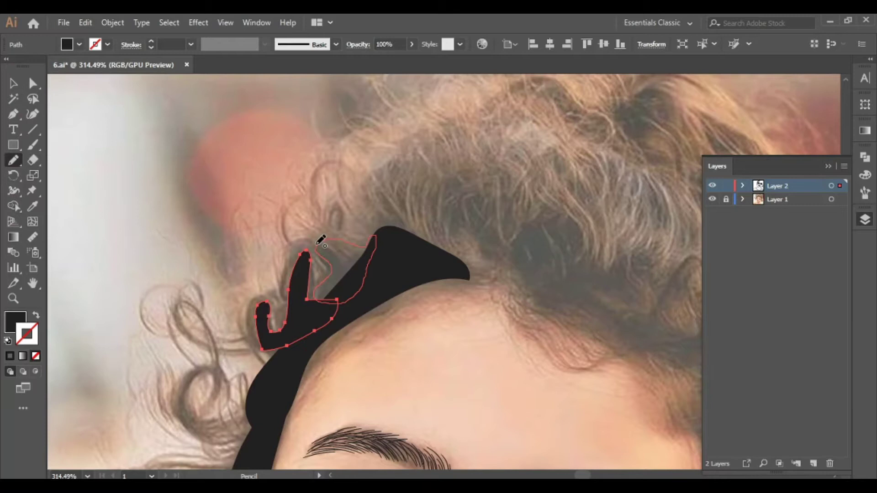
# - Trace black curly hair shapes on the left and across the crown
pyautogui.scroll(3, 321, 241)
pyautogui.moveTo(375, 295); pyautogui.dragTo(365, 245)
pyautogui.moveTo(489, 333); pyautogui.dragTo(475, 337)
pyautogui.scroll(-3, 477, 320)
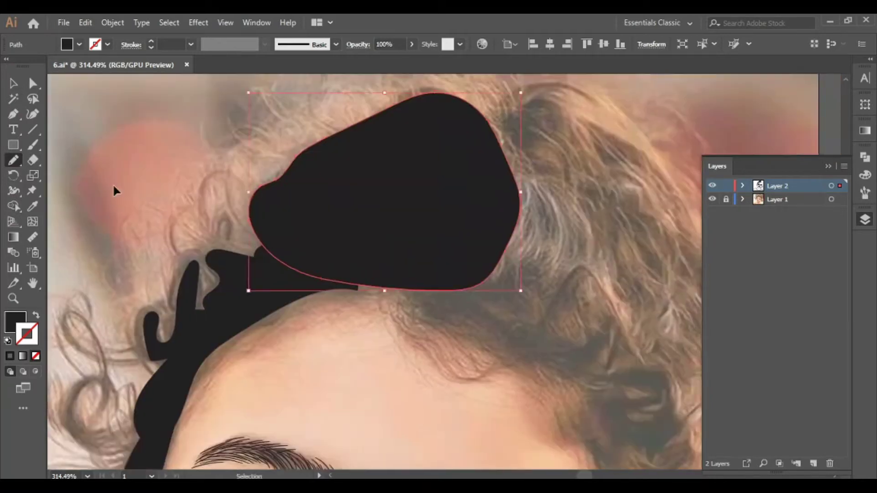
pyautogui.moveTo(313, 237); pyautogui.dragTo(477, 303)
pyautogui.moveTo(319, 235); pyautogui.dragTo(315, 238)
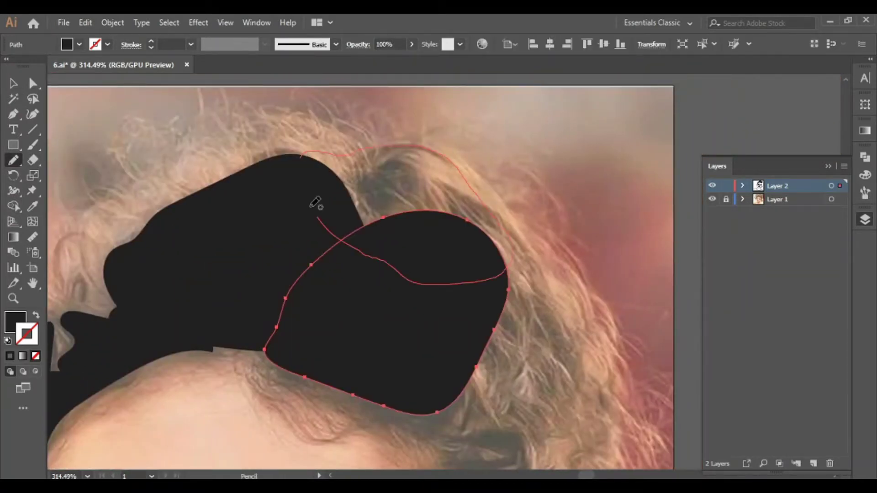
pyautogui.scroll(-2, 359, 247)
# - Fill hair right of the crown, beside the right temple and down the face
pyautogui.moveTo(422, 105); pyautogui.dragTo(434, 97)
pyautogui.scroll(-3, 330, 163)
pyautogui.hscroll(2, 330, 164)
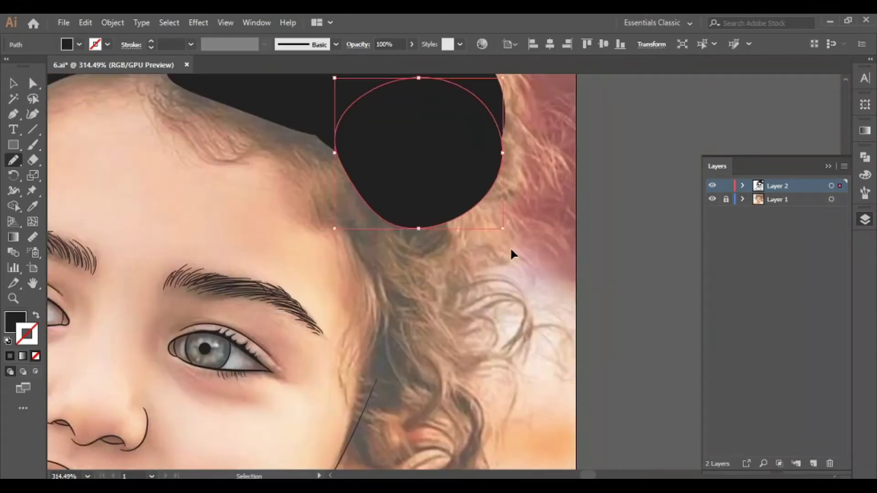
pyautogui.scroll(-2, 514, 254)
pyautogui.moveTo(368, 105); pyautogui.dragTo(388, 306)
pyautogui.moveTo(370, 103); pyautogui.dragTo(369, 104)
pyautogui.scroll(2, 370, 104)
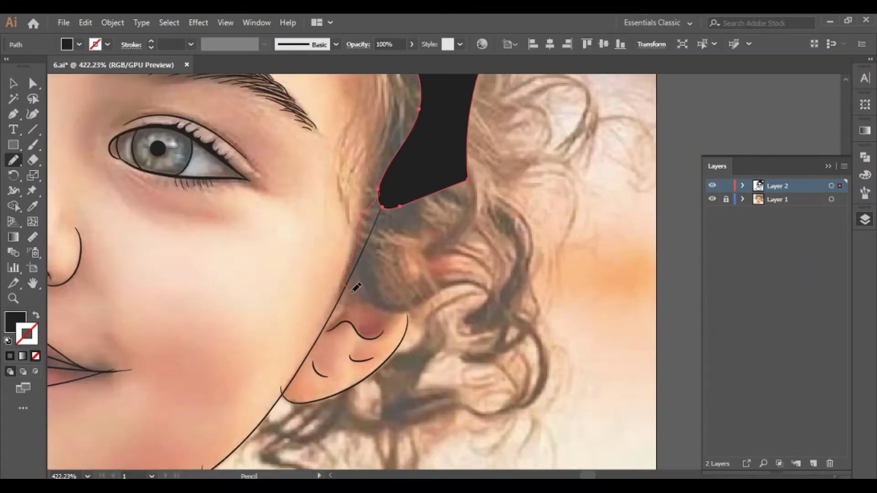
pyautogui.moveTo(444, 177); pyautogui.dragTo(446, 181)
# - Add black curl shapes beside the ear
pyautogui.scroll(-1, 411, 252)
pyautogui.scroll(-1, 403, 275)
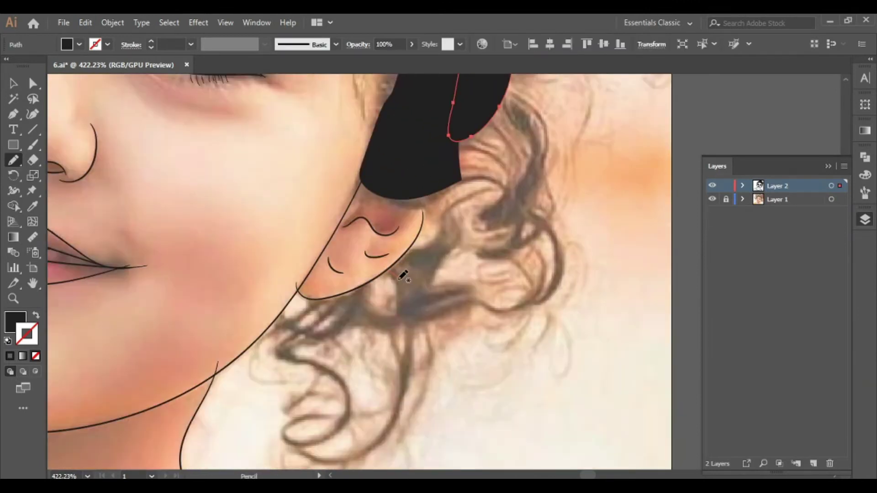
pyautogui.scroll(-2, 393, 256)
pyautogui.hscroll(-2, 393, 256)
pyautogui.moveTo(391, 268); pyautogui.dragTo(393, 271)
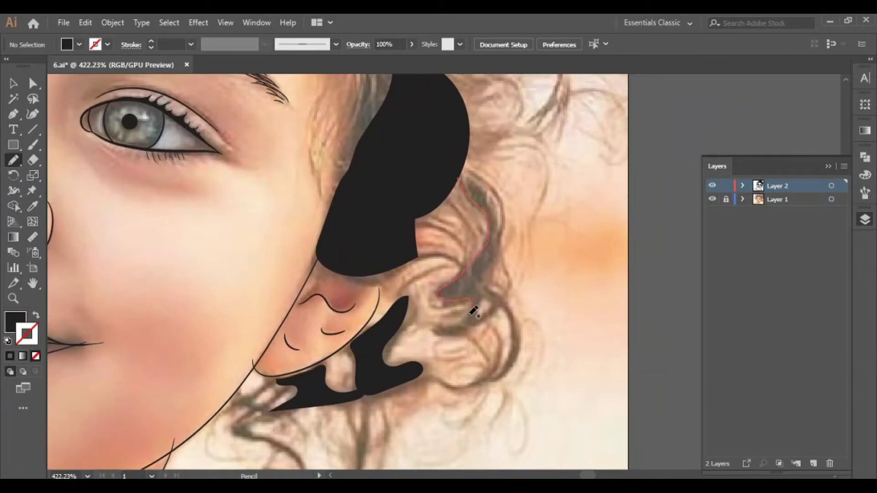
pyautogui.moveTo(503, 236); pyautogui.dragTo(514, 231)
pyautogui.scroll(-3, 513, 294)
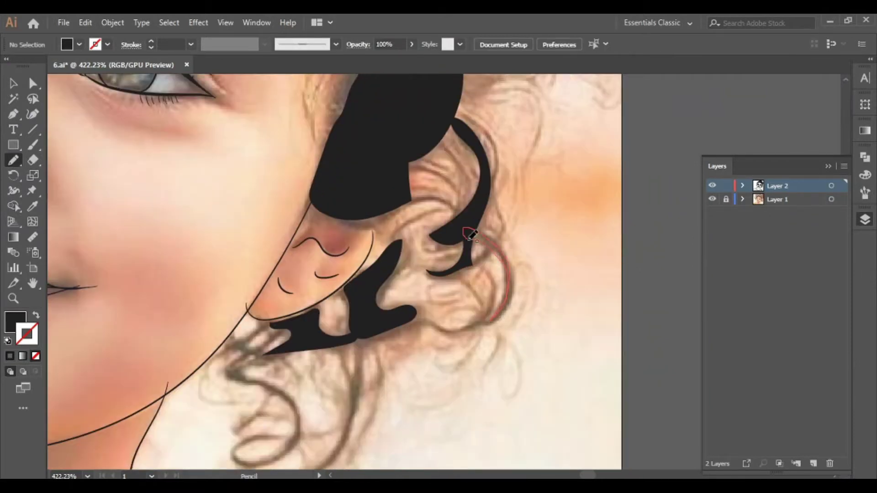
pyautogui.scroll(-3, 466, 231)
pyautogui.scroll(-5, 425, 195)
pyautogui.scroll(5, 402, 302)
# - Trace a hair shape above the forehead and enclose more hair on the right
pyautogui.moveTo(249, 171); pyautogui.dragTo(260, 160)
pyautogui.scroll(-3, 434, 157)
pyautogui.moveTo(434, 157); pyautogui.dragTo(440, 133)
pyautogui.scroll(-2, 470, 280)
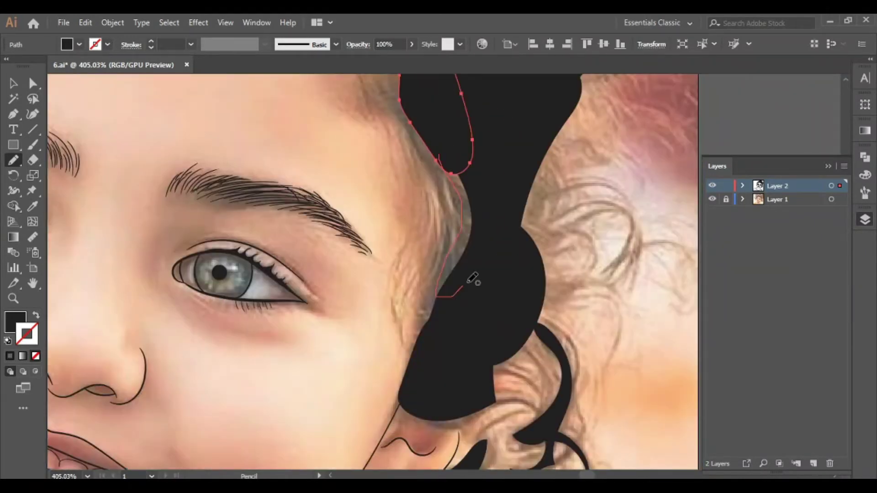
pyautogui.scroll(-5, 587, 201)
pyautogui.scroll(3, 587, 201)
# - Paint curl strands below the right ear with the Paintbrush
pyautogui.press('b')
pyautogui.scroll(4, 249, 241)
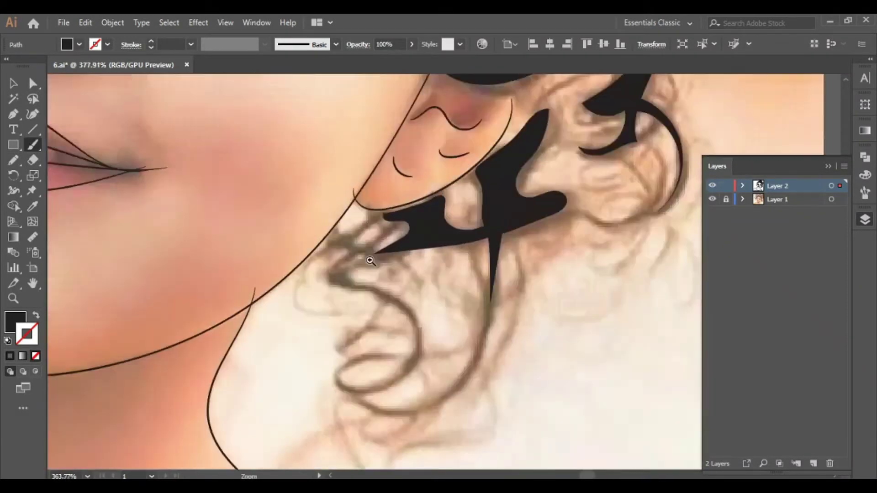
pyautogui.moveTo(351, 346); pyautogui.dragTo(401, 316)
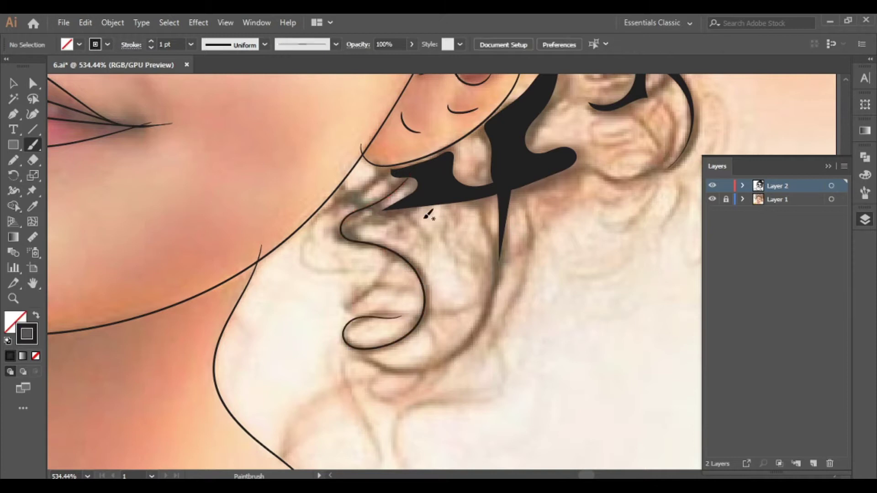
pyautogui.moveTo(401, 250); pyautogui.dragTo(354, 310)
pyautogui.scroll(-2, 424, 219)
# - Enlarge the brush and paint a long curl hanging below the ear
pyautogui.press(']')
pyautogui.moveTo(355, 278); pyautogui.dragTo(375, 390)
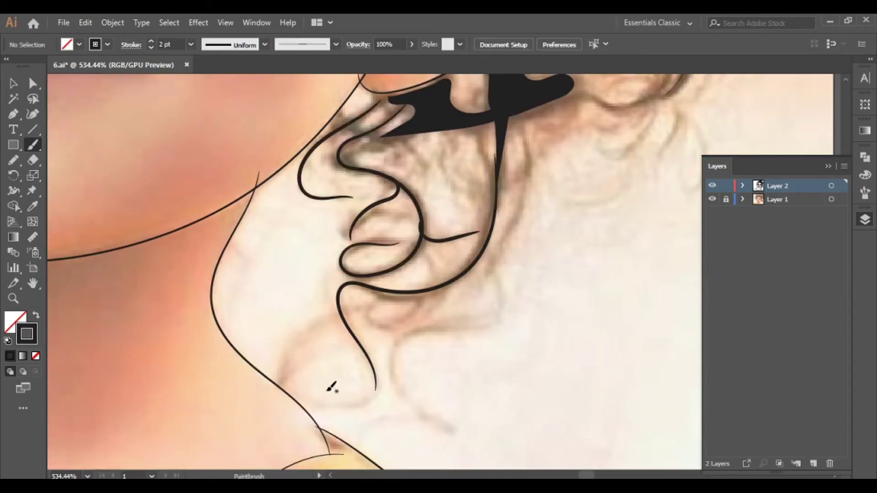
pyautogui.moveTo(459, 323); pyautogui.dragTo(458, 324)
pyautogui.scroll(2, 458, 323)
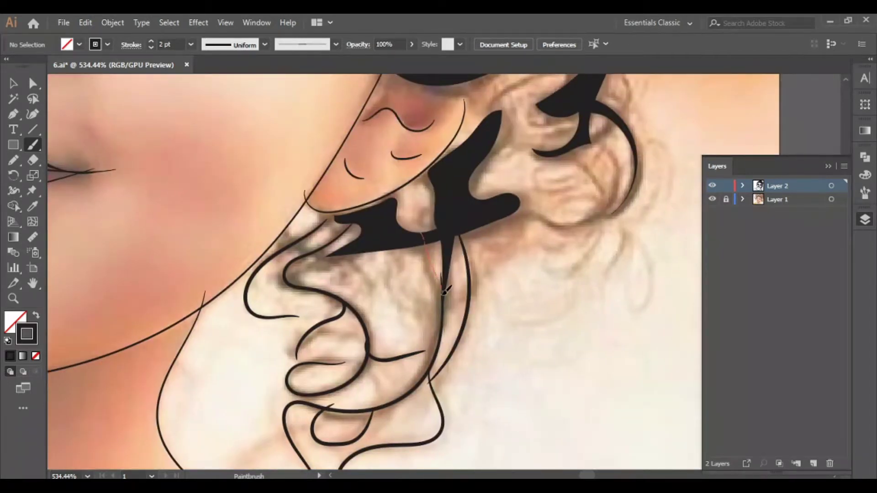
pyautogui.scroll(1, 533, 182)
pyautogui.scroll(2, 533, 182)
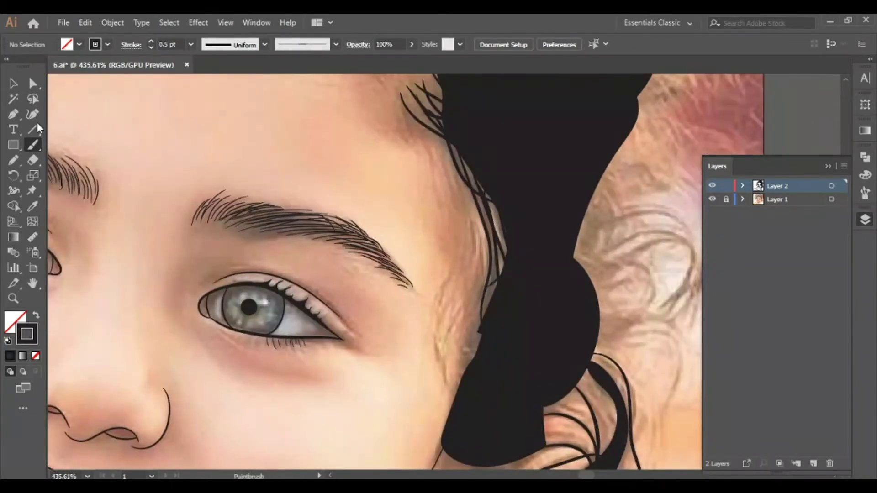
# - Paint fine hair strands along the hairline and near the temple
pyautogui.moveTo(420, 116); pyautogui.dragTo(475, 205)
pyautogui.moveTo(446, 265); pyautogui.dragTo(456, 177)
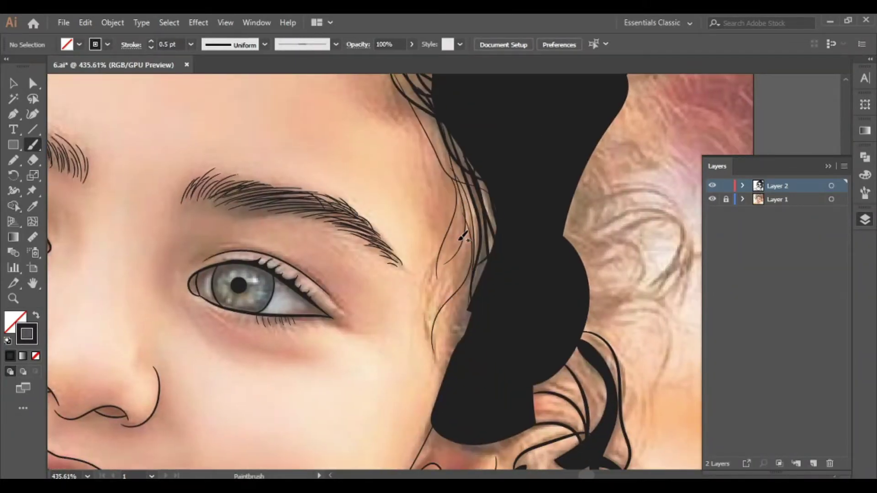
pyautogui.moveTo(461, 277); pyautogui.dragTo(427, 132)
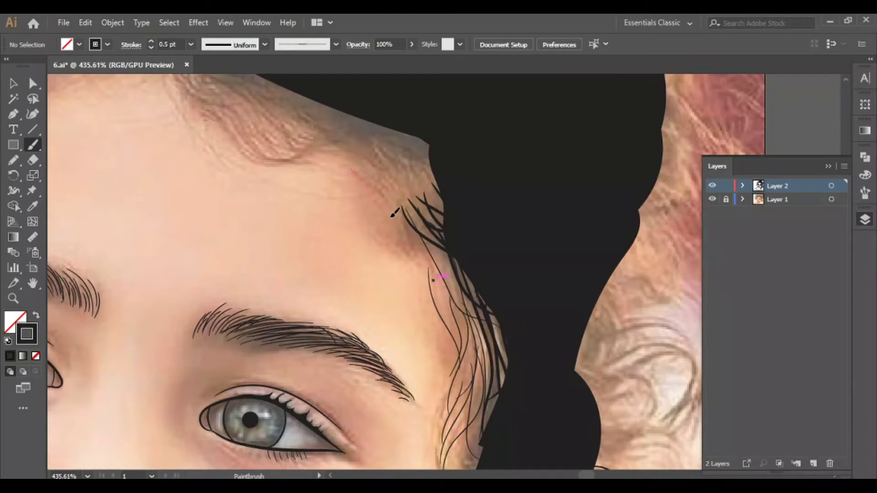
pyautogui.scroll(3, 239, 152)
pyautogui.hscroll(-2, 239, 151)
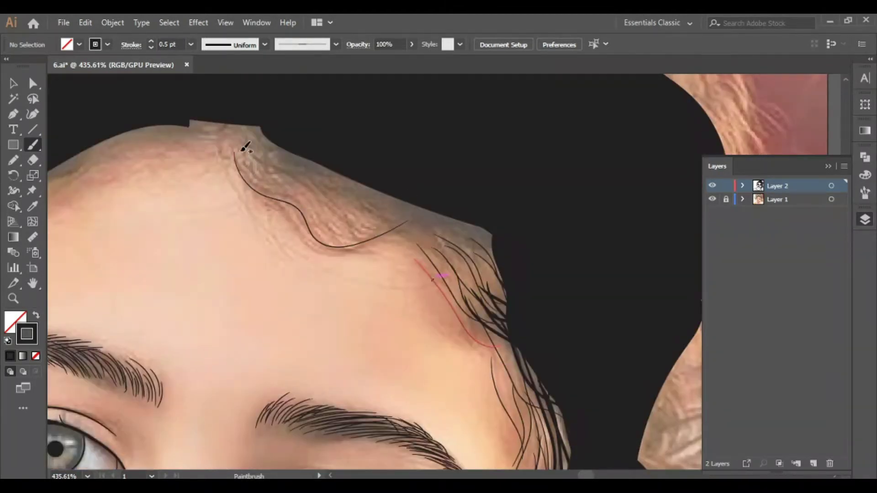
# - Paint fine strands across the top of the forehead and hairline
pyautogui.moveTo(397, 233); pyautogui.dragTo(304, 167)
pyautogui.scroll(2, 358, 208)
pyautogui.hscroll(-4, 358, 208)
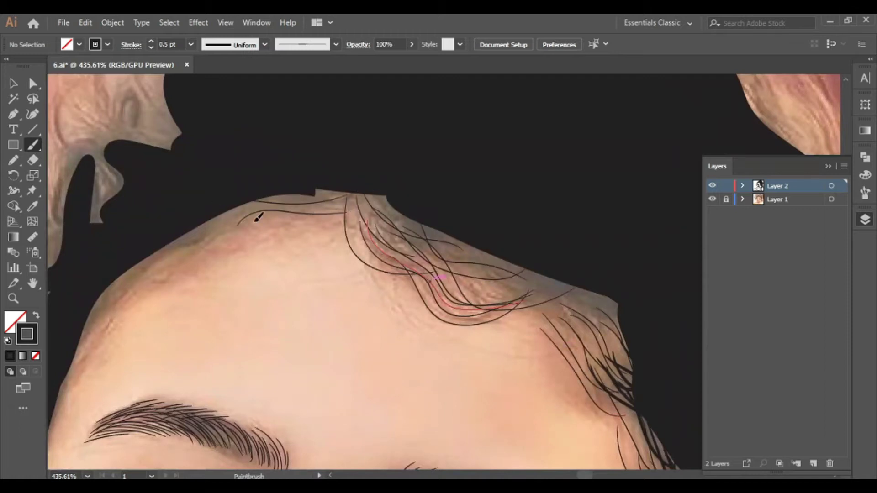
pyautogui.hscroll(-5, 257, 218)
pyautogui.hscroll(-4, 257, 219)
pyautogui.scroll(-1, 365, 338)
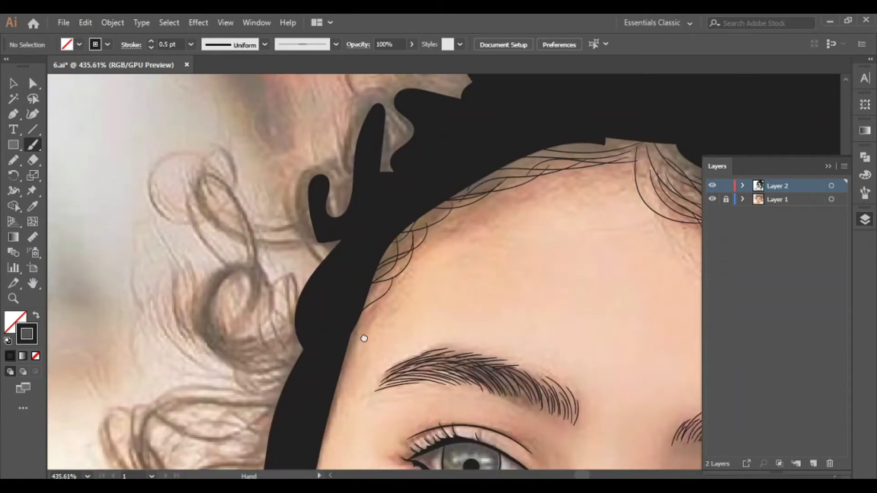
pyautogui.hscroll(-2, 364, 339)
pyautogui.scroll(5, 364, 338)
pyautogui.hscroll(7, 364, 338)
pyautogui.moveTo(470, 235); pyautogui.dragTo(575, 260)
pyautogui.hscroll(6, 83, 157)
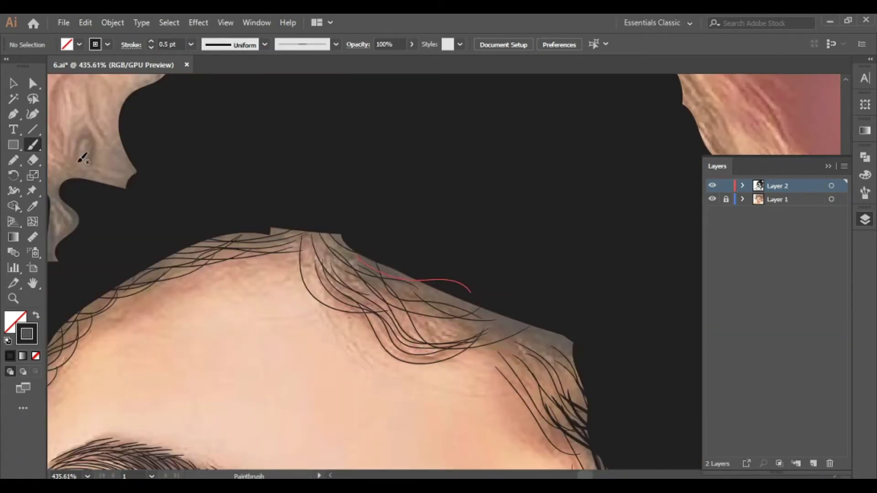
# - Add looping hair strokes on the curls left of the ear
pyautogui.moveTo(425, 265)
pyautogui.mouseDown()
pyautogui.moveTo(248, 239)
pyautogui.moveTo(365, 263)
pyautogui.mouseUp()
pyautogui.moveTo(282, 361); pyautogui.dragTo(249, 395)
pyautogui.scroll(3, 249, 395)
pyautogui.moveTo(406, 222); pyautogui.dragTo(245, 338)
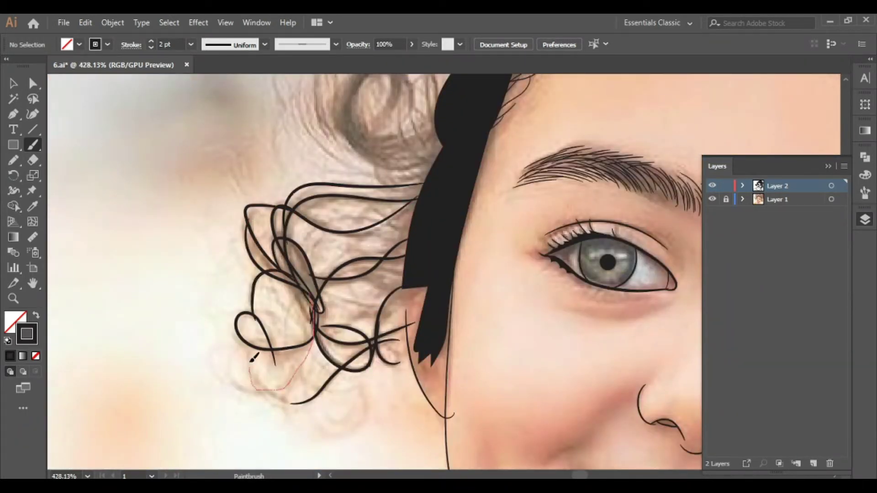
# - Draw 2 pt looping curl strokes over the left-side curls, from the hairline up to the upper locks
pyautogui.scroll(5, 320, 242)
pyautogui.moveTo(395, 241); pyautogui.dragTo(425, 275)
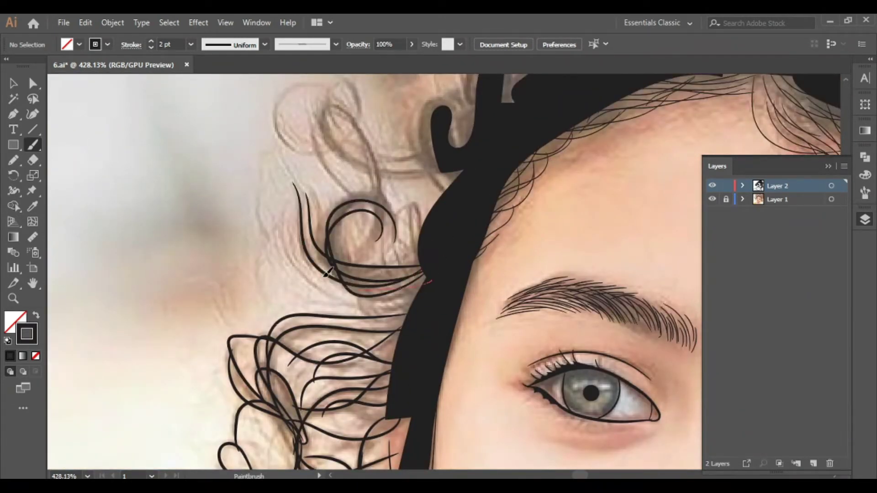
pyautogui.scroll(3, 354, 315)
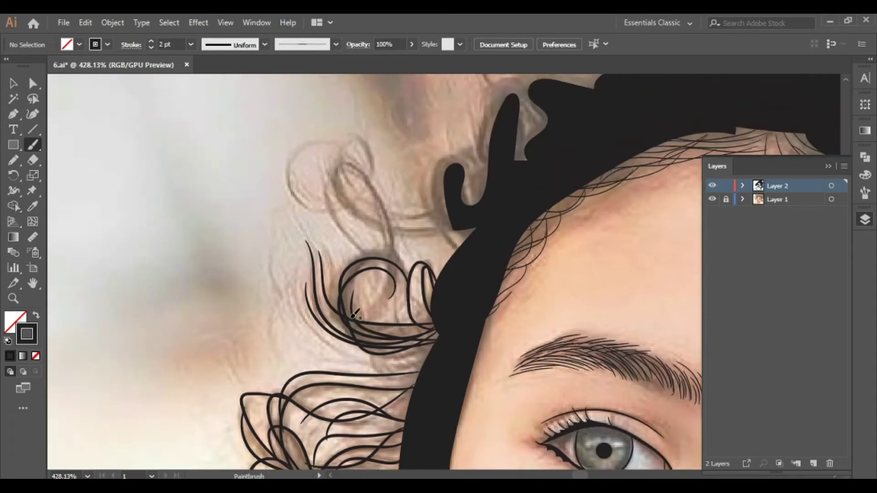
pyautogui.moveTo(462, 225); pyautogui.dragTo(375, 254)
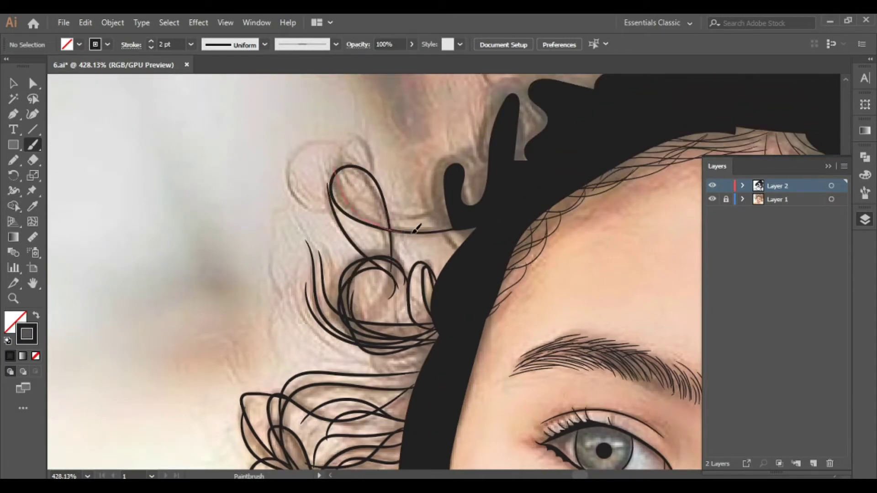
pyautogui.moveTo(389, 220); pyautogui.dragTo(347, 203)
pyautogui.moveTo(354, 192); pyautogui.dragTo(374, 147)
pyautogui.moveTo(359, 187); pyautogui.dragTo(361, 189)
pyautogui.scroll(-2, 438, 229)
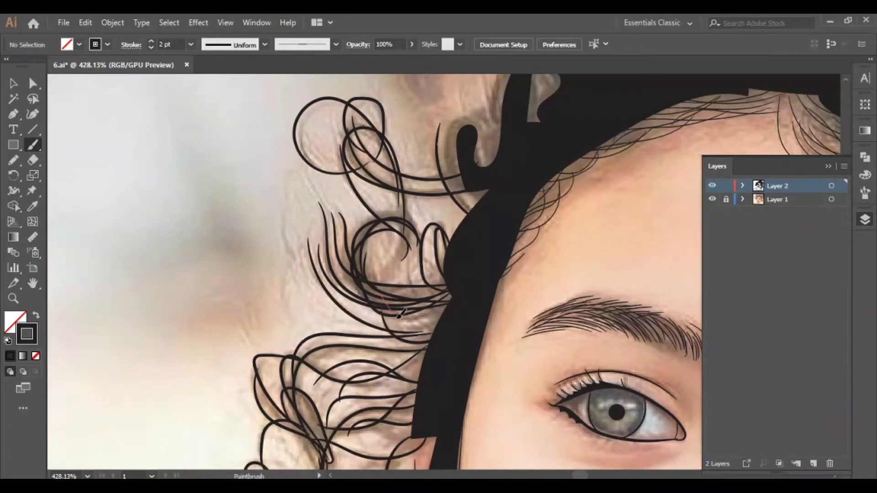
pyautogui.scroll(5, 400, 314)
pyautogui.hscroll(3, 400, 314)
pyautogui.scroll(2, 370, 261)
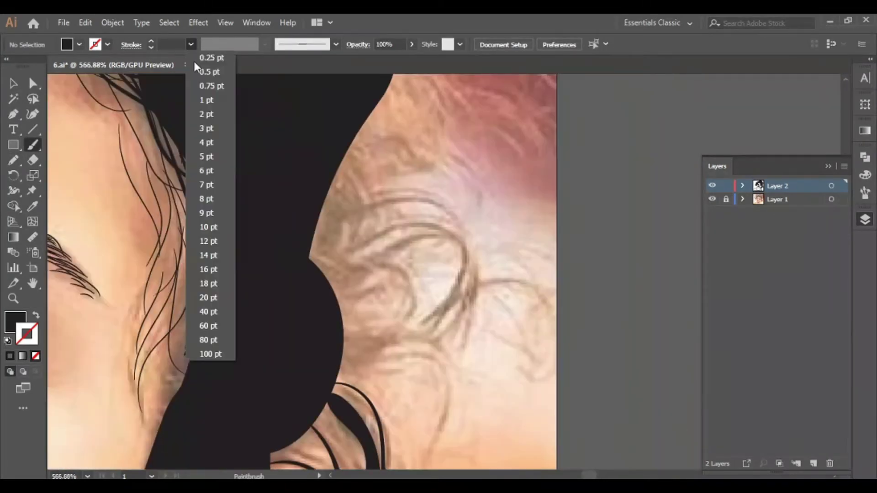
# - Paint the last 2 pt curl strokes on the hair and duplicate Layer 2 as a backup
pyautogui.click(206, 113)
pyautogui.moveTo(332, 286); pyautogui.dragTo(436, 327)
pyautogui.moveTo(316, 273)
pyautogui.mouseDown()
pyautogui.moveTo(439, 226)
pyautogui.moveTo(452, 347)
pyautogui.mouseUp()
pyautogui.moveTo(341, 366); pyautogui.dragTo(544, 292)
pyautogui.moveTo(319, 219); pyautogui.dragTo(469, 240)
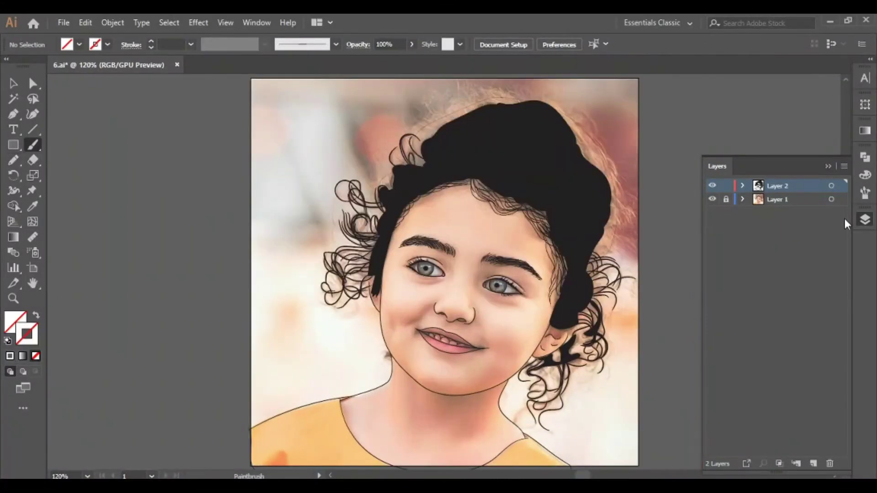
pyautogui.moveTo(799, 190); pyautogui.dragTo(812, 377)
pyautogui.moveTo(821, 464); pyautogui.dragTo(821, 464)
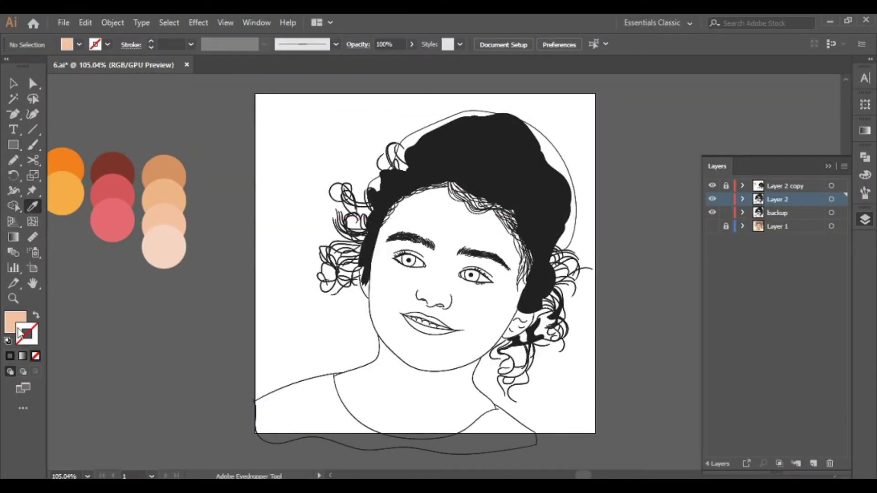
# - Draw a skin-coloured rectangle over the whole artboard and send it behind the line art
pyautogui.click(15, 324)
pyautogui.click(13, 145)
pyautogui.moveTo(247, 81); pyautogui.dragTo(609, 459)
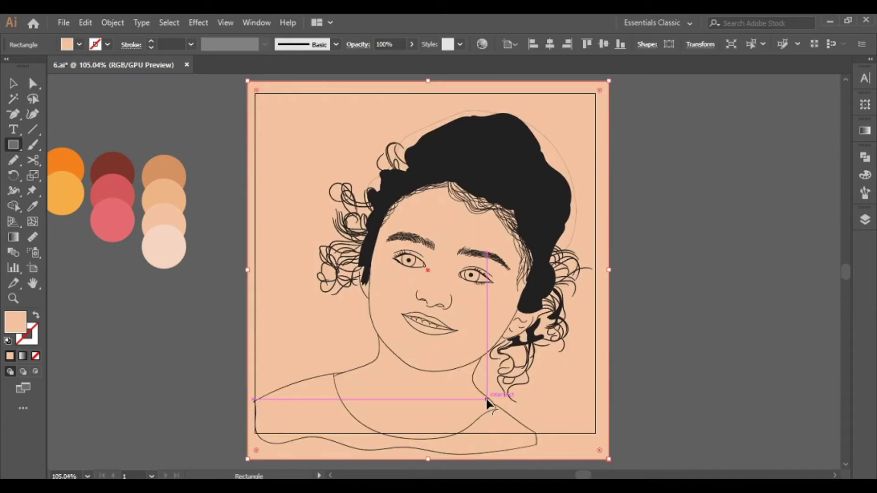
pyautogui.rightClick(339, 256)
pyautogui.click(525, 298)
pyautogui.click(865, 220)
# - Select all the artwork, apply Pathfinder Divide, and select the body shape inside the divided group
pyautogui.click(865, 157)
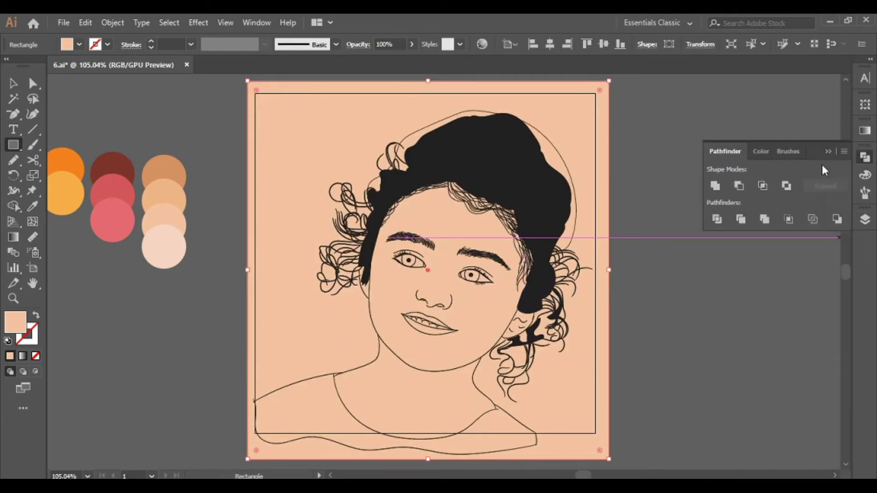
pyautogui.press('v')
pyautogui.hotkey('ctrl', 'a')
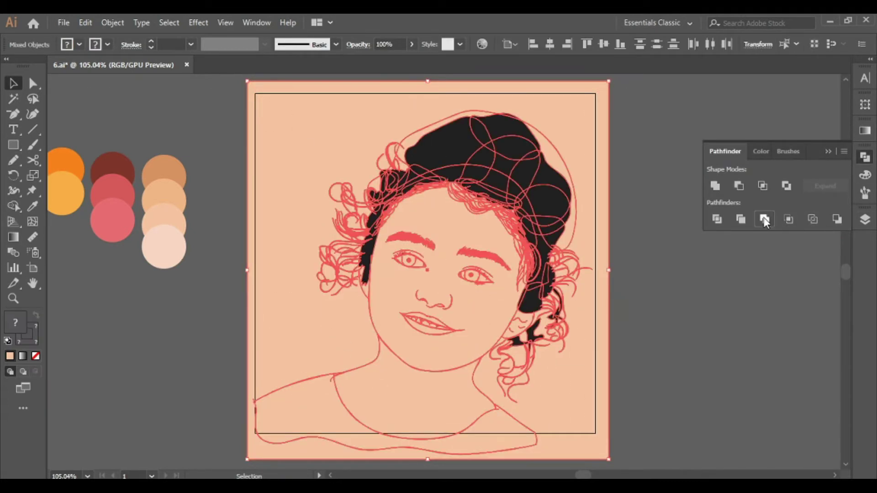
pyautogui.click(765, 222)
pyautogui.rightClick(578, 145)
pyautogui.click(587, 151)
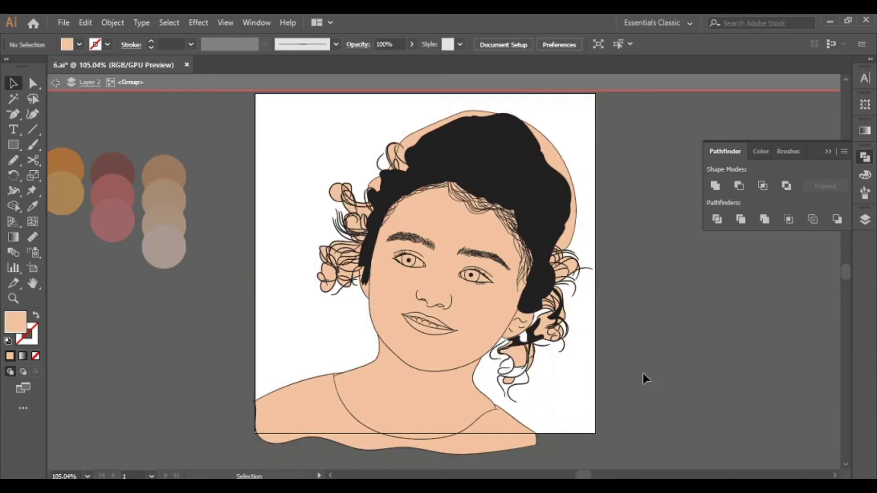
pyautogui.scroll(2, 645, 378)
pyautogui.scroll(-2, 237, 368)
pyautogui.click(237, 368)
pyautogui.scroll(-1, 255, 352)
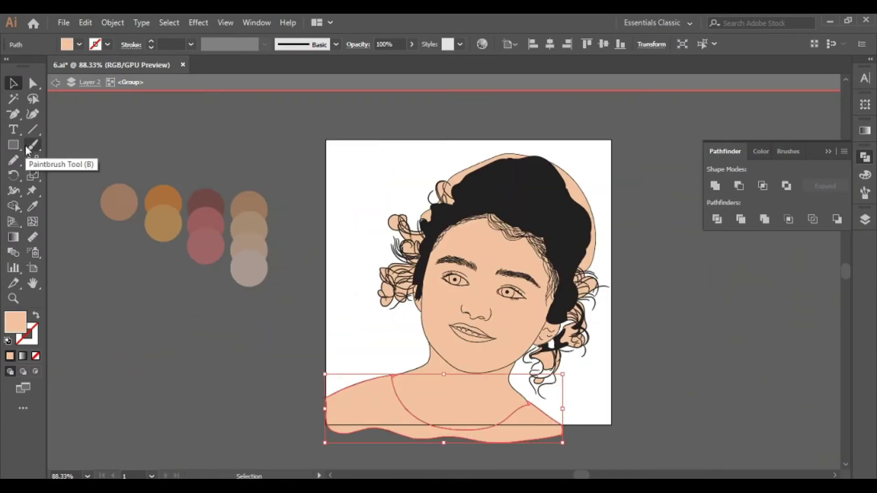
# - Eyedropper the orange-yellow swatch onto the body shape for the shirt
pyautogui.press('i')
pyautogui.click(166, 211)
pyautogui.hotkey('ctrl', 'shift', 'a')
pyautogui.hscroll(2, 225, 203)
pyautogui.scroll(5, 484, 303)
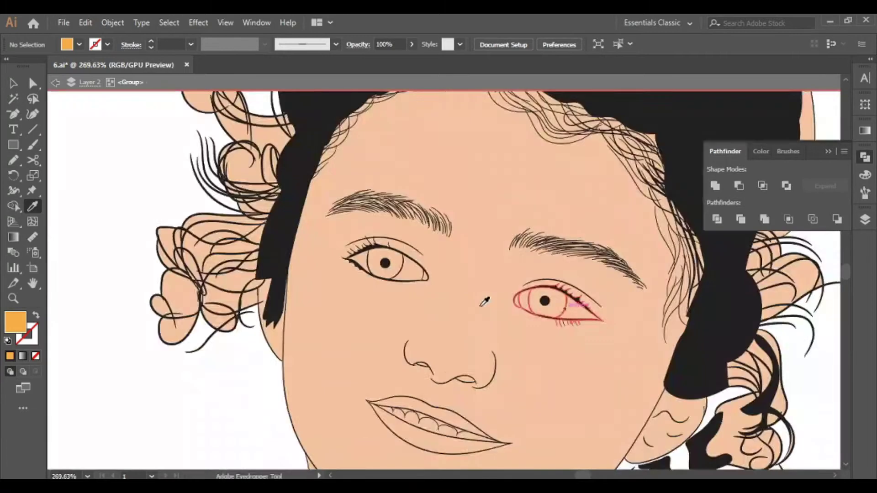
pyautogui.scroll(4, 484, 303)
# - Fill both eye whites with white inside the eye groups
pyautogui.doubleClick(419, 245)
pyautogui.doubleClick(12, 322)
pyautogui.click(30, 168)
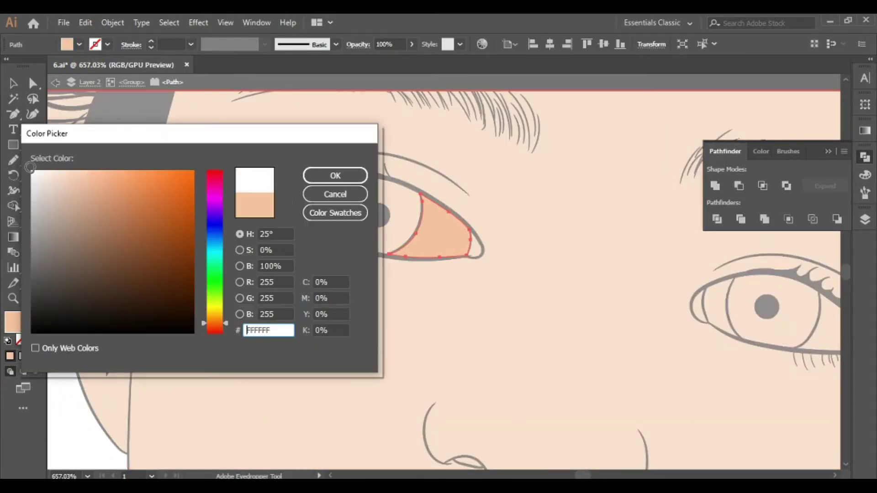
pyautogui.press('Return')
pyautogui.doubleClick(327, 216)
pyautogui.click(315, 224)
pyautogui.click(457, 237)
pyautogui.hscroll(3, 554, 306)
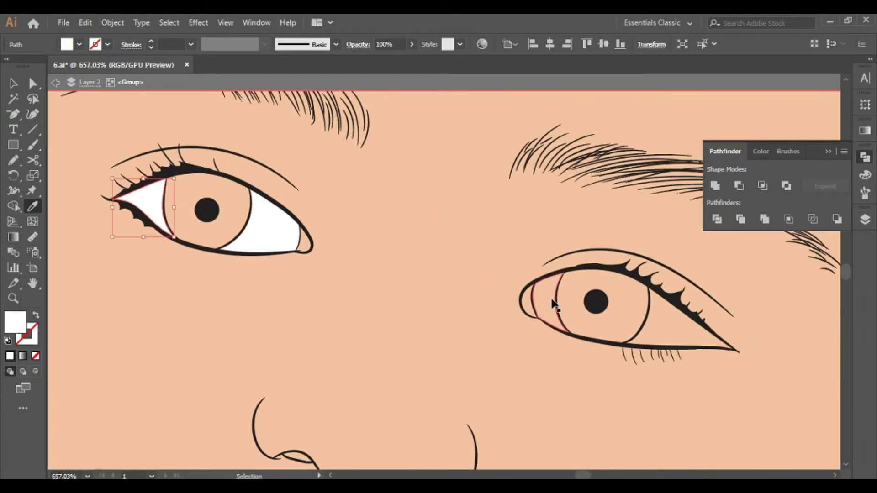
pyautogui.keyDown('ctrl'); pyautogui.click(554, 305); pyautogui.keyUp('ctrl')
pyautogui.click(269, 235)
# - Colour the inner eye corners muted red (#C44949) and apply it to both eyes
pyautogui.keyDown('ctrl'); pyautogui.click(530, 297); pyautogui.keyUp('ctrl')
pyautogui.doubleClick(13, 322)
pyautogui.moveTo(215, 323)
pyautogui.mouseDown()
pyautogui.moveTo(214, 171)
pyautogui.moveTo(134, 208)
pyautogui.mouseUp()
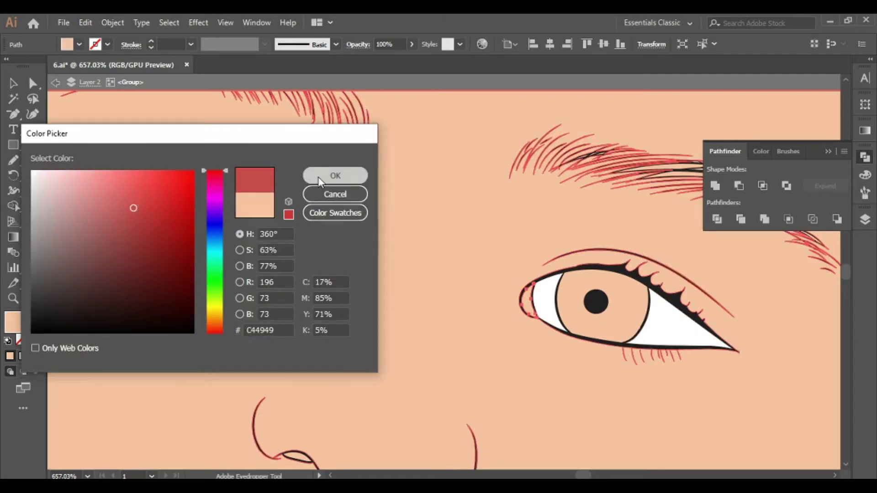
pyautogui.click(336, 175)
pyautogui.doubleClick(306, 249)
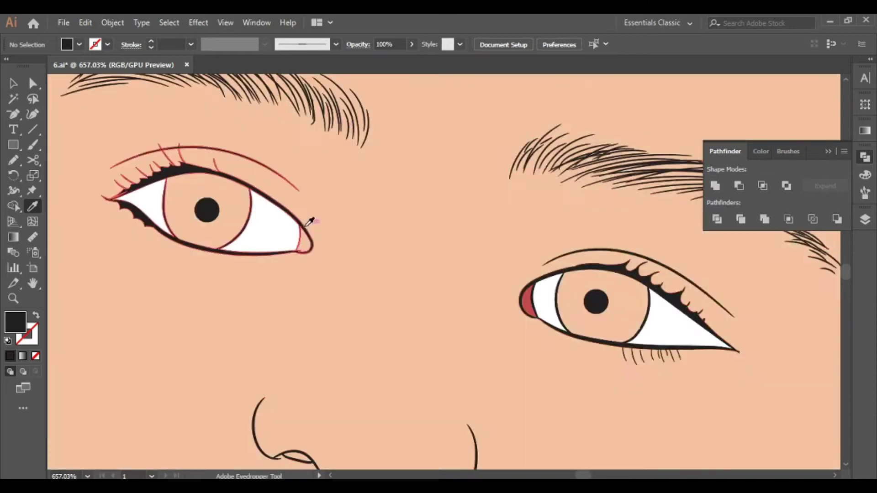
pyautogui.scroll(4, 309, 285)
pyautogui.click(702, 310)
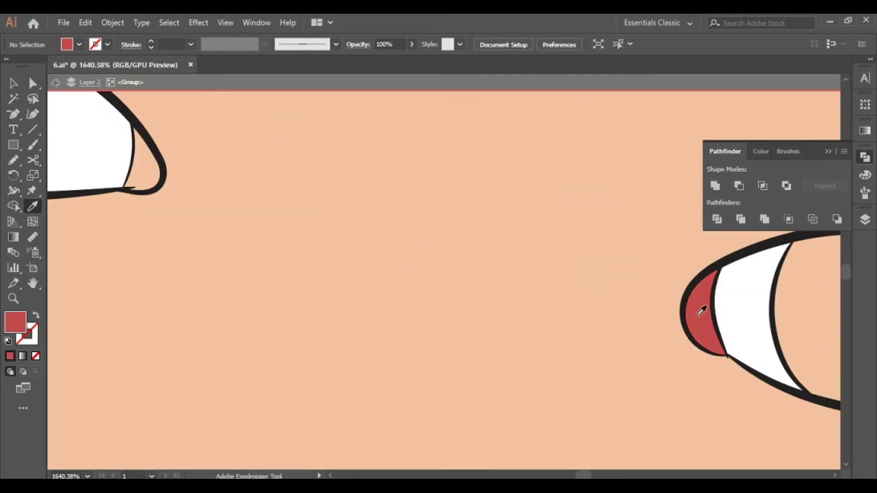
pyautogui.moveTo(402, 342)
pyautogui.mouseDown()
pyautogui.moveTo(274, 288)
pyautogui.moveTo(267, 326)
pyautogui.mouseUp()
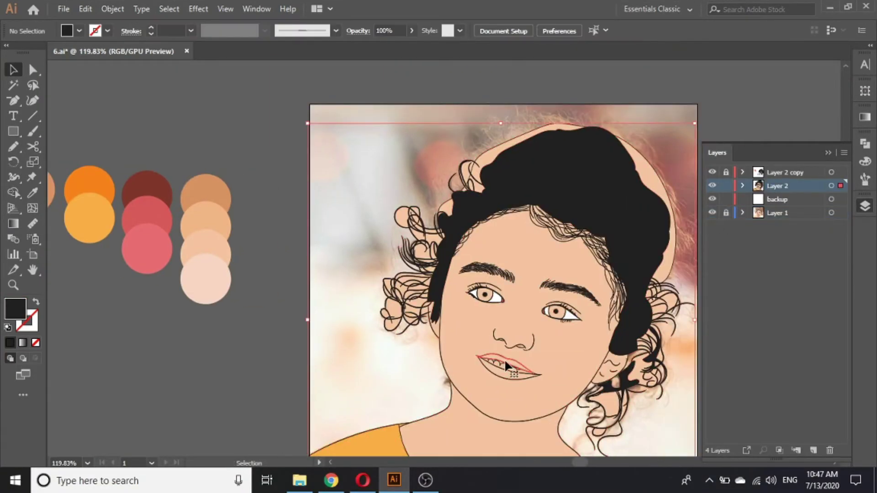
# - Eyedropper red onto the lip shape
pyautogui.doubleClick(505, 365)
pyautogui.scroll(3, 519, 372)
pyautogui.scroll(-3, 229, 262)
pyautogui.press('i')
pyautogui.click(101, 174)
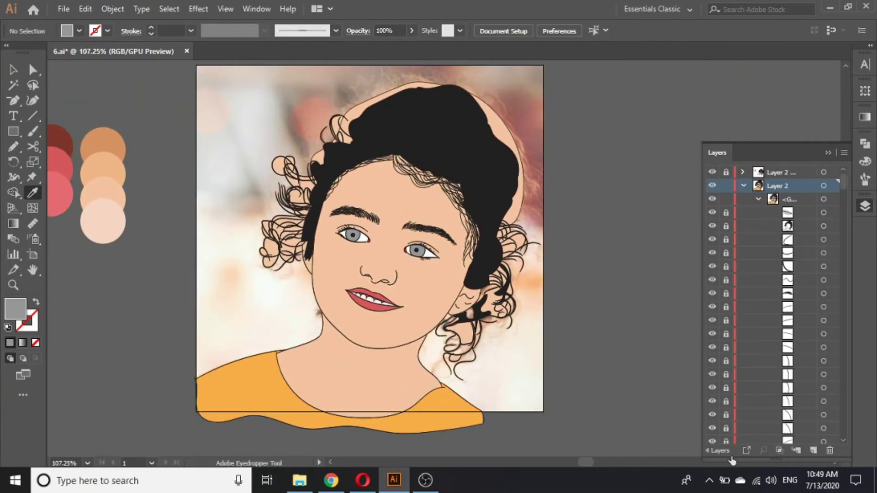
# - Unlock the portrait's sublayers by dragging down the Layers lock column
pyautogui.scroll(-3, 730, 411)
pyautogui.scroll(-2, 729, 388)
pyautogui.scroll(-3, 728, 411)
pyautogui.scroll(-3, 731, 439)
pyautogui.moveTo(728, 446); pyautogui.dragTo(726, 197)
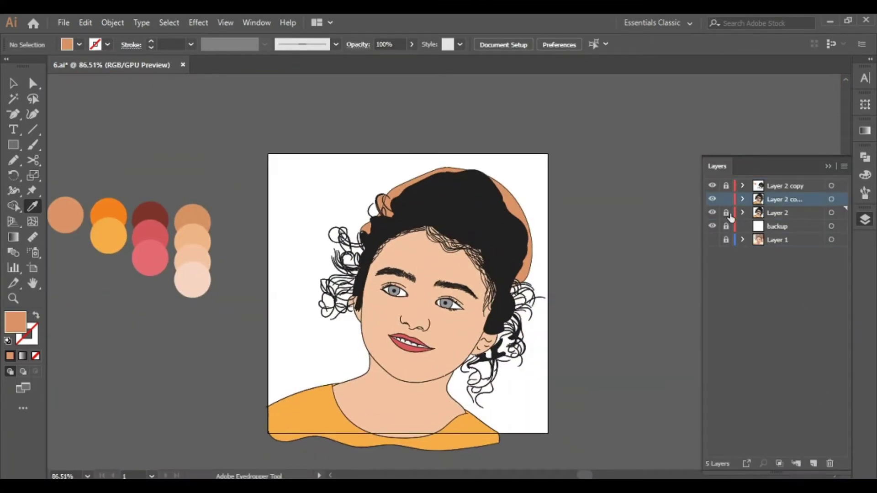
# - Give the hairline shape inside the face group the face colour
pyautogui.rightClick(436, 265)
pyautogui.press('Escape')
pyautogui.doubleClick(432, 264)
pyautogui.keyDown('ctrl'); pyautogui.click(390, 399); pyautogui.keyUp('ctrl')
pyautogui.scroll(5, 424, 251)
pyautogui.click(440, 165)
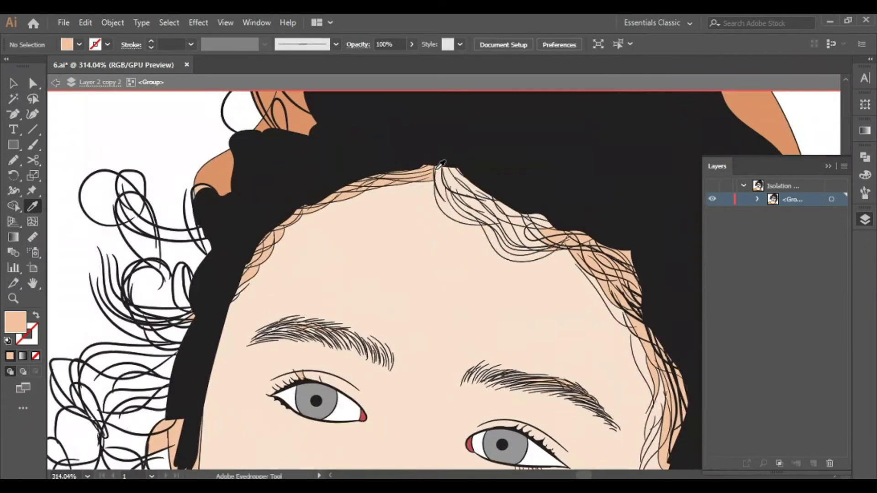
# - Inspect the eyes, eyebrow and hair strands, then fit the whole artboard in view
pyautogui.moveTo(397, 274); pyautogui.dragTo(255, 187)
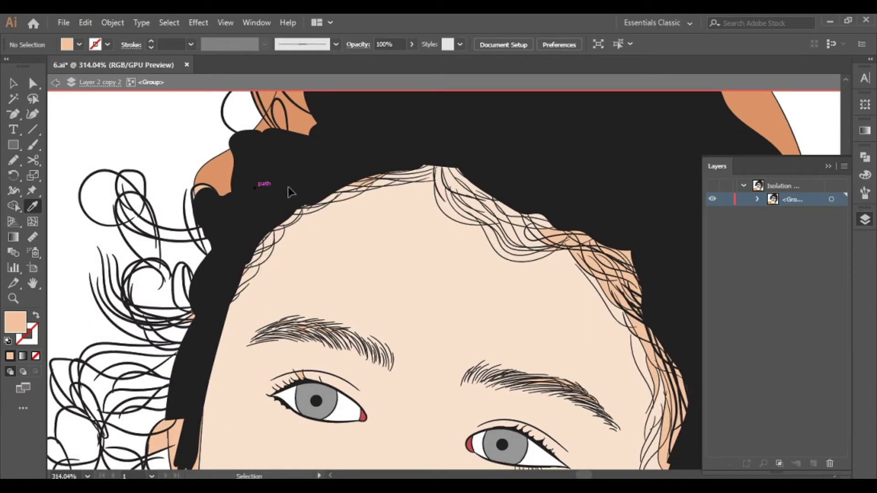
pyautogui.moveTo(322, 270); pyautogui.dragTo(422, 173)
pyautogui.scroll(-2, 421, 173)
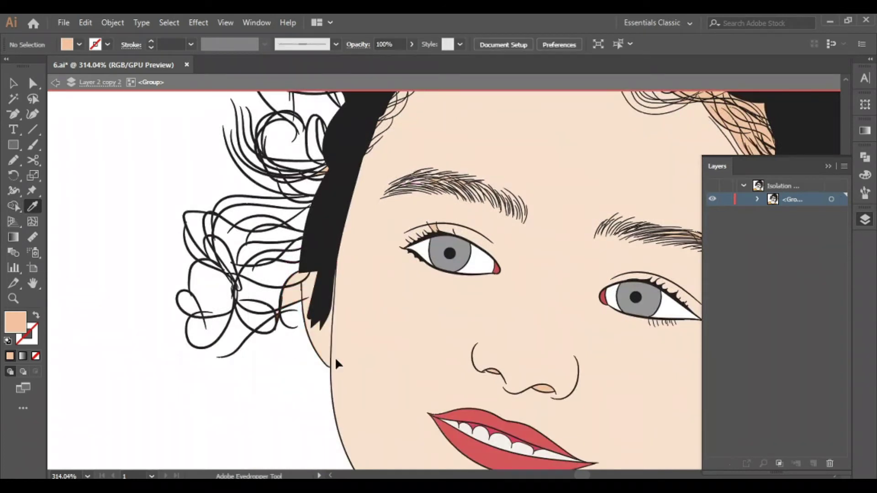
pyautogui.scroll(2, 447, 274)
pyautogui.keyDown('ctrl'); pyautogui.click(558, 205); pyautogui.keyUp('ctrl')
pyautogui.scroll(1, 357, 248)
pyautogui.keyDown('ctrl'); pyautogui.moveTo(430, 156); pyautogui.dragTo(665, 285); pyautogui.keyUp('ctrl')
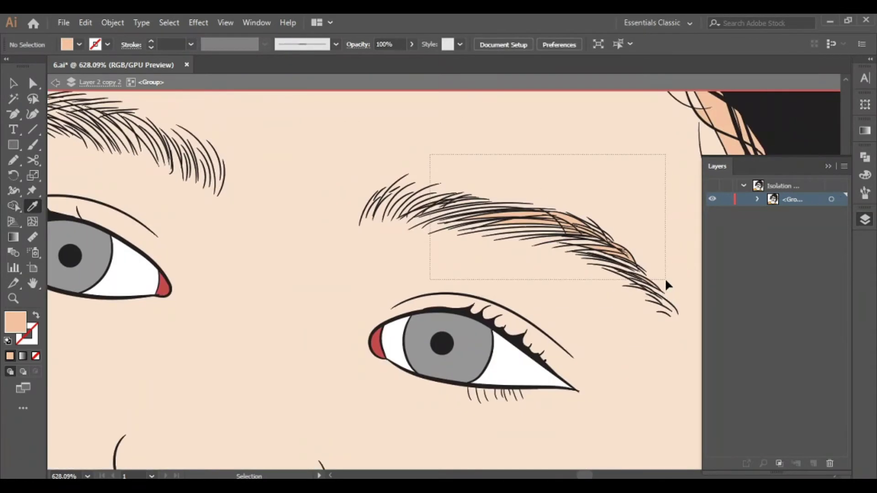
pyautogui.scroll(-3, 481, 150)
pyautogui.moveTo(636, 345); pyautogui.dragTo(633, 339)
pyautogui.moveTo(505, 186); pyautogui.dragTo(597, 294)
pyautogui.moveTo(600, 368); pyautogui.dragTo(591, 311)
pyautogui.scroll(-3, 604, 319)
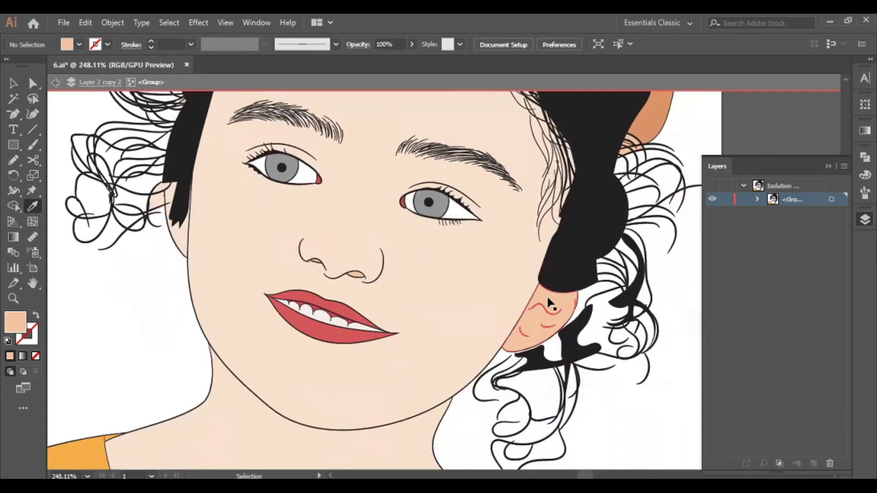
pyautogui.hotkey('ctrl', '0')
# - Expand the group in the Layers panel and target a path among its sublayers
pyautogui.click(758, 199)
pyautogui.scroll(-5, 777, 274)
pyautogui.click(824, 375)
pyautogui.scroll(5, 537, 252)
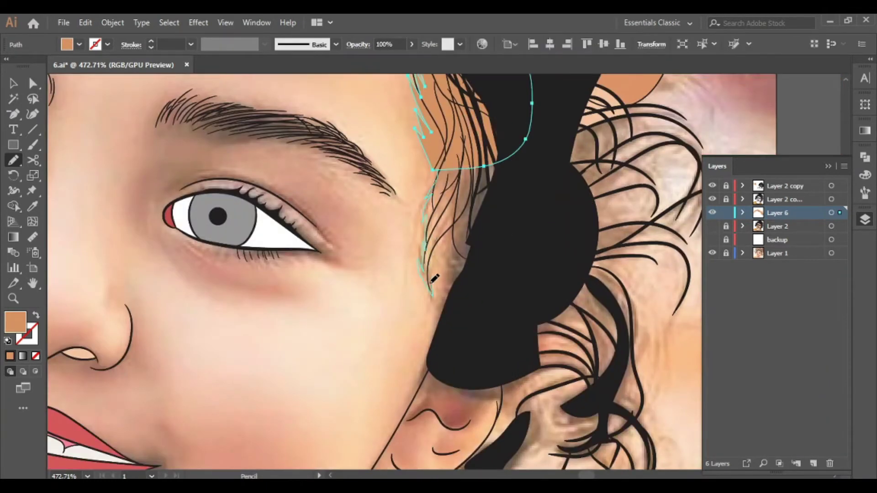
# - Draw tan shadow shapes along the hair edge and beside the ear
pyautogui.moveTo(446, 170); pyautogui.dragTo(451, 218)
pyautogui.moveTo(441, 277); pyautogui.dragTo(503, 144)
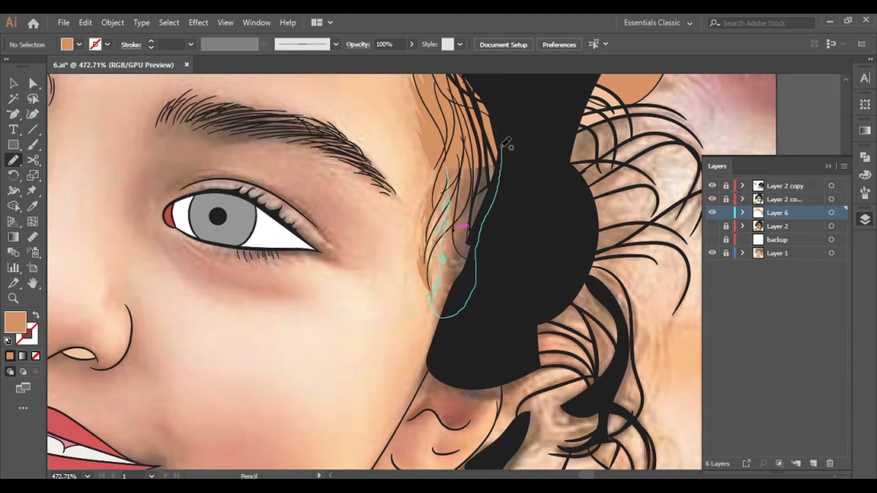
pyautogui.scroll(-5, 587, 280)
pyautogui.scroll(8, 447, 218)
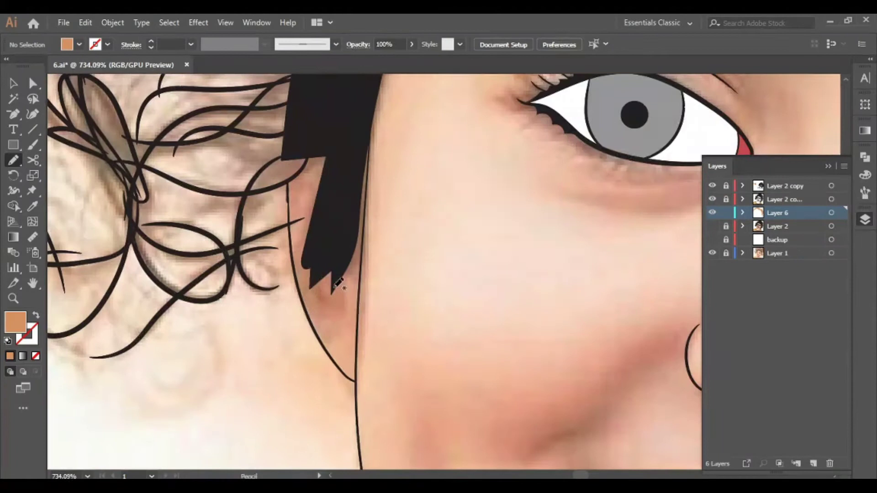
pyautogui.moveTo(328, 274); pyautogui.dragTo(330, 272)
pyautogui.scroll(-3, 376, 209)
pyautogui.scroll(-3, 499, 250)
pyautogui.scroll(8, 530, 254)
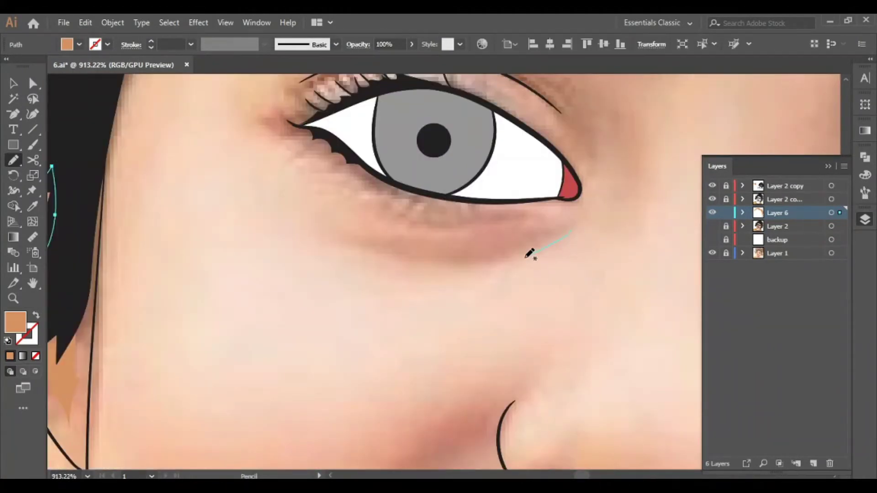
# - Shade under the first eye and along its lower lash line, upper lash line and upper lid in tan
pyautogui.moveTo(565, 235); pyautogui.dragTo(571, 279)
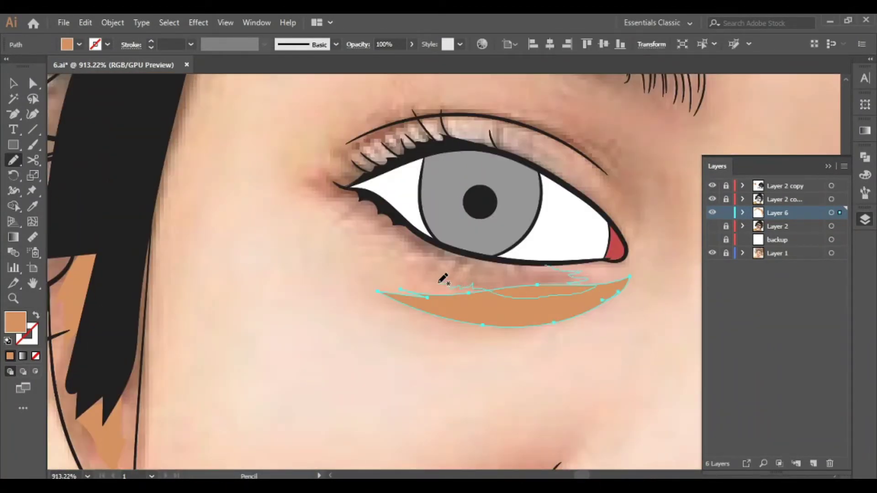
pyautogui.scroll(-3, 488, 251)
pyautogui.scroll(3, 427, 297)
pyautogui.moveTo(475, 333); pyautogui.dragTo(407, 291)
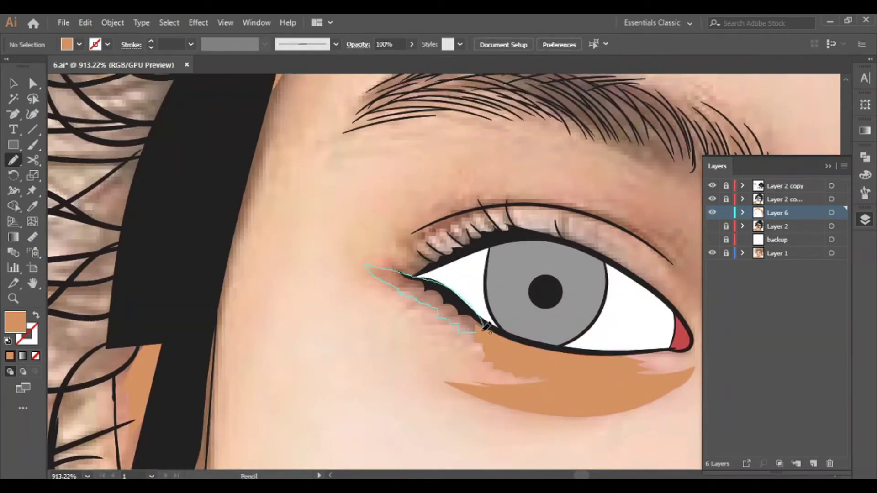
pyautogui.moveTo(486, 328); pyautogui.dragTo(485, 328)
pyautogui.scroll(1, 369, 326)
pyautogui.scroll(1, 455, 303)
pyautogui.moveTo(592, 368); pyautogui.dragTo(559, 332)
pyautogui.moveTo(421, 329); pyautogui.dragTo(346, 284)
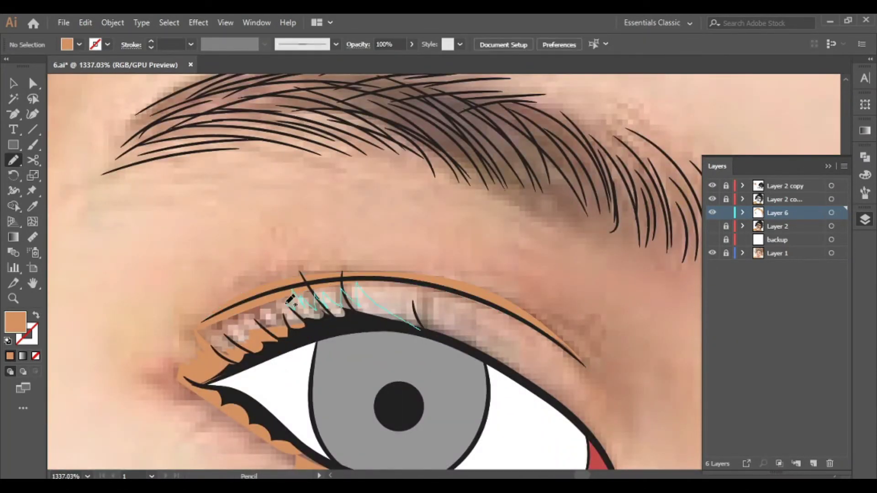
pyautogui.scroll(-5, 290, 300)
pyautogui.scroll(4, 450, 243)
pyautogui.moveTo(421, 231)
pyautogui.mouseDown()
pyautogui.moveTo(450, 242)
pyautogui.moveTo(467, 270)
pyautogui.mouseUp()
pyautogui.scroll(-5, 464, 267)
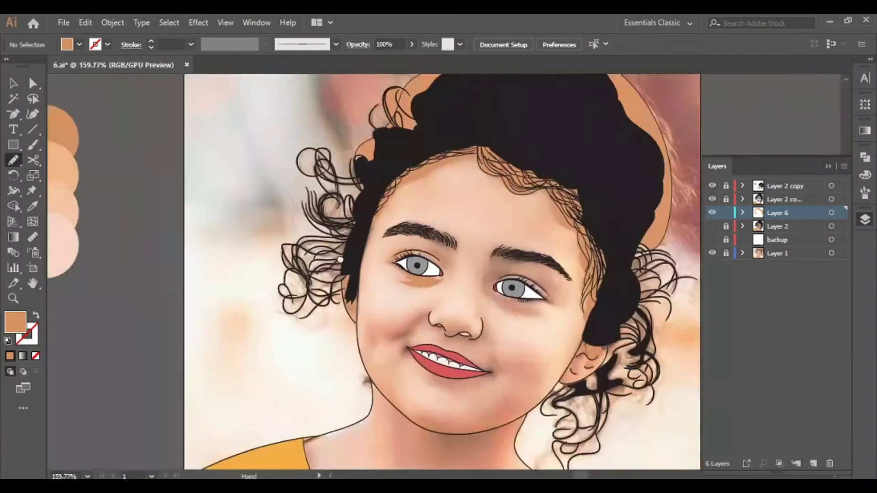
pyautogui.scroll(5, 282, 226)
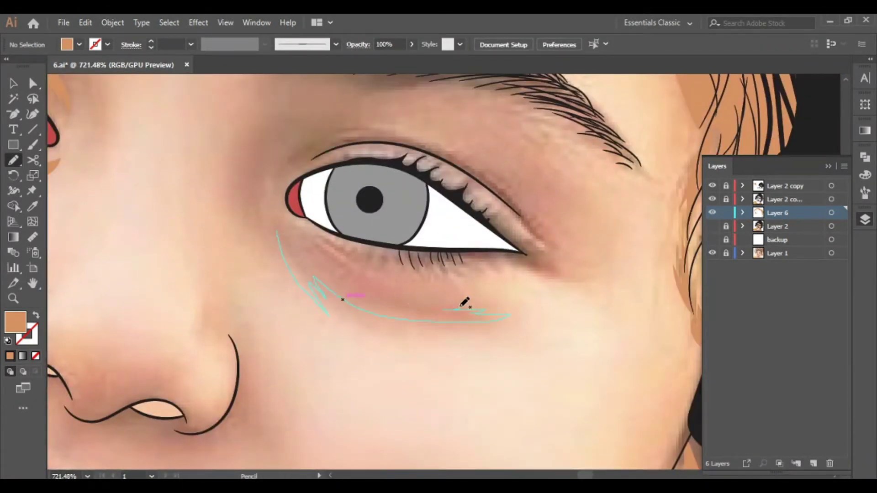
# - Draw tan shadows under the other eye, above its upper lid and at its corner
pyautogui.moveTo(464, 302); pyautogui.dragTo(390, 280)
pyautogui.scroll(2, 389, 280)
pyautogui.moveTo(258, 209); pyautogui.dragTo(339, 234)
pyautogui.moveTo(506, 247)
pyautogui.mouseDown()
pyautogui.moveTo(596, 242)
pyautogui.moveTo(508, 386)
pyautogui.mouseUp()
pyautogui.moveTo(143, 242); pyautogui.dragTo(520, 314)
pyautogui.scroll(2, 521, 388)
pyautogui.moveTo(361, 270); pyautogui.dragTo(402, 297)
pyautogui.scroll(-4, 309, 289)
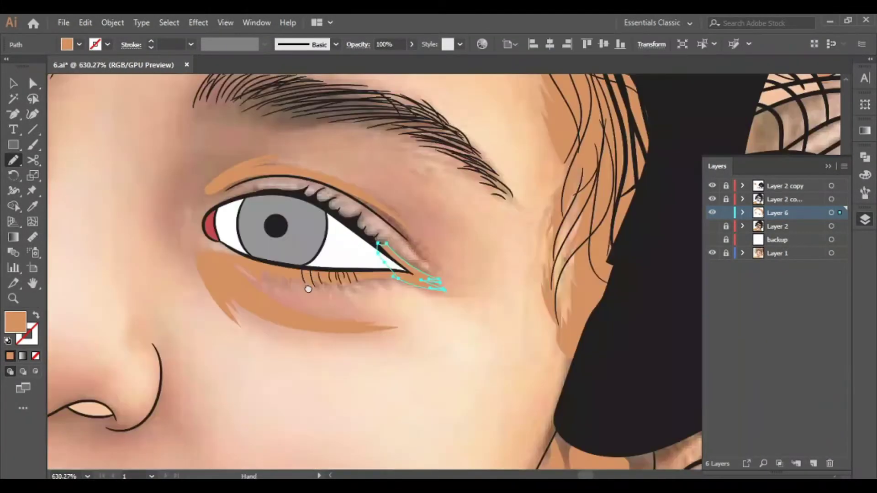
pyautogui.scroll(3, 309, 289)
# - Shade above and beneath the eyebrow with tan shadow shapes
pyautogui.moveTo(201, 289); pyautogui.dragTo(390, 256)
pyautogui.moveTo(584, 376); pyautogui.dragTo(586, 379)
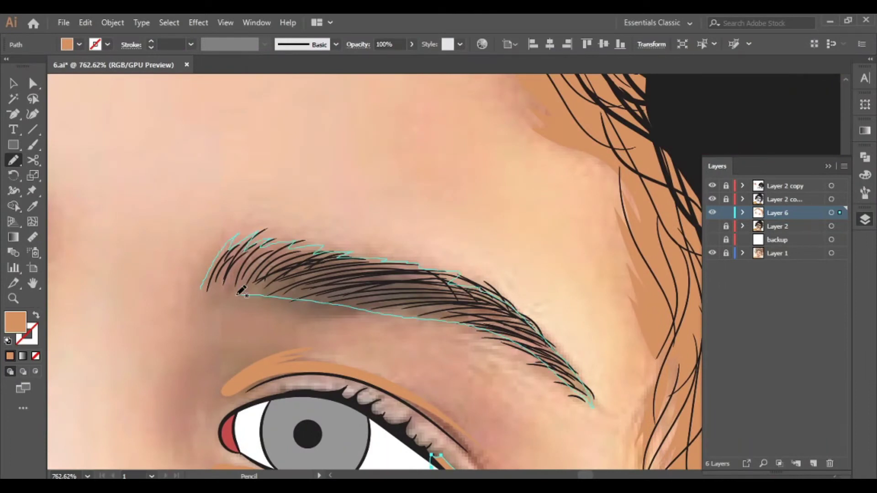
pyautogui.scroll(-5, 457, 297)
pyautogui.scroll(6, 389, 295)
pyautogui.moveTo(482, 282)
pyautogui.mouseDown()
pyautogui.moveTo(165, 356)
pyautogui.moveTo(482, 282)
pyautogui.mouseUp()
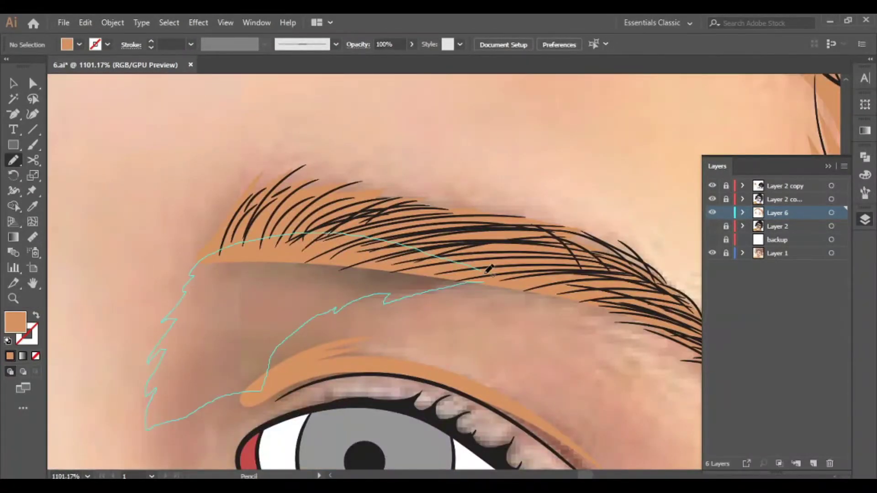
pyautogui.scroll(-3, 273, 324)
pyautogui.scroll(-3, 372, 314)
pyautogui.scroll(5, 378, 194)
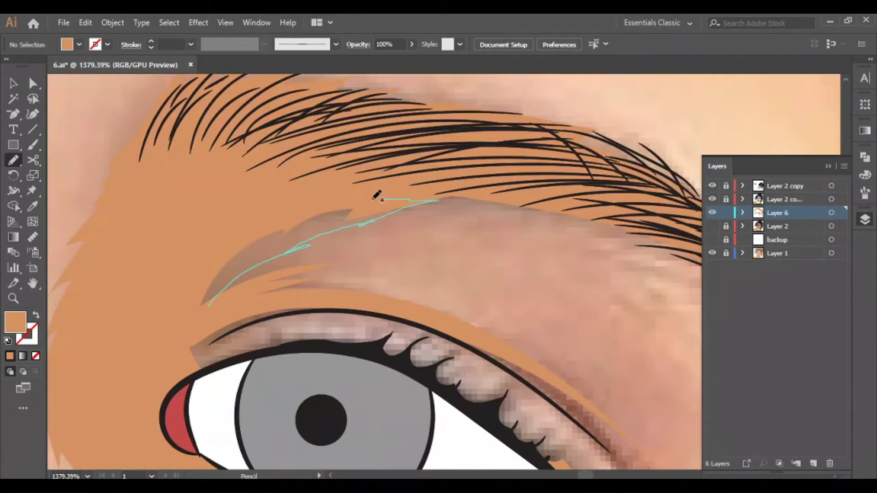
pyautogui.moveTo(378, 194); pyautogui.dragTo(219, 256)
pyautogui.scroll(-3, 341, 320)
pyautogui.scroll(-4, 341, 346)
pyautogui.scroll(5, 273, 205)
# - Add tan shadows around the left eyebrow, its end and the temple beside the hair
pyautogui.moveTo(357, 286); pyautogui.dragTo(372, 308)
pyautogui.moveTo(464, 299); pyautogui.dragTo(419, 219)
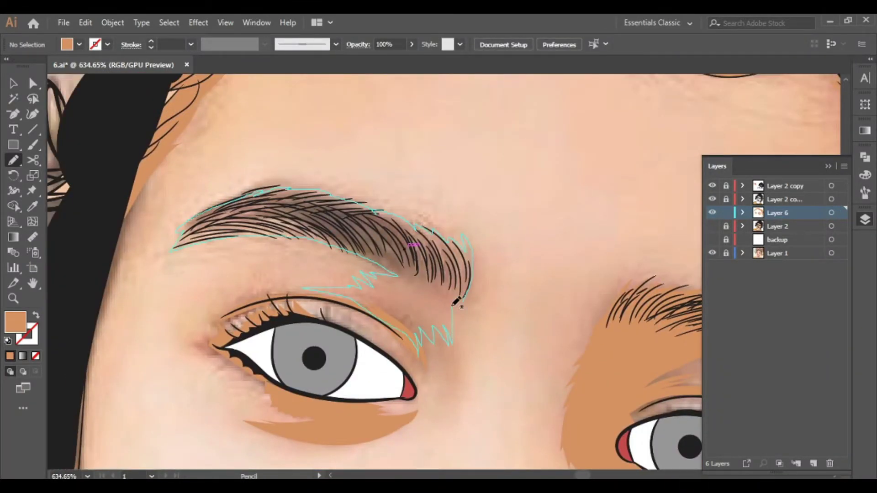
pyautogui.moveTo(456, 302); pyautogui.dragTo(453, 307)
pyautogui.scroll(-2, 390, 274)
pyautogui.scroll(-2, 398, 264)
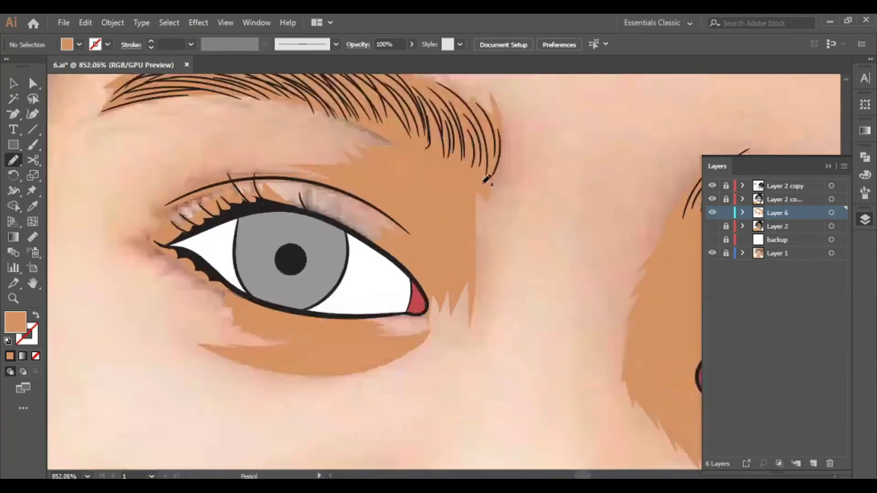
pyautogui.moveTo(392, 228); pyautogui.dragTo(450, 263)
pyautogui.hscroll(-3, 320, 275)
pyautogui.moveTo(210, 348); pyautogui.dragTo(238, 304)
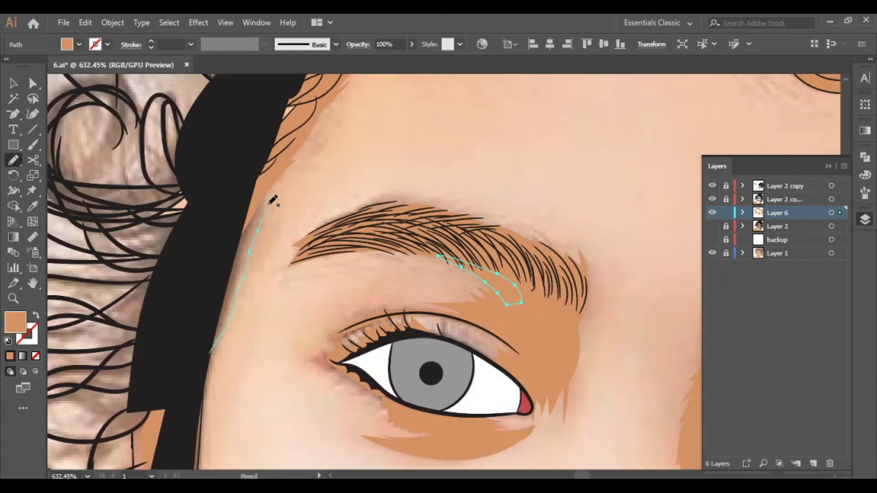
pyautogui.scroll(-5, 273, 201)
pyautogui.scroll(-5, 288, 260)
pyautogui.scroll(6, 277, 353)
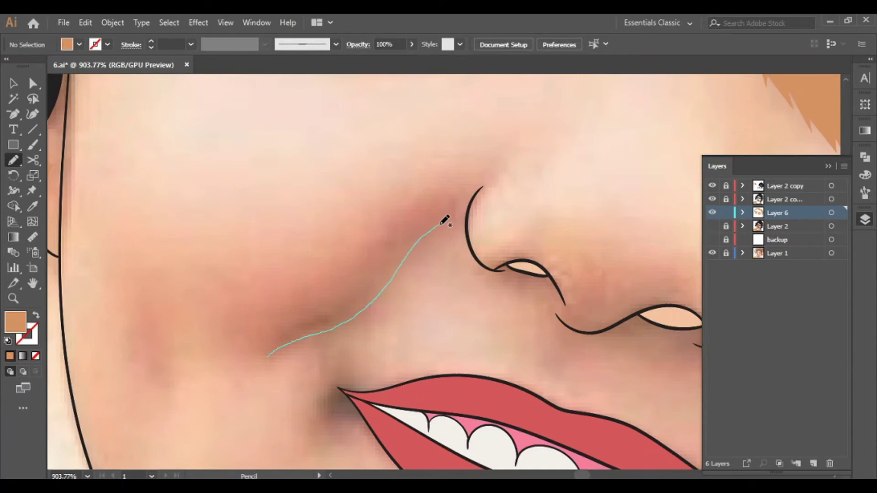
# - Draw the smile-line shadow beside the nose and tan shadows under both nostrils
pyautogui.moveTo(265, 363); pyautogui.dragTo(266, 362)
pyautogui.hscroll(-3, 320, 274)
pyautogui.scroll(2, 343, 261)
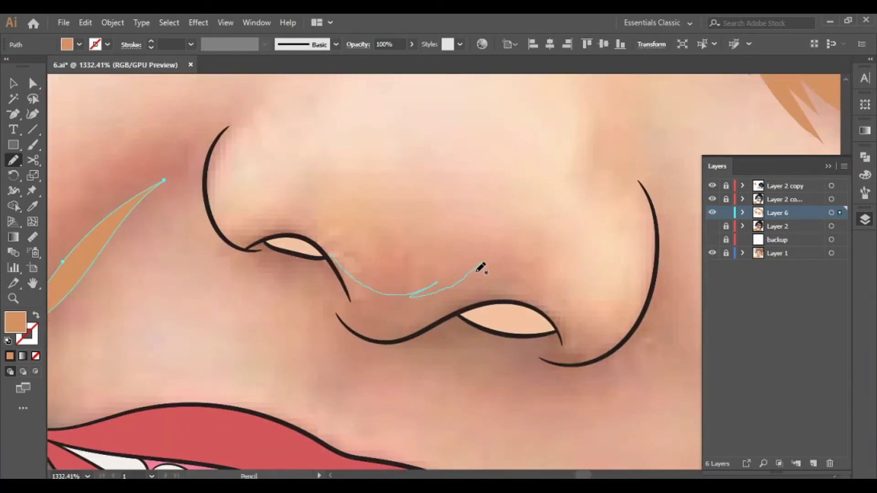
pyautogui.moveTo(517, 298); pyautogui.dragTo(519, 299)
pyautogui.scroll(-1, 411, 297)
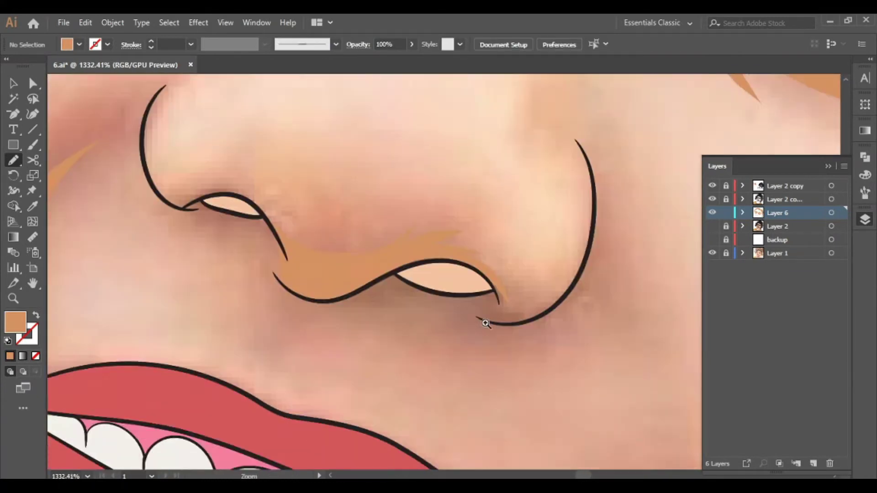
pyautogui.moveTo(347, 295); pyautogui.dragTo(320, 308)
pyautogui.moveTo(393, 284)
pyautogui.mouseDown()
pyautogui.moveTo(452, 302)
pyautogui.moveTo(525, 299)
pyautogui.mouseUp()
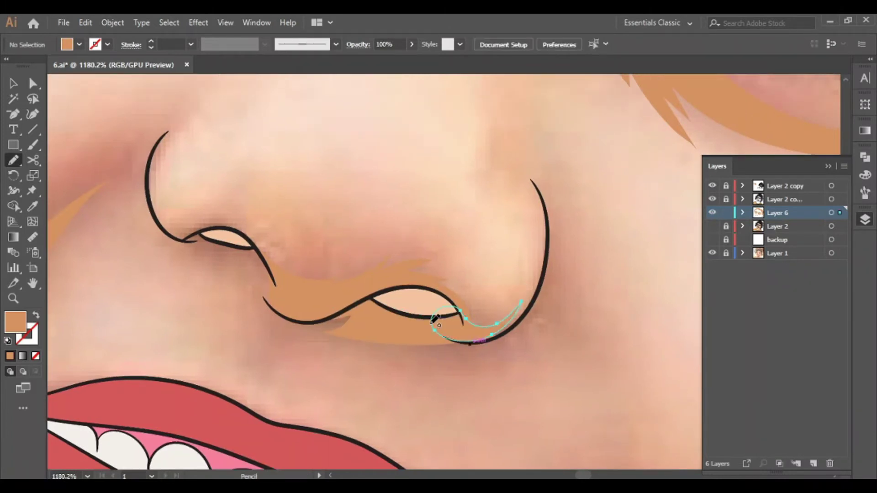
pyautogui.scroll(3, 280, 313)
# - Shade both sides of the nose and a shadow reaching toward the upper lip
pyautogui.moveTo(399, 337); pyautogui.dragTo(302, 356)
pyautogui.scroll(-2, 297, 299)
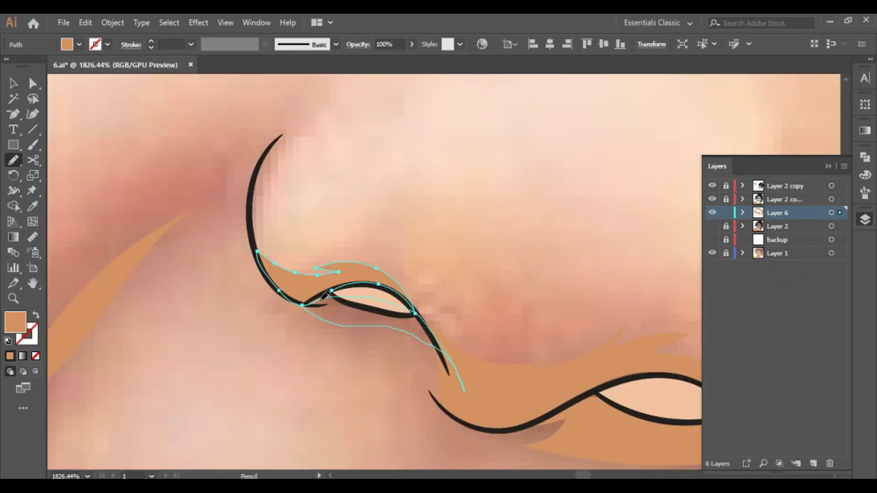
pyautogui.hotkey('ctrl', 'shift', 'a')
pyautogui.scroll(-4, 480, 315)
pyautogui.moveTo(403, 211); pyautogui.dragTo(426, 256)
pyautogui.scroll(2, 359, 326)
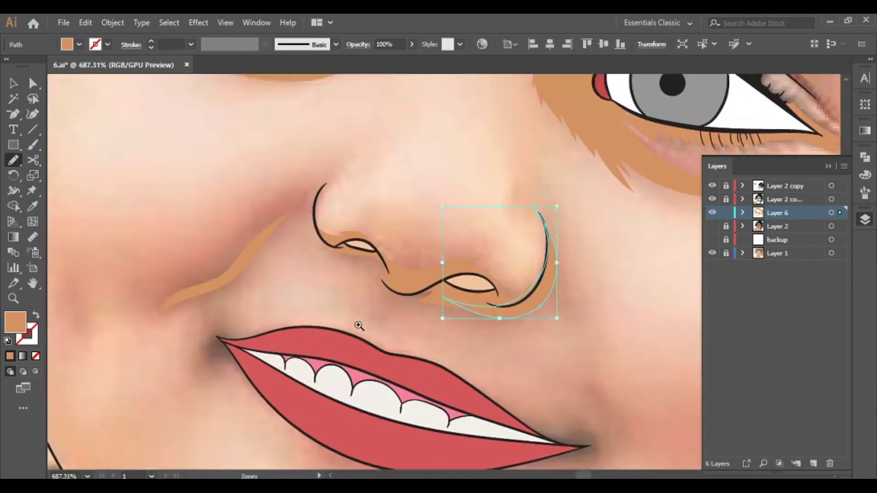
pyautogui.moveTo(453, 295); pyautogui.dragTo(382, 330)
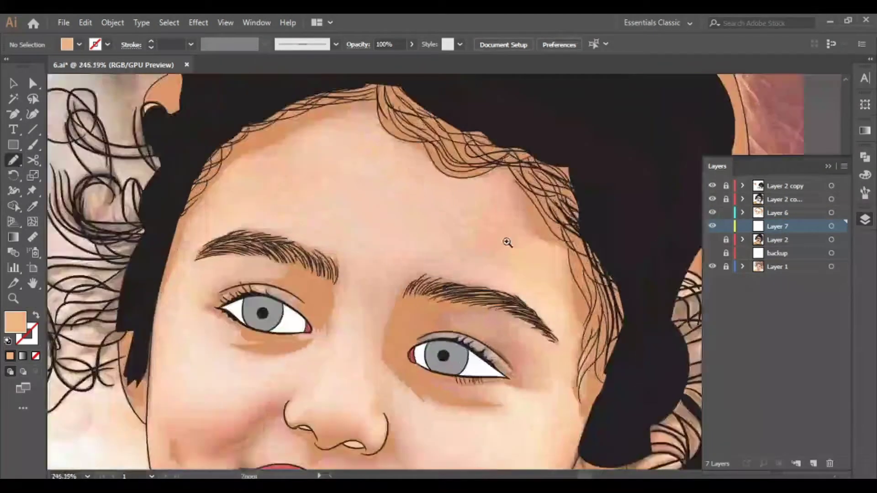
# - Draw lighter peach tone shapes on the forehead, around the eye and near the brow
pyautogui.click(508, 243)
pyautogui.moveTo(415, 127); pyautogui.dragTo(461, 161)
pyautogui.moveTo(563, 307); pyautogui.dragTo(419, 131)
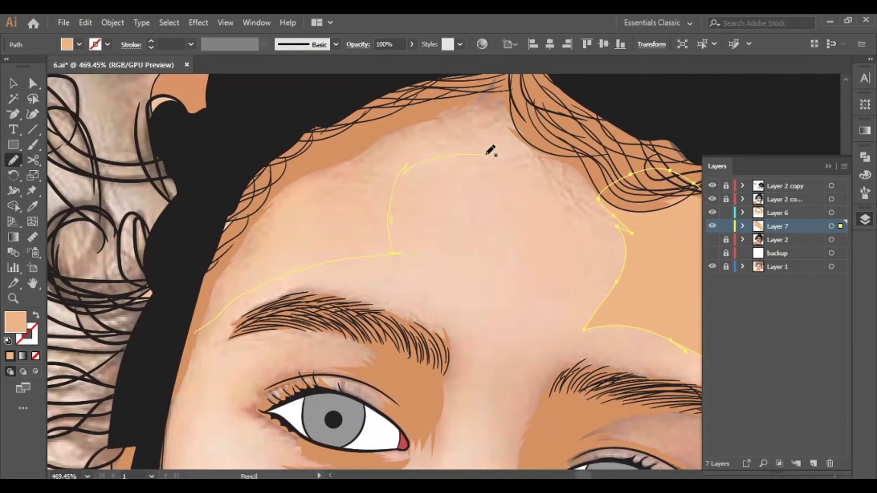
pyautogui.moveTo(550, 245); pyautogui.dragTo(198, 323)
pyautogui.scroll(-3, 220, 288)
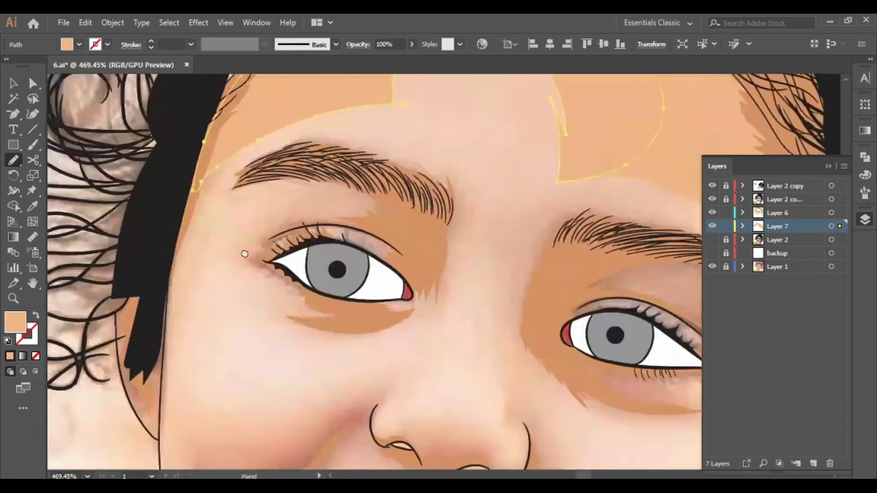
pyautogui.scroll(2, 205, 219)
pyautogui.moveTo(205, 219); pyautogui.dragTo(196, 217)
pyautogui.scroll(-2, 494, 221)
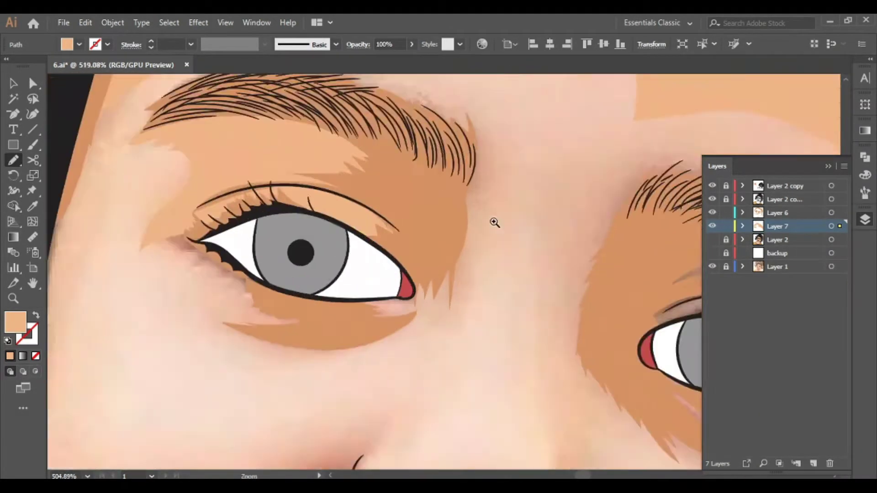
pyautogui.moveTo(403, 186); pyautogui.dragTo(429, 224)
pyautogui.moveTo(333, 261); pyautogui.dragTo(336, 268)
# - Add lighter peach tones beside the nose, under the eye, above the eyebrow, and on the cheek
pyautogui.moveTo(368, 198); pyautogui.dragTo(358, 269)
pyautogui.moveTo(359, 311); pyautogui.dragTo(584, 388)
pyautogui.moveTo(679, 336); pyautogui.dragTo(391, 189)
pyautogui.scroll(3, 283, 269)
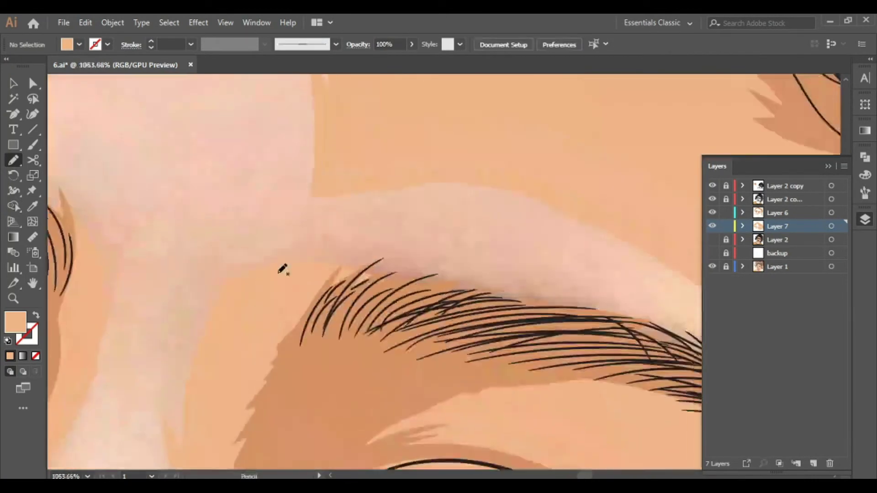
pyautogui.moveTo(561, 276); pyautogui.dragTo(567, 277)
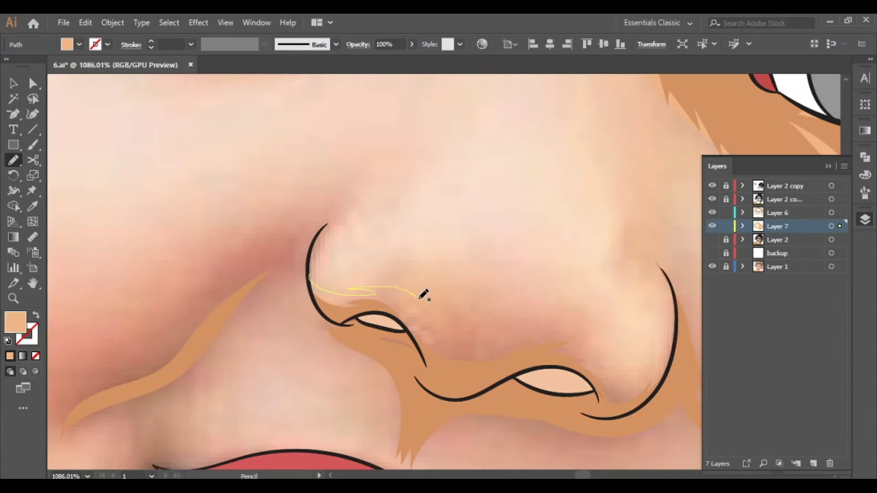
pyautogui.moveTo(669, 363); pyautogui.dragTo(315, 292)
pyautogui.scroll(-5, 564, 359)
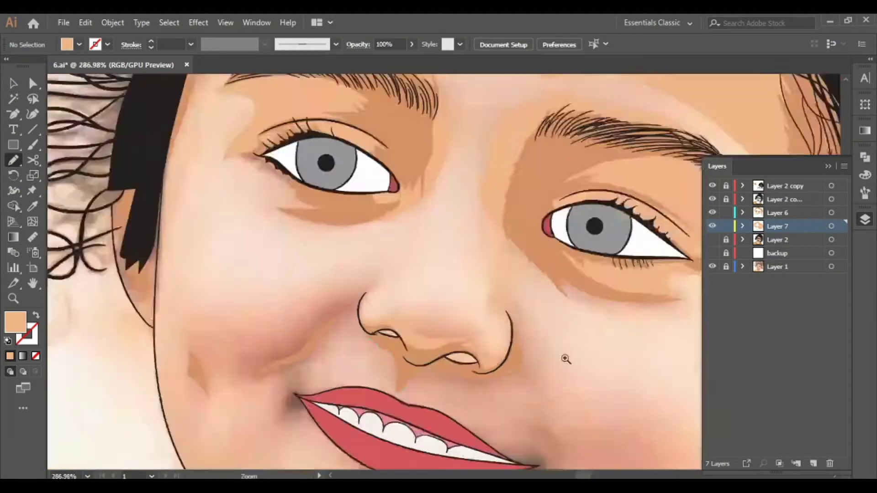
pyautogui.scroll(5, 401, 354)
pyautogui.scroll(-2, 344, 336)
pyautogui.moveTo(456, 190); pyautogui.dragTo(313, 275)
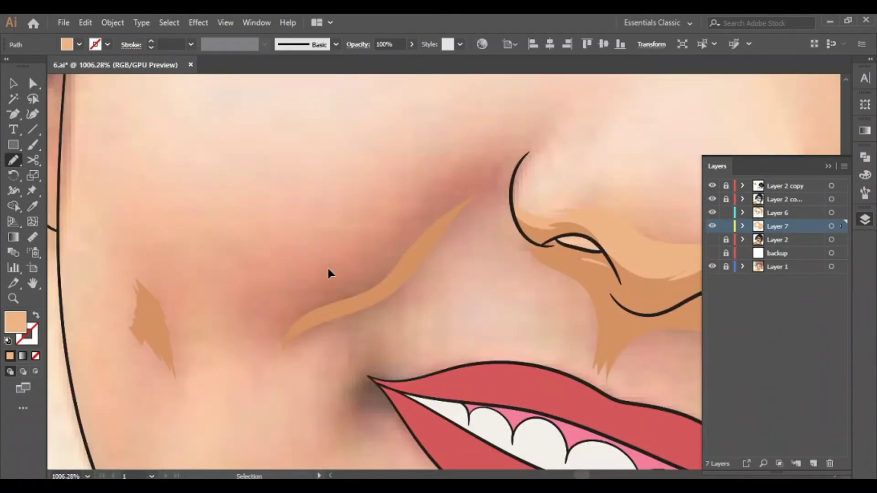
# - Draw closed darker peach shadows along the nose-to-mouth crease and beside the nose
pyautogui.moveTo(346, 328)
pyautogui.mouseDown()
pyautogui.moveTo(409, 294)
pyautogui.moveTo(456, 190)
pyautogui.mouseUp()
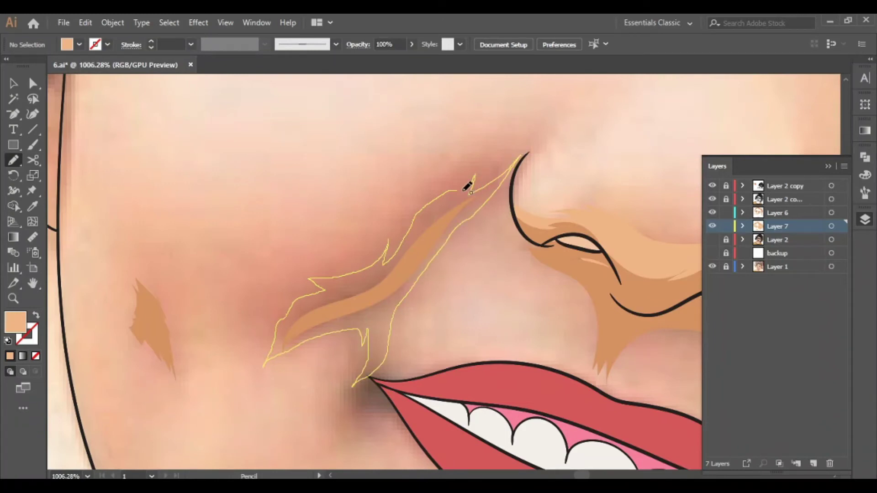
pyautogui.scroll(-1, 452, 198)
pyautogui.moveTo(352, 130); pyautogui.dragTo(357, 198)
pyautogui.moveTo(423, 382); pyautogui.dragTo(392, 133)
pyautogui.scroll(-2, 401, 274)
pyautogui.scroll(1, 206, 232)
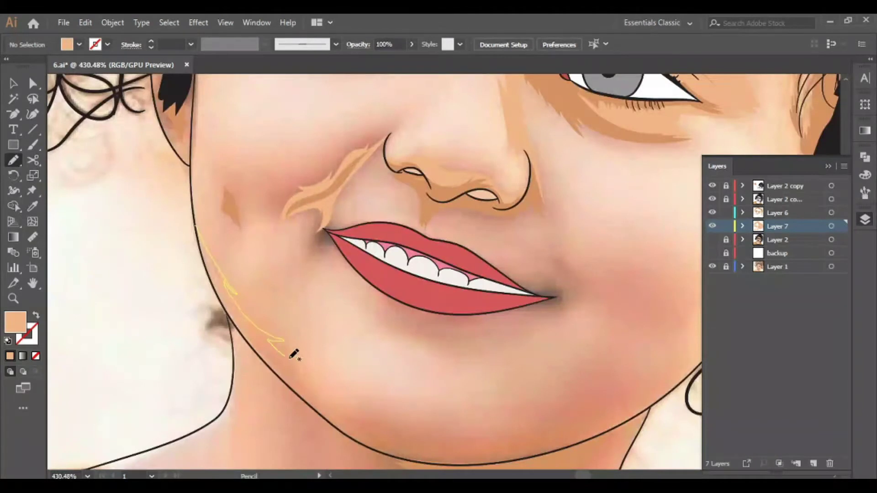
# - Draw darker peach shadow shapes along the jaw line, chin and neck
pyautogui.moveTo(212, 269); pyautogui.dragTo(305, 398)
pyautogui.moveTo(305, 398); pyautogui.dragTo(227, 344)
pyautogui.moveTo(454, 381)
pyautogui.mouseDown()
pyautogui.moveTo(493, 378)
pyautogui.moveTo(229, 348)
pyautogui.mouseUp()
pyautogui.scroll(2, 451, 382)
pyautogui.scroll(-2, 234, 331)
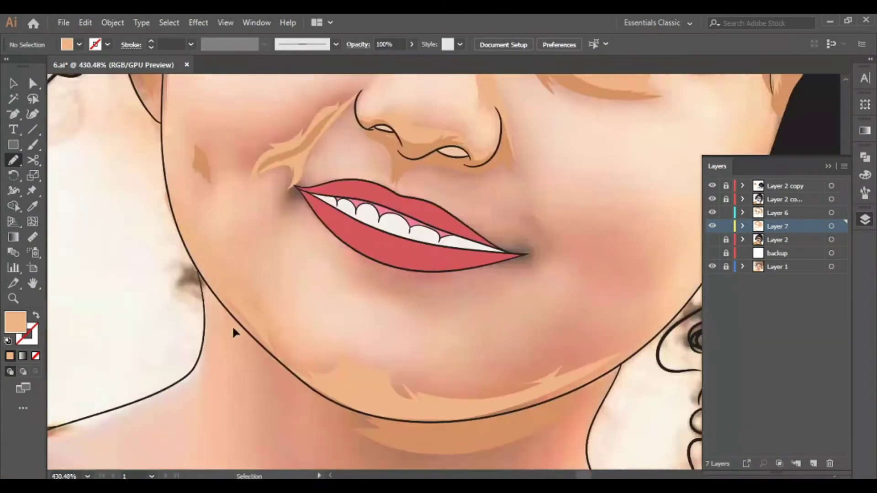
pyautogui.scroll(-3, 233, 331)
pyautogui.scroll(-1, 539, 214)
pyautogui.moveTo(256, 218); pyautogui.dragTo(549, 197)
pyautogui.scroll(2, 415, 268)
pyautogui.moveTo(416, 268); pyautogui.dragTo(427, 255)
pyautogui.scroll(1, 427, 264)
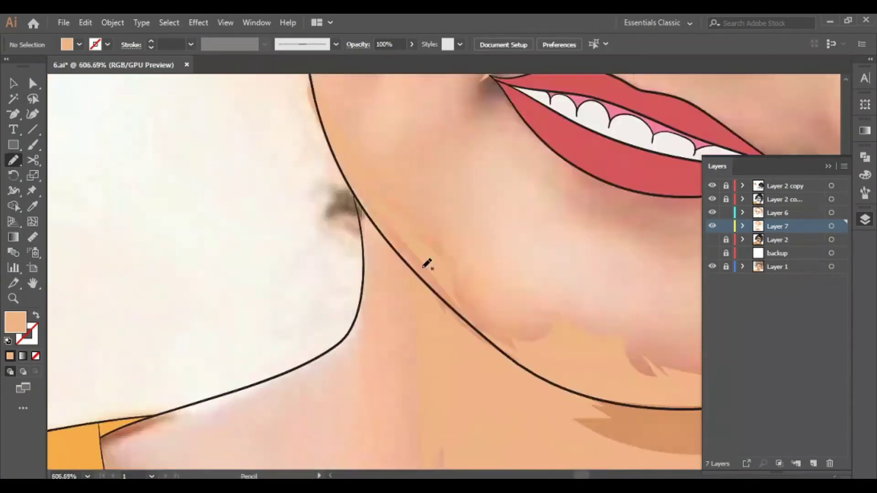
pyautogui.scroll(-2, 426, 264)
pyautogui.scroll(3, 447, 395)
# - Shade below the lower lip up to the right lip corner, plus where jaw meets hair
pyautogui.moveTo(325, 252); pyautogui.dragTo(418, 295)
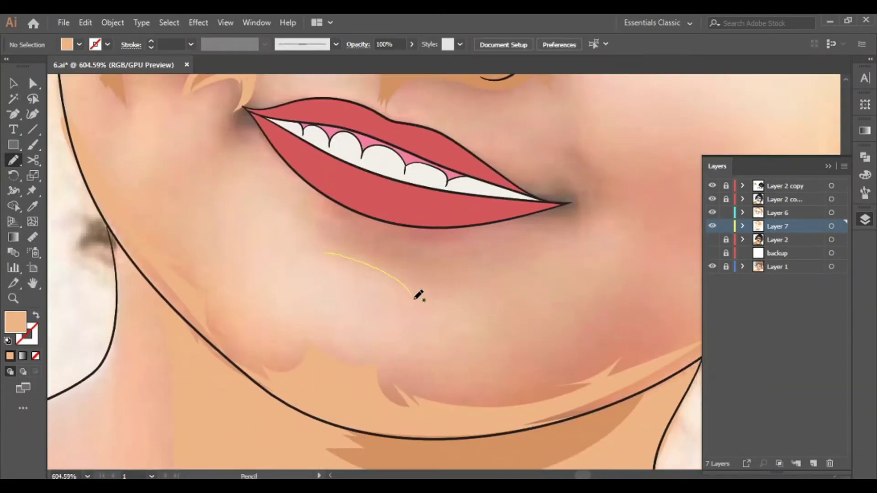
pyautogui.moveTo(497, 239); pyautogui.dragTo(290, 176)
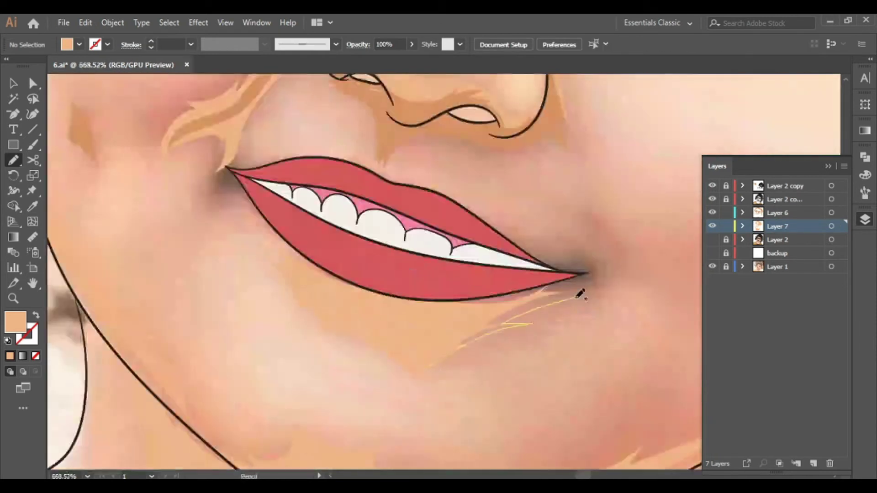
pyautogui.moveTo(580, 292); pyautogui.dragTo(482, 374)
pyautogui.scroll(-1, 482, 375)
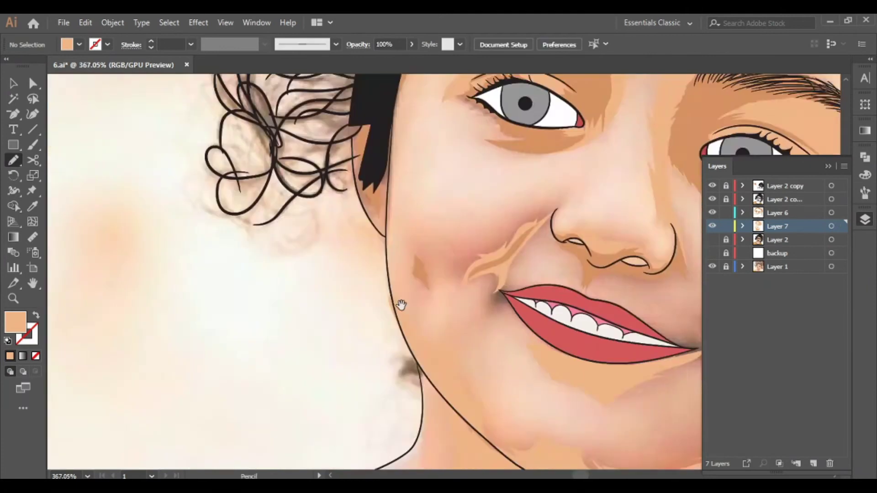
pyautogui.scroll(2, 402, 304)
pyautogui.moveTo(376, 286); pyautogui.dragTo(390, 262)
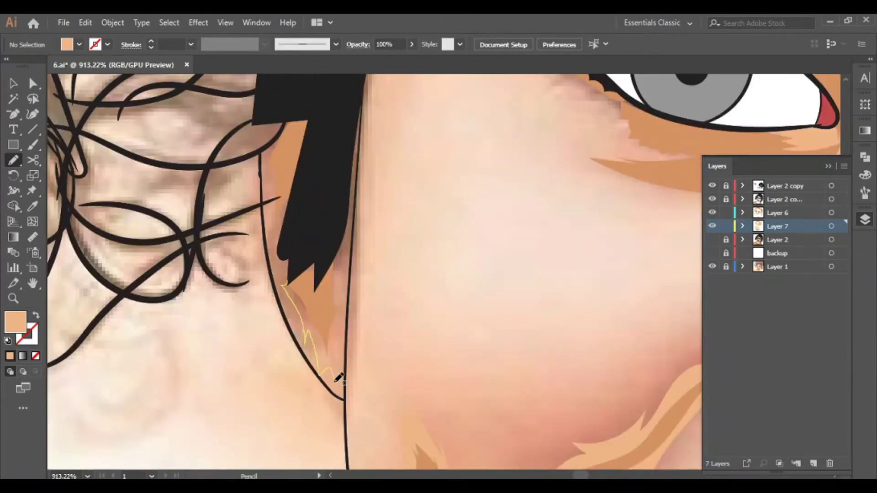
pyautogui.scroll(-2, 182, 323)
pyautogui.scroll(2, 428, 336)
# - Draw a darker peach shadow shape inside the ear
pyautogui.moveTo(428, 335); pyautogui.dragTo(454, 394)
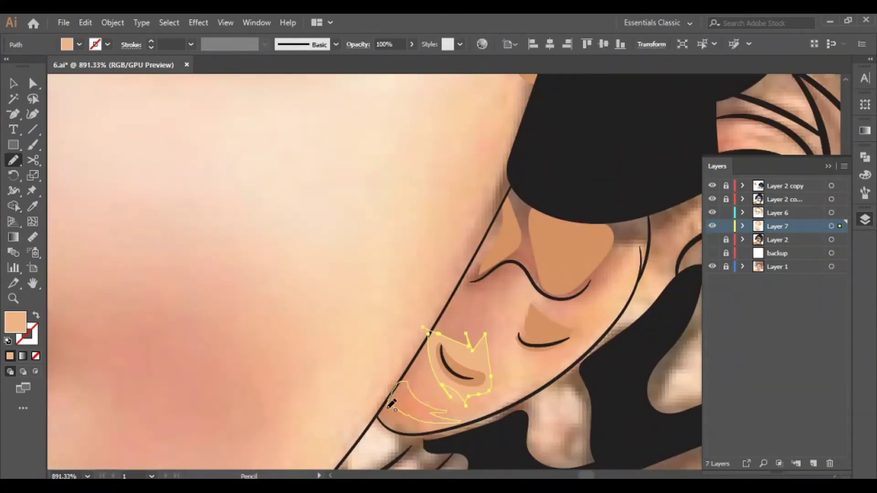
pyautogui.scroll(1, 425, 340)
pyautogui.scroll(-3, 410, 427)
pyautogui.scroll(3, 409, 426)
pyautogui.scroll(3, 409, 427)
pyautogui.scroll(1, 390, 317)
pyautogui.moveTo(390, 316)
pyautogui.mouseDown()
pyautogui.moveTo(421, 383)
pyautogui.moveTo(386, 394)
pyautogui.mouseUp()
pyautogui.scroll(3, 433, 356)
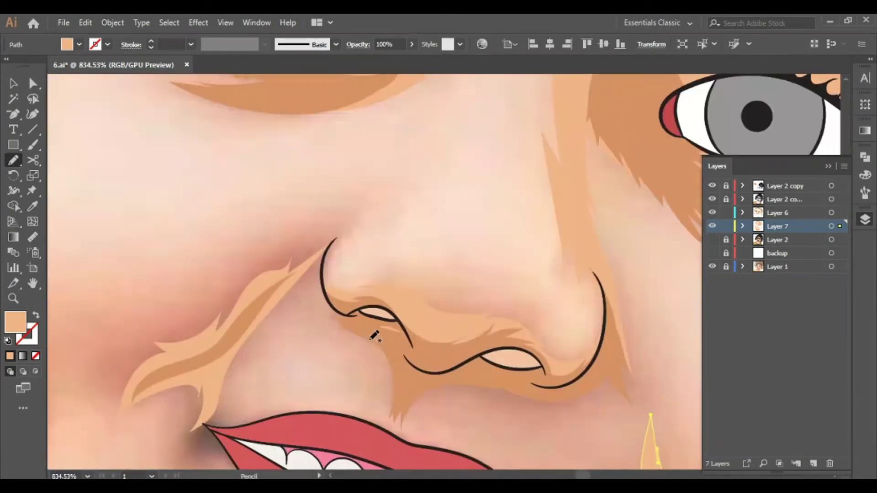
pyautogui.scroll(-3, 240, 341)
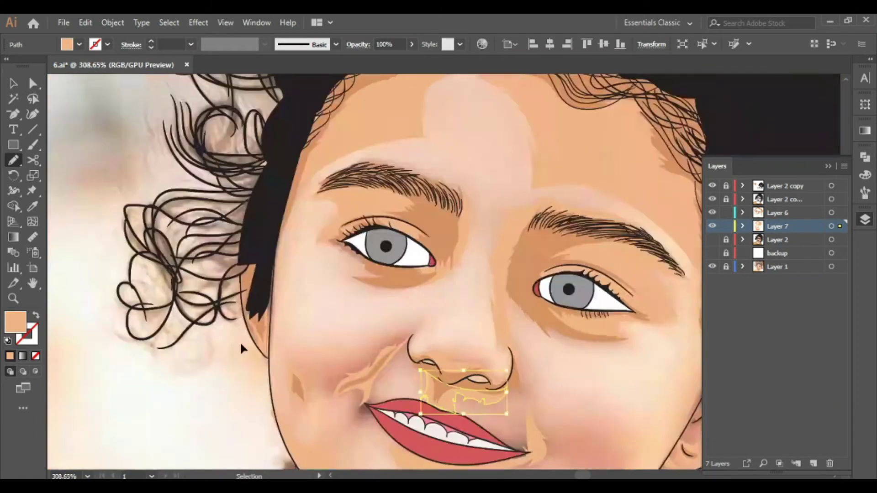
pyautogui.scroll(-2, 240, 341)
pyautogui.scroll(3, 353, 402)
pyautogui.scroll(-3, 368, 370)
pyautogui.moveTo(368, 370); pyautogui.dragTo(406, 283)
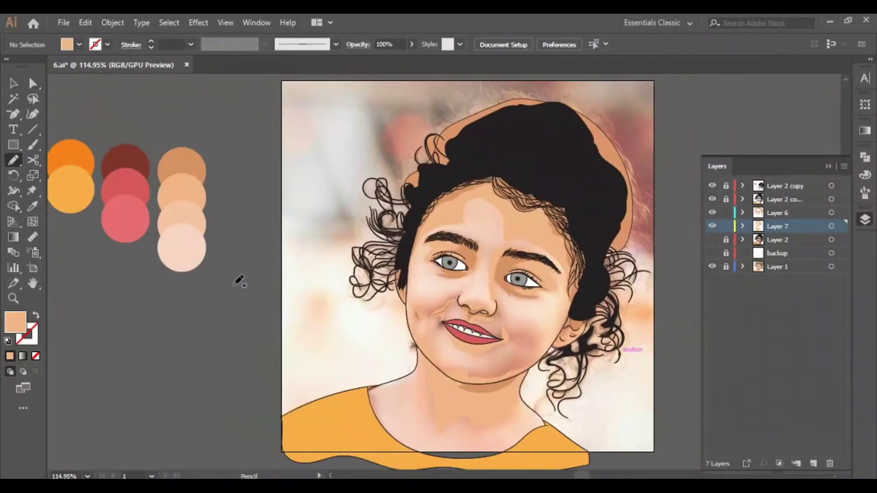
pyautogui.hotkey('ctrl', 'l')
# - Draw pale pink highlight shapes on the cheek and along the top of the nose
pyautogui.scroll(5, 417, 323)
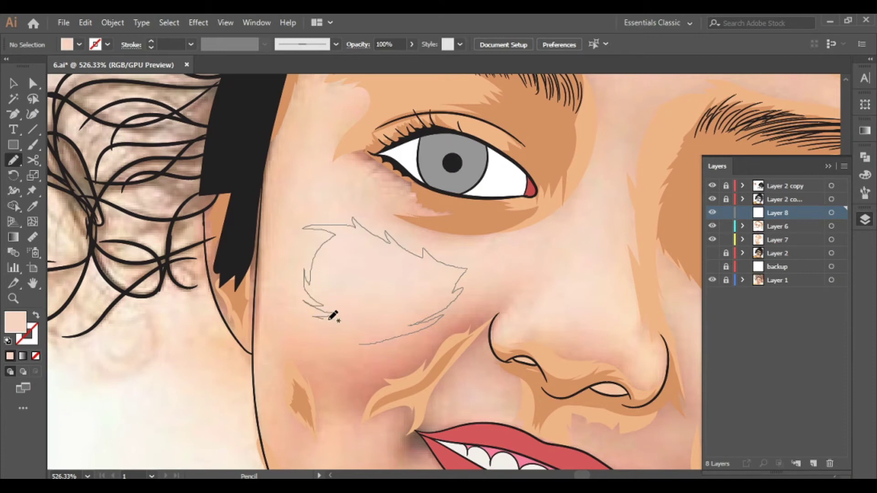
pyautogui.moveTo(374, 339); pyautogui.dragTo(371, 341)
pyautogui.scroll(2, 371, 341)
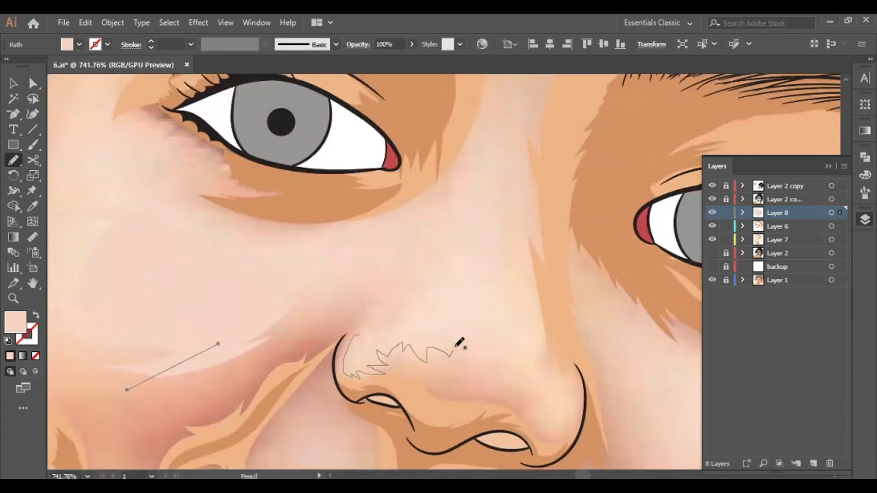
pyautogui.moveTo(520, 309); pyautogui.dragTo(462, 346)
pyautogui.scroll(-3, 462, 347)
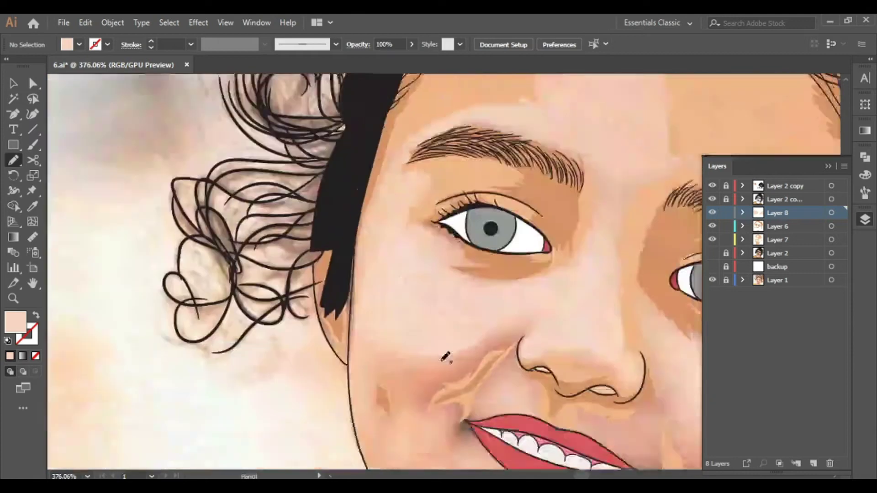
pyautogui.scroll(2, 446, 357)
pyautogui.scroll(-5, 306, 395)
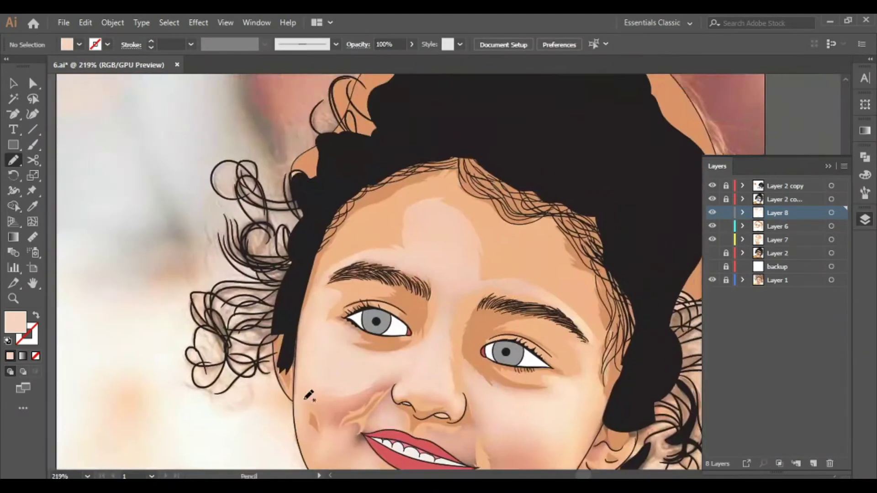
pyautogui.scroll(-3, 294, 393)
pyautogui.scroll(-3, 297, 393)
# - Show the light skin highlight layer (Layer 2) again and edit the hair group in isolation
pyautogui.click(713, 254)
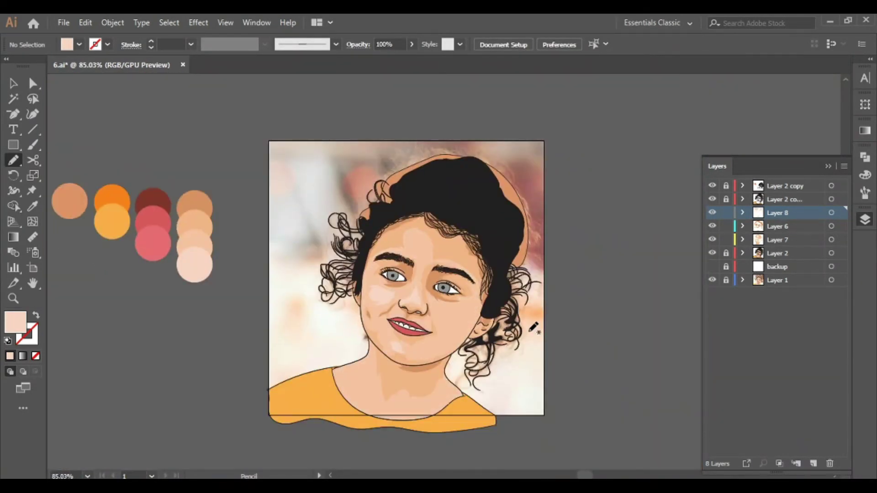
pyautogui.scroll(5, 508, 297)
pyautogui.doubleClick(559, 338)
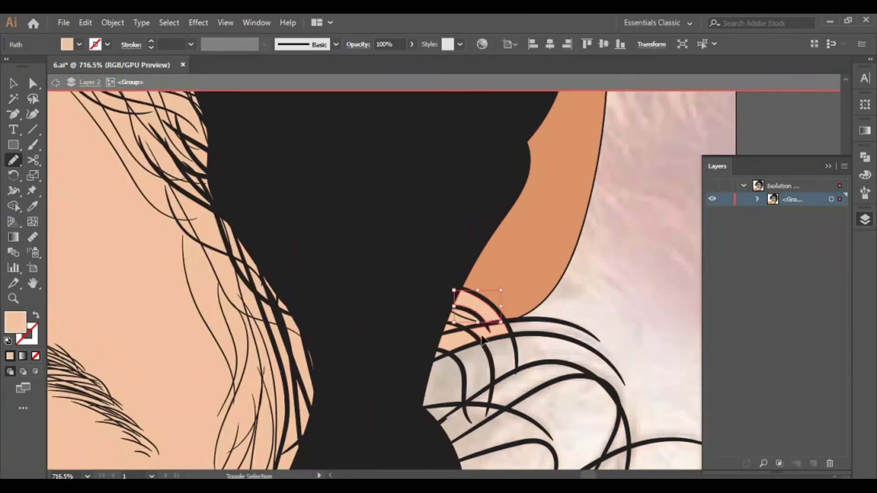
pyautogui.scroll(1, 559, 338)
pyautogui.scroll(-5, 503, 329)
pyautogui.scroll(8, 500, 369)
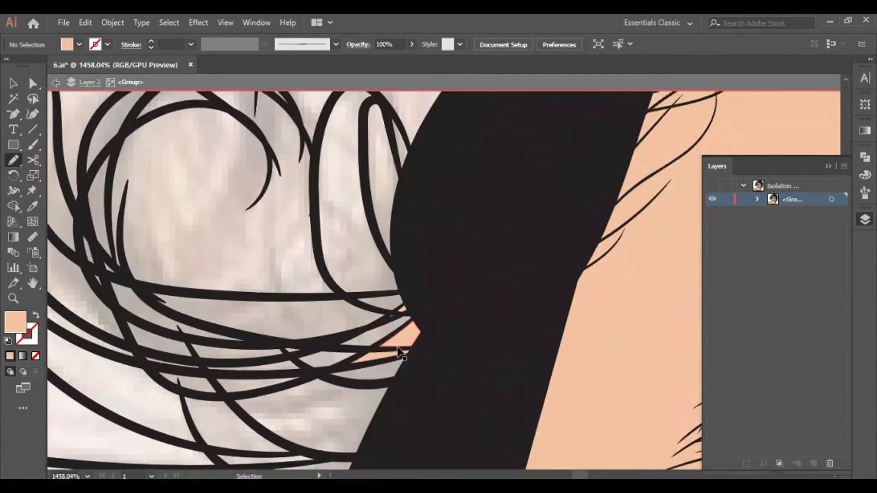
# - Exit isolation, create Layer 9, and brighten the sampled dark red to BC2B20 for the lips
pyautogui.press('Escape')
pyautogui.click(791, 215)
pyautogui.scroll(-4, 464, 364)
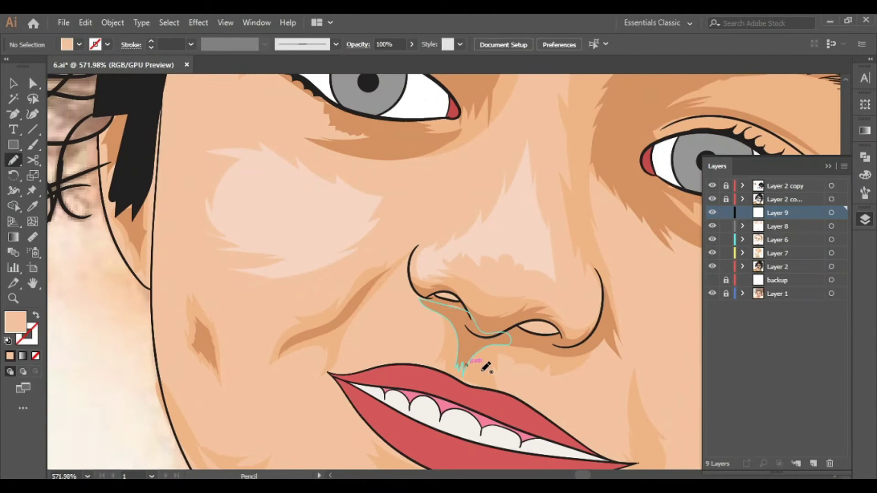
pyautogui.scroll(-1, 464, 364)
pyautogui.press('i')
pyautogui.click(112, 167)
pyautogui.doubleClick(15, 323)
pyautogui.moveTo(146, 244)
pyautogui.mouseDown()
pyautogui.moveTo(162, 218)
pyautogui.moveTo(158, 201)
pyautogui.moveTo(164, 212)
pyautogui.mouseUp()
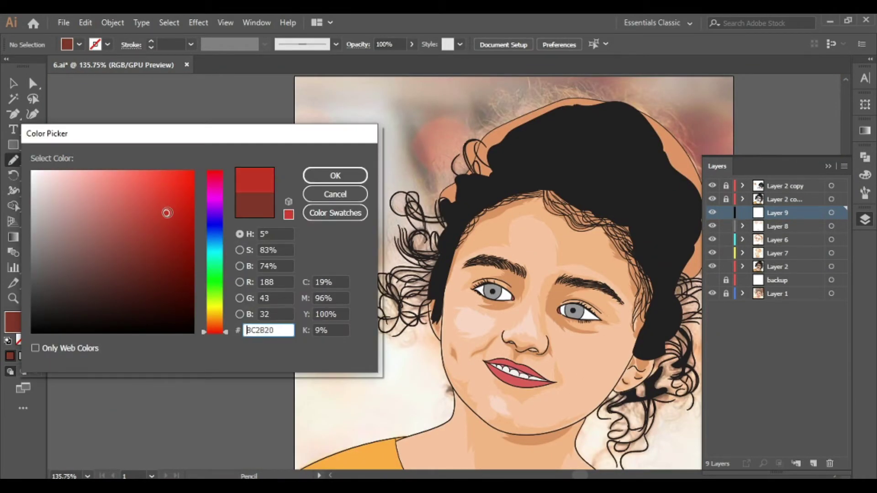
# - Confirm the brighter red and hide the skin shading, lips and teeth fills to reveal the photo
pyautogui.press('Return')
pyautogui.scroll(5, 467, 349)
pyautogui.moveTo(714, 270); pyautogui.dragTo(712, 226)
pyautogui.click(712, 199)
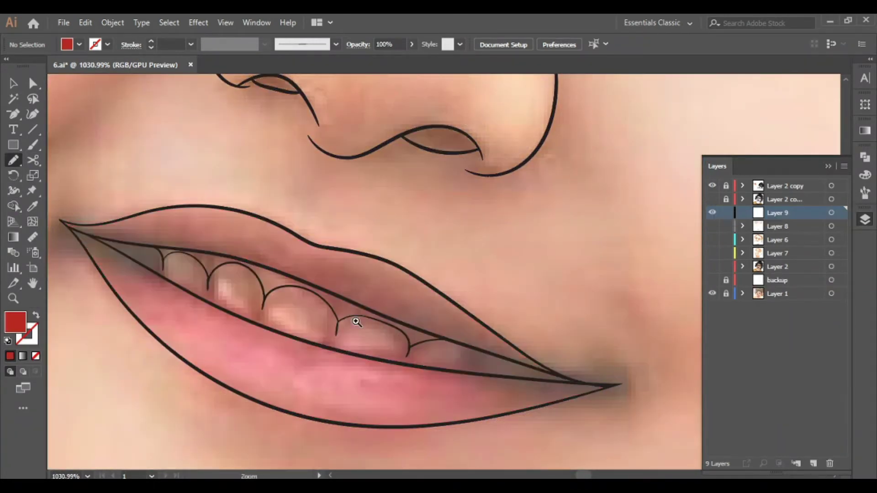
pyautogui.scroll(-1, 354, 319)
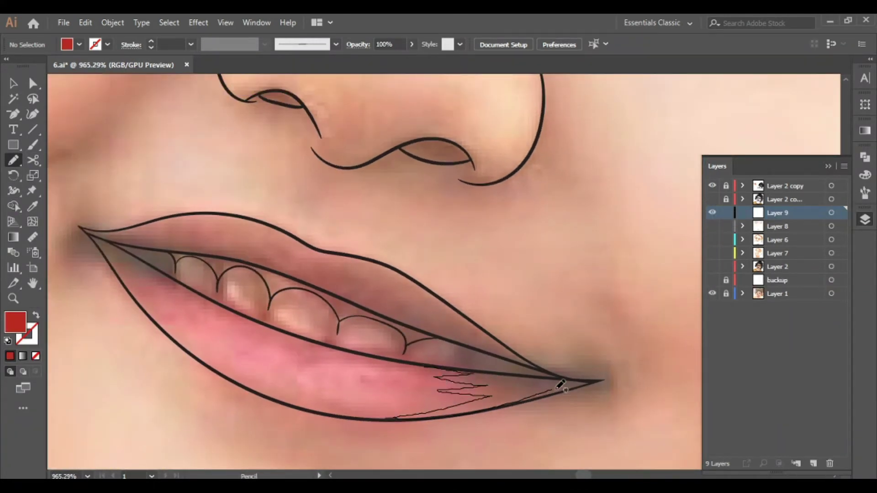
# - Draw red Pencil shading along the lower lip, lip corner, upper lip edge and under the teeth
pyautogui.moveTo(473, 370); pyautogui.dragTo(244, 361)
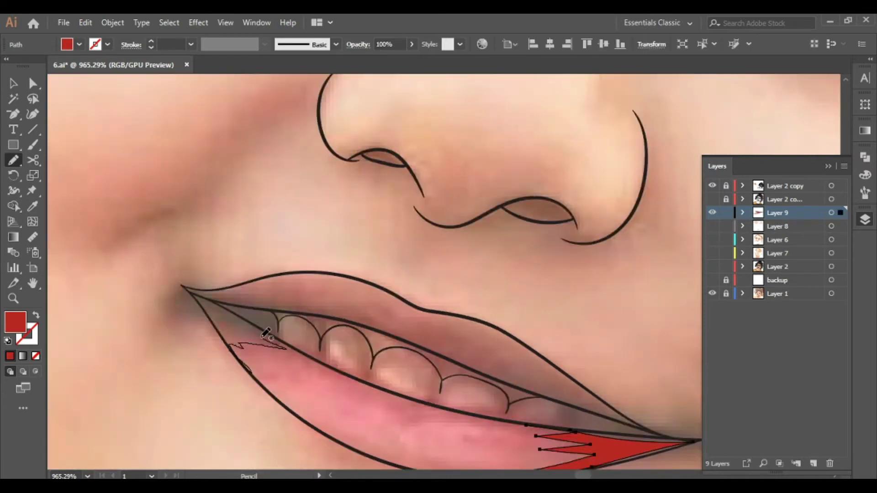
pyautogui.moveTo(197, 298)
pyautogui.mouseDown()
pyautogui.moveTo(235, 352)
pyautogui.moveTo(301, 349)
pyautogui.moveTo(320, 360)
pyautogui.mouseUp()
pyautogui.moveTo(407, 396); pyautogui.dragTo(342, 347)
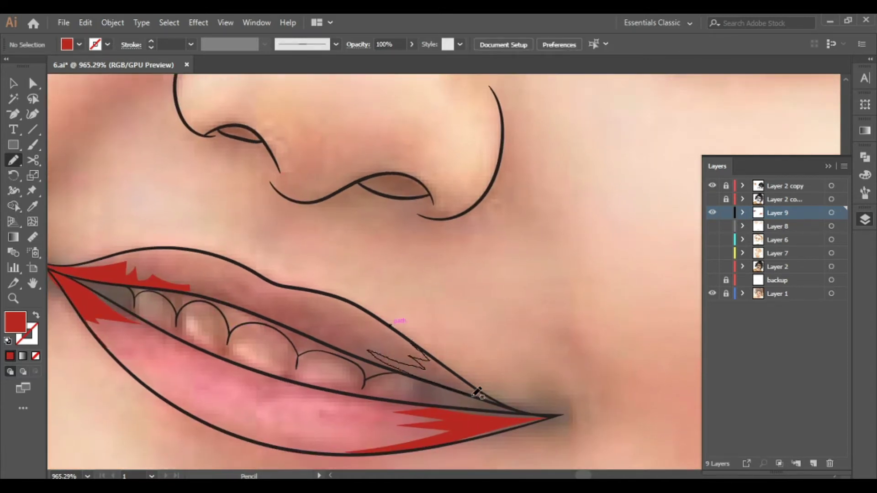
pyautogui.moveTo(427, 353); pyautogui.dragTo(428, 355)
pyautogui.hscroll(-3, 440, 387)
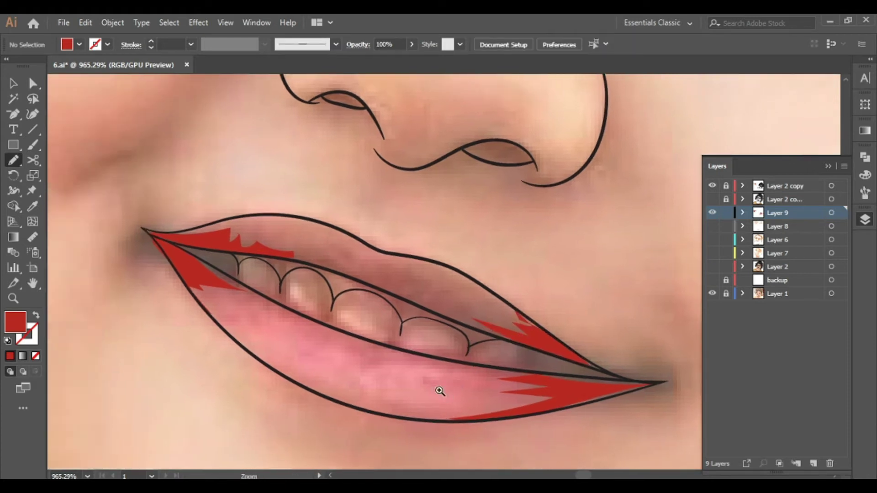
pyautogui.scroll(1, 346, 313)
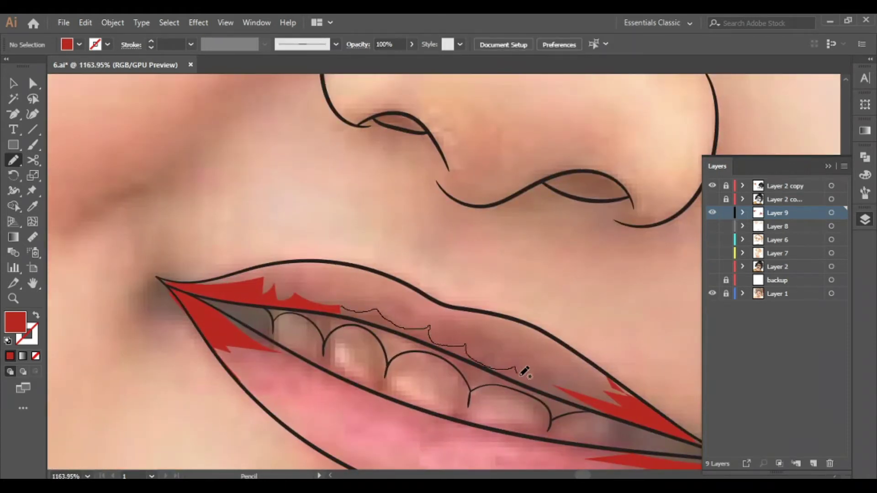
pyautogui.moveTo(348, 304); pyautogui.dragTo(342, 307)
pyautogui.scroll(-3, 190, 347)
pyautogui.scroll(-3, 190, 347)
pyautogui.scroll(5, 256, 319)
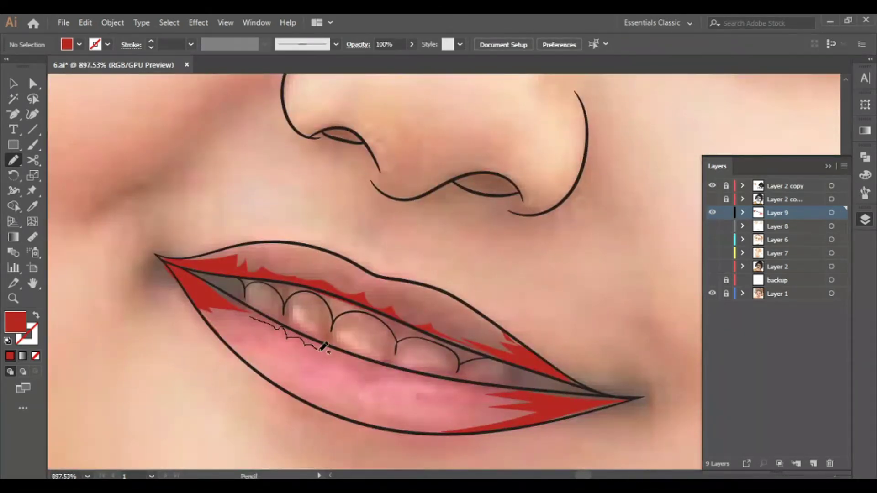
pyautogui.moveTo(253, 312); pyautogui.dragTo(256, 314)
pyautogui.scroll(1, 216, 358)
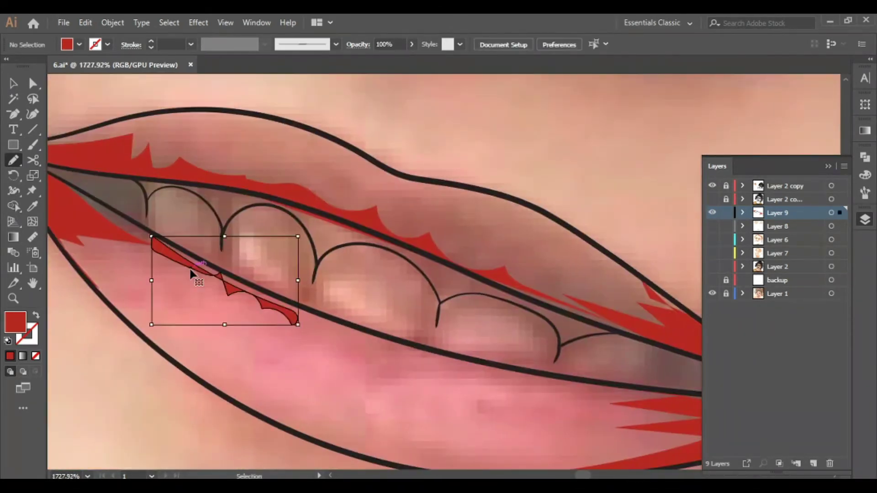
# - Bend the red shape's edges with the Curvature tool so they hug the lip line
pyautogui.press('a')
pyautogui.scroll(5, 308, 304)
pyautogui.hotkey('shift', 'c')
pyautogui.moveTo(191, 228); pyautogui.dragTo(204, 222)
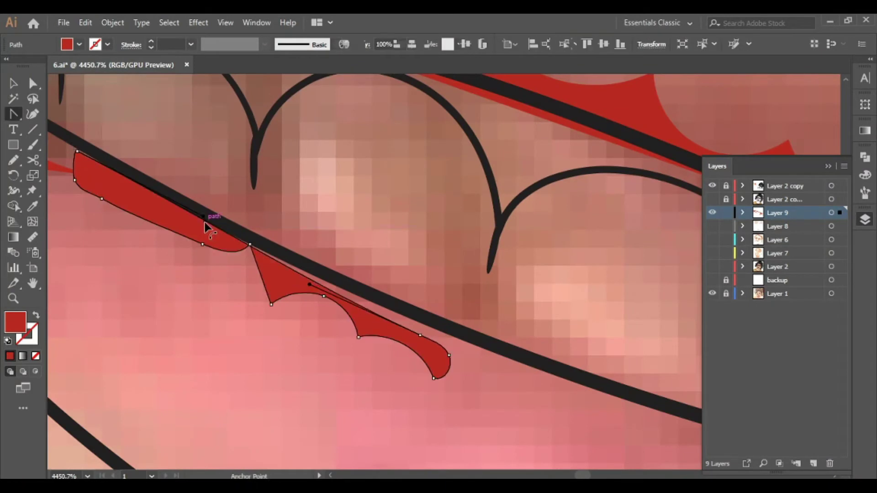
pyautogui.moveTo(338, 279); pyautogui.dragTo(394, 315)
# - Trace a red Pencil line along the teeth
pyautogui.press('n')
pyautogui.scroll(-2, 433, 277)
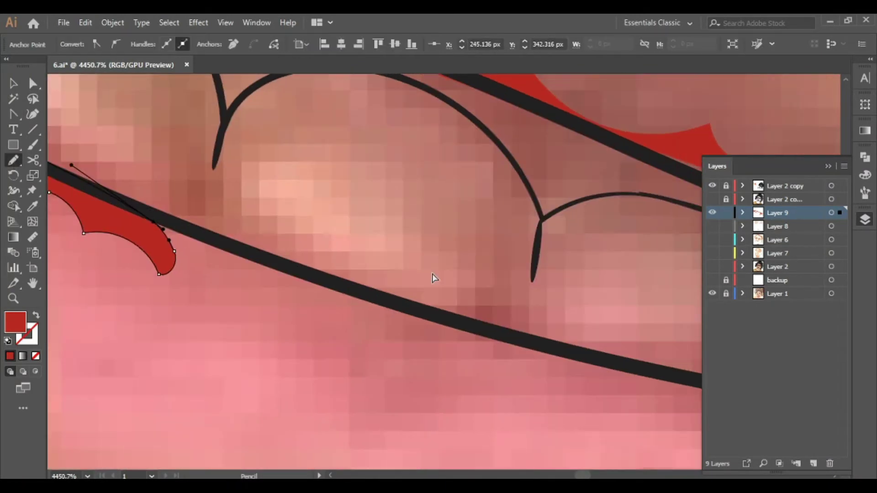
pyautogui.scroll(-3, 433, 278)
pyautogui.hotkey('ctrl', 'shift', 'a')
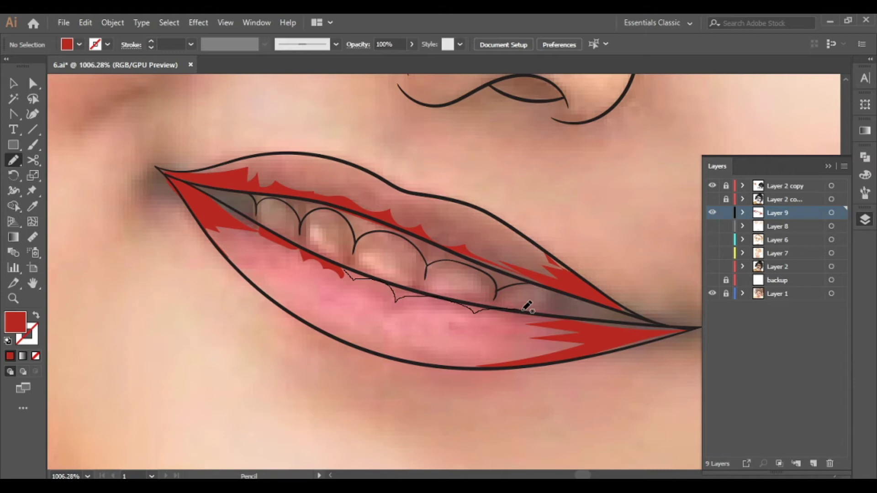
pyautogui.moveTo(378, 275); pyautogui.dragTo(251, 327)
pyautogui.scroll(-4, 251, 327)
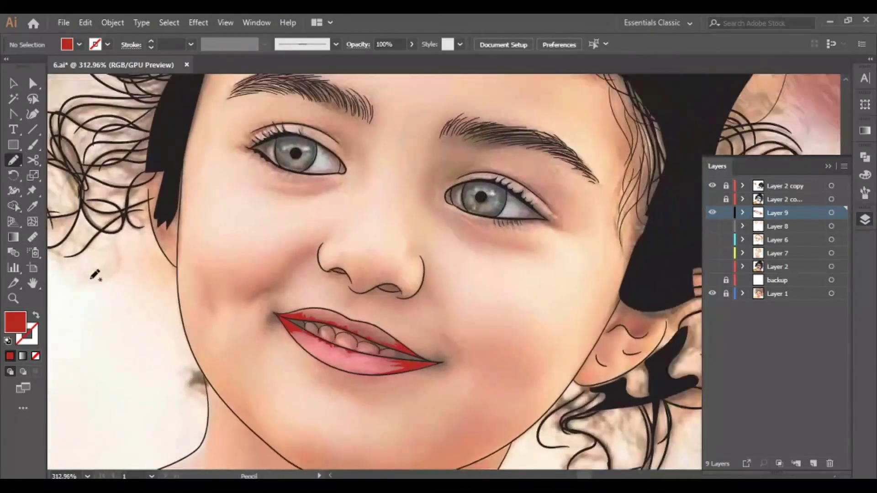
pyautogui.scroll(-1, 390, 339)
# - Sample the pink swatch and draw a pink highlight shape on the lower lip
pyautogui.hotkey('ctrl', '0')
pyautogui.press('i')
pyautogui.click(150, 270)
pyautogui.press('n')
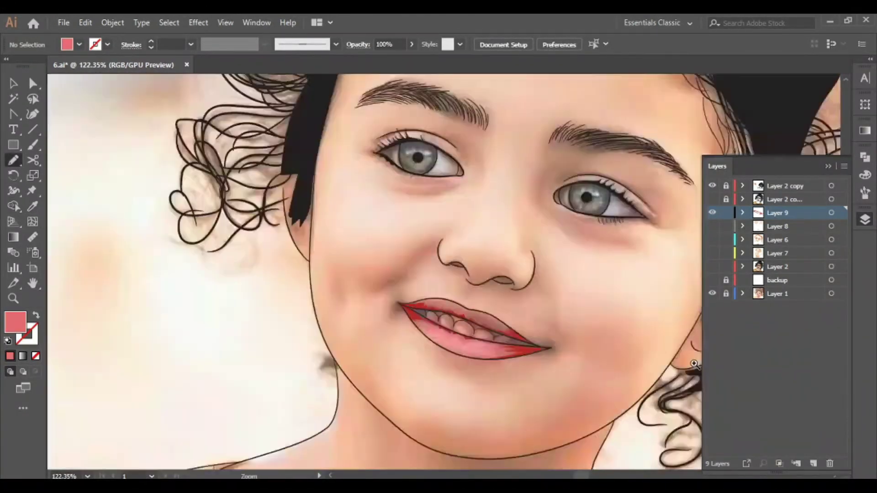
pyautogui.scroll(4, 452, 387)
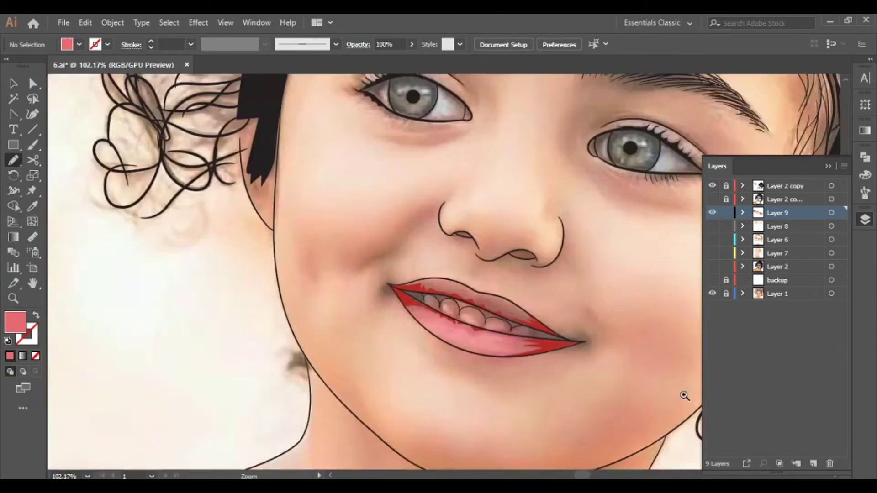
pyautogui.scroll(3, 337, 344)
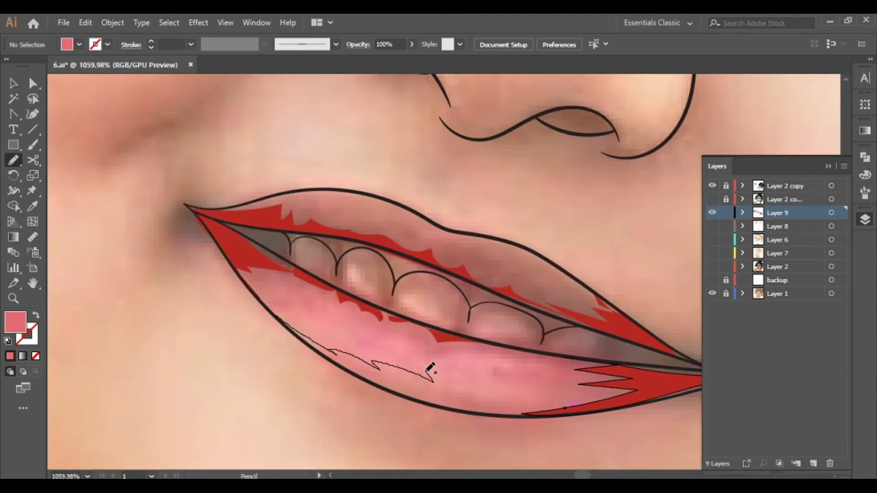
pyautogui.moveTo(318, 319); pyautogui.dragTo(304, 311)
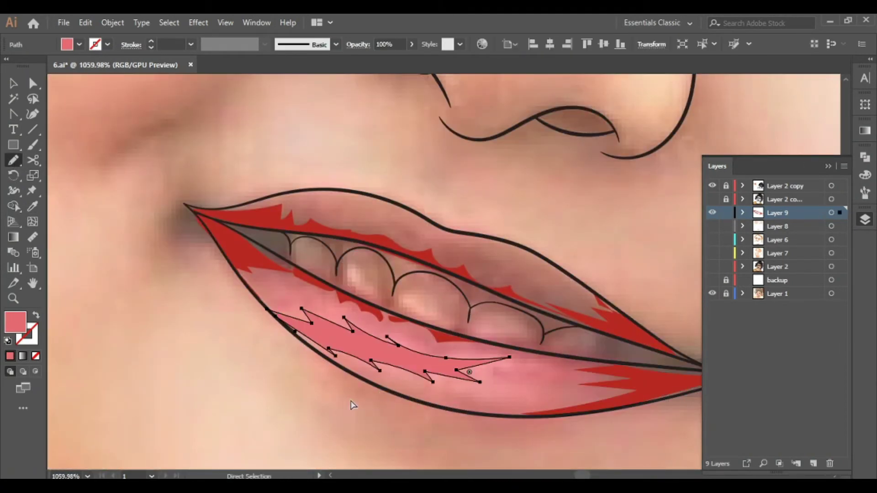
pyautogui.scroll(-2, 441, 348)
pyautogui.scroll(-2, 289, 317)
pyautogui.scroll(-2, 290, 317)
# - Sample the dark red swatch and draw a shadow in the left mouth corner
pyautogui.press('i')
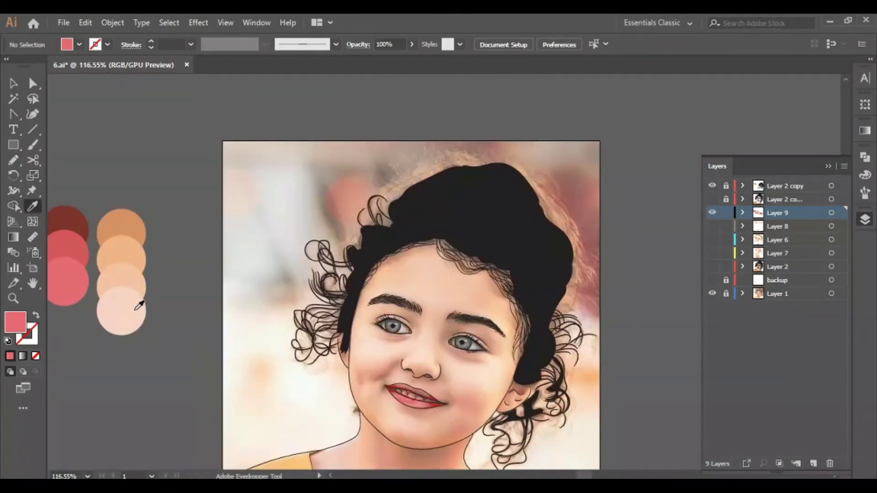
pyautogui.click(77, 212)
pyautogui.press('n')
pyautogui.scroll(4, 413, 395)
pyautogui.scroll(4, 402, 387)
pyautogui.moveTo(443, 376); pyautogui.dragTo(438, 371)
pyautogui.moveTo(414, 340); pyautogui.dragTo(430, 388)
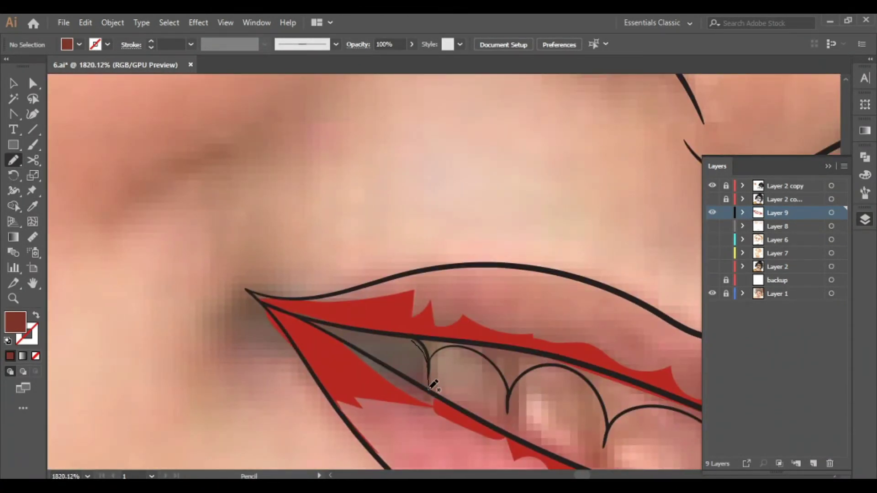
pyautogui.moveTo(338, 314); pyautogui.dragTo(423, 343)
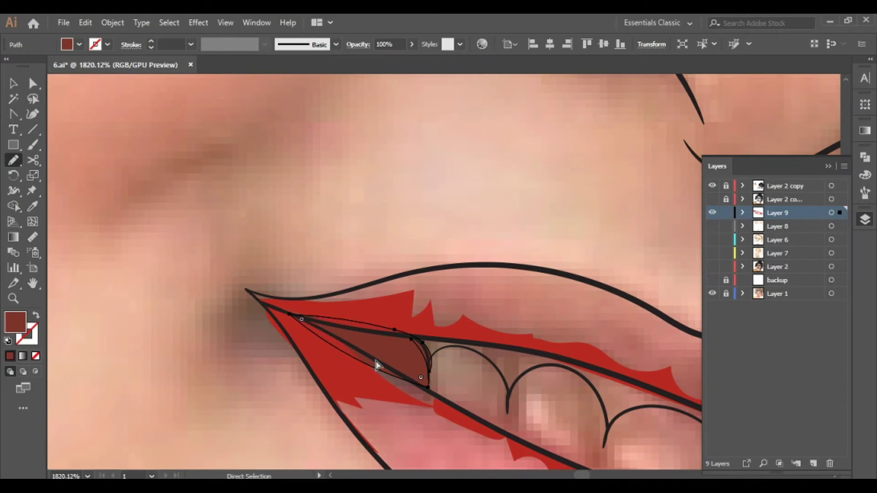
# - Draw a dark red shadow in the right mouth corner and beside the last tooth, then make Layer 2 active
pyautogui.hotkey('ctrl', 'shift', 'a')
pyautogui.moveTo(376, 364); pyautogui.dragTo(177, 313)
pyautogui.moveTo(406, 384)
pyautogui.mouseDown()
pyautogui.moveTo(568, 391)
pyautogui.moveTo(382, 343)
pyautogui.mouseUp()
pyautogui.scroll(-2, 402, 378)
pyautogui.scroll(-2, 359, 403)
pyautogui.scroll(3, 377, 375)
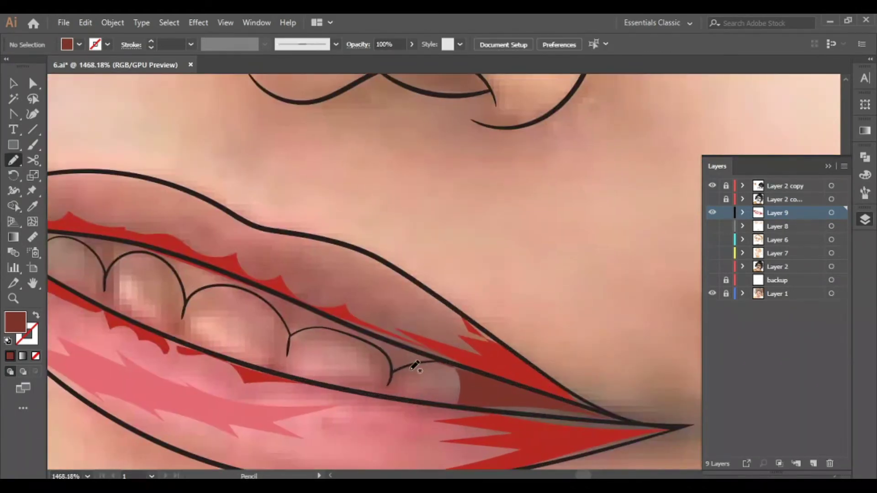
pyautogui.moveTo(474, 382); pyautogui.dragTo(461, 371)
pyautogui.scroll(-3, 372, 358)
pyautogui.scroll(1, 372, 358)
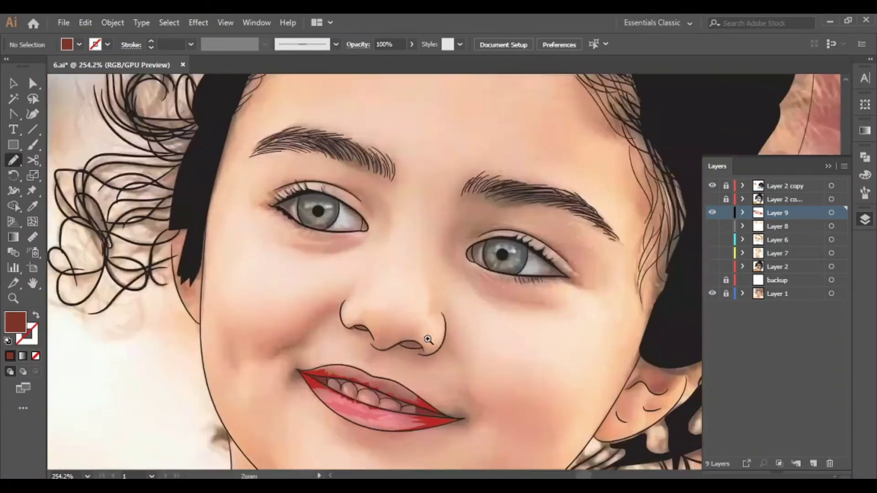
pyautogui.scroll(2, 372, 358)
pyautogui.click(777, 266)
pyautogui.scroll(-4, 496, 363)
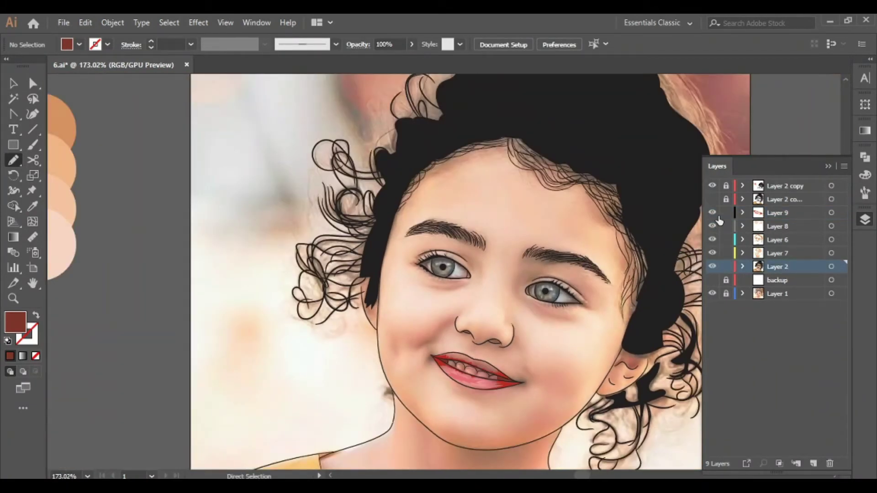
# - Move Layer 9 above the skin shading layer and hide the shading layers to see the photo
pyautogui.click(712, 199)
pyautogui.moveTo(781, 213); pyautogui.dragTo(779, 193)
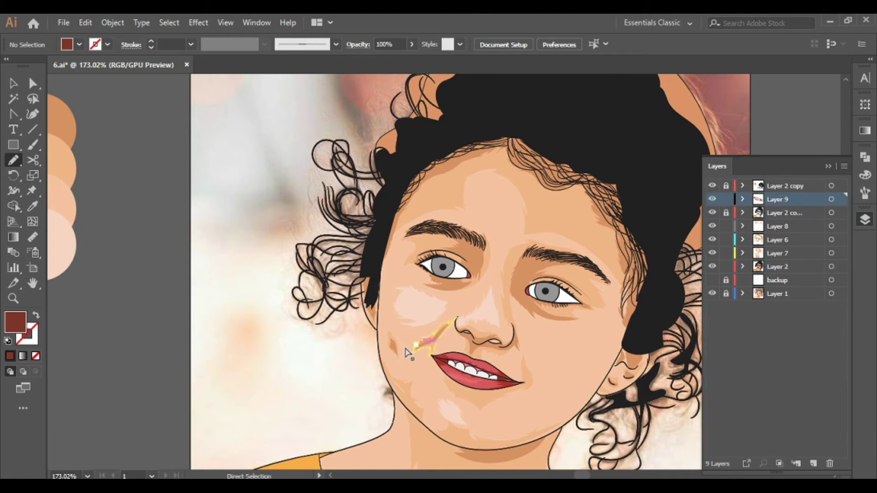
pyautogui.scroll(-5, 402, 354)
pyautogui.scroll(3, 402, 354)
pyautogui.moveTo(424, 337); pyautogui.dragTo(598, 313)
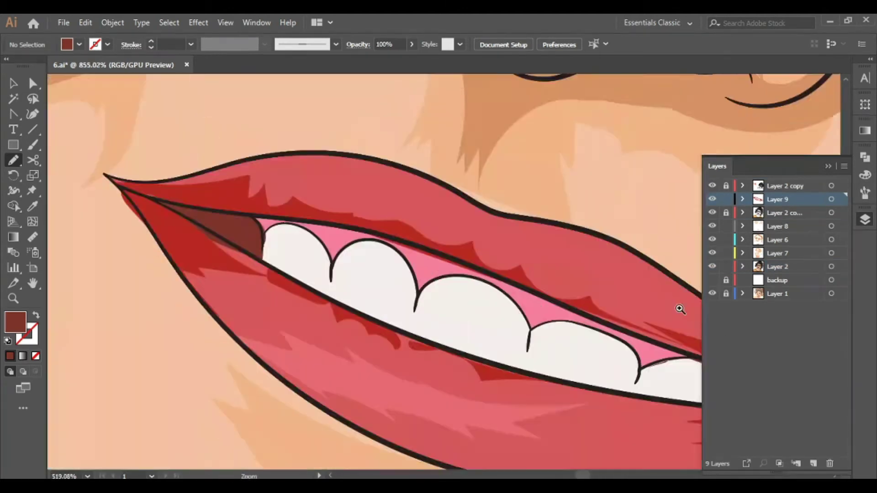
pyautogui.keyDown('alt'); pyautogui.click(713, 200); pyautogui.keyUp('alt')
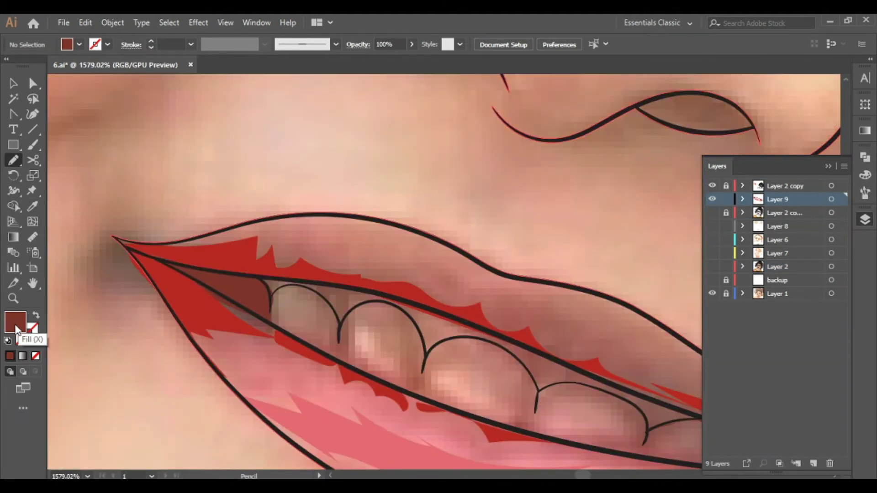
# - Set the fill to a light pinkish-grey and cover the first two teeth
pyautogui.doubleClick(15, 323)
pyautogui.click(39, 191)
pyautogui.click(335, 176)
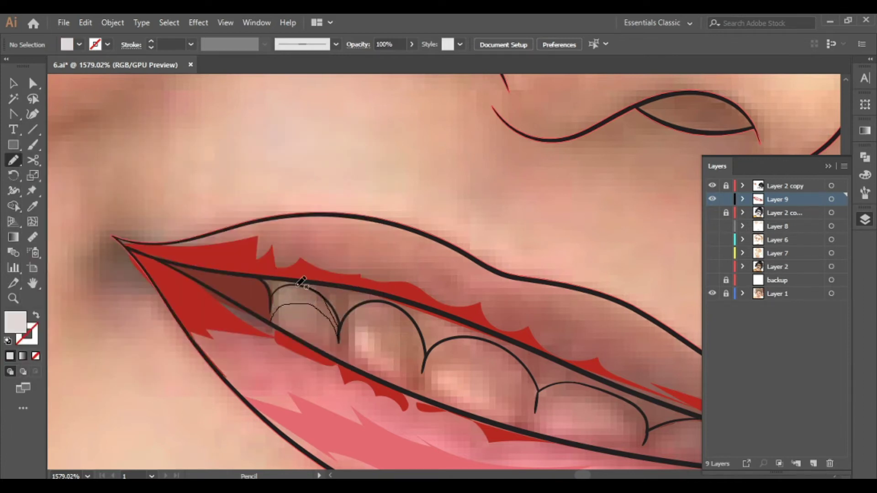
pyautogui.moveTo(301, 281); pyautogui.dragTo(269, 313)
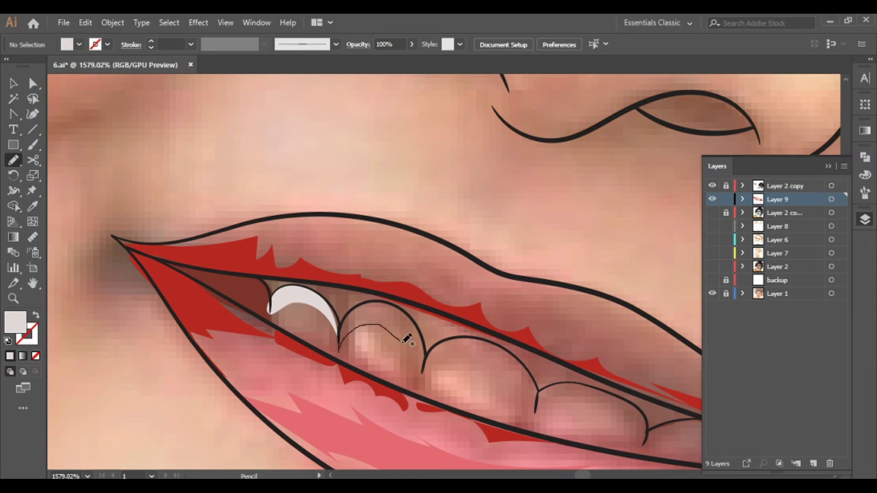
pyautogui.moveTo(409, 307)
pyautogui.mouseDown()
pyautogui.moveTo(420, 382)
pyautogui.moveTo(396, 377)
pyautogui.mouseUp()
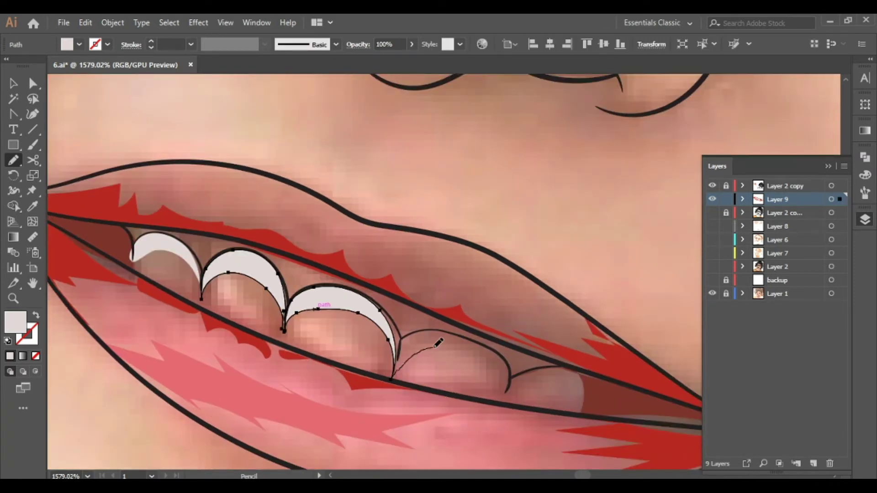
# - Cover two more teeth with light pinkish-grey Pencil shapes
pyautogui.hotkey('ctrl', 'shift', 'a')
pyautogui.scroll(-2, 403, 342)
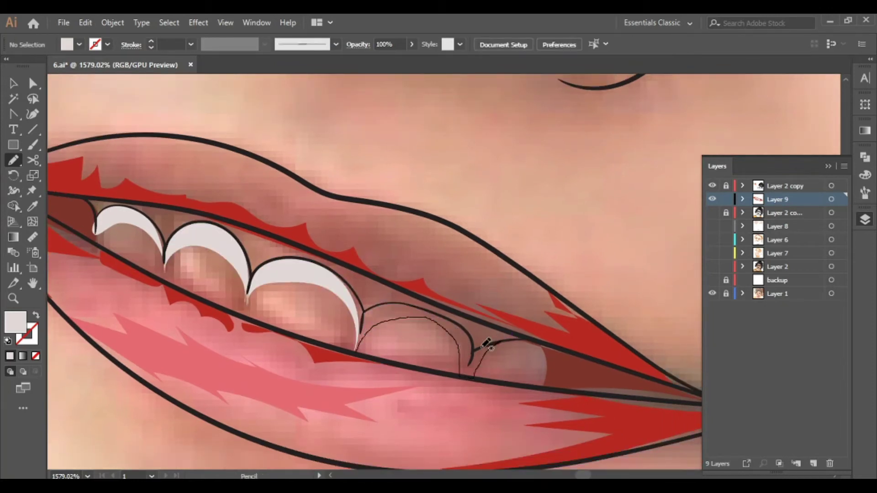
pyautogui.moveTo(364, 325); pyautogui.dragTo(361, 343)
pyautogui.keyDown('alt'); pyautogui.scroll(-5, 393, 347); pyautogui.keyUp('alt')
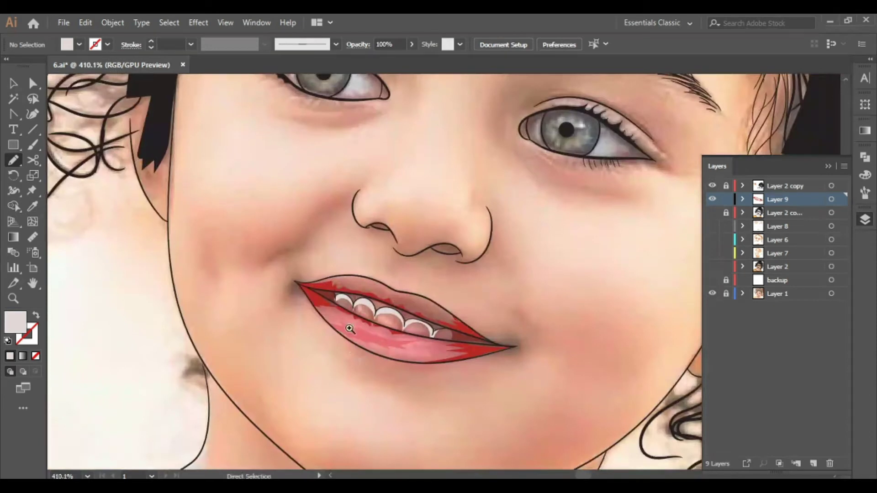
pyautogui.keyDown('alt'); pyautogui.scroll(5, 353, 329); pyautogui.keyUp('alt')
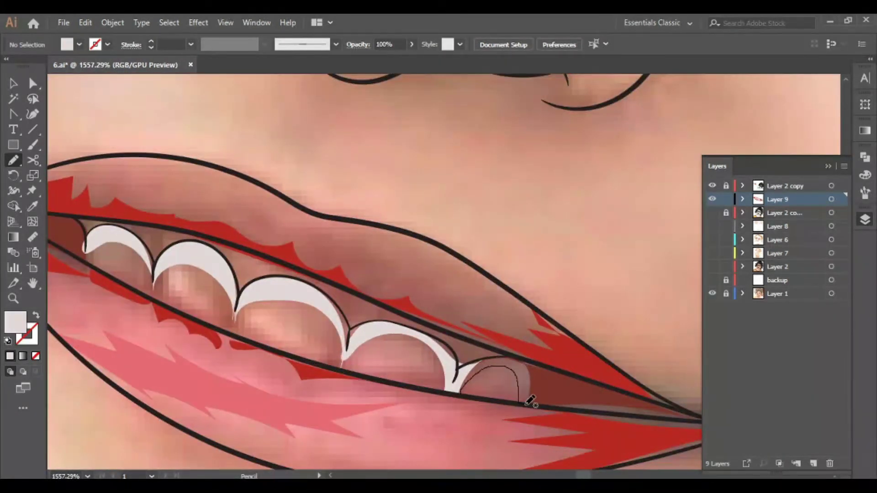
pyautogui.moveTo(476, 358); pyautogui.dragTo(478, 359)
pyautogui.hotkey('ctrl', 'shift', 'a')
pyautogui.keyDown('alt'); pyautogui.scroll(-2, 588, 301); pyautogui.keyUp('alt')
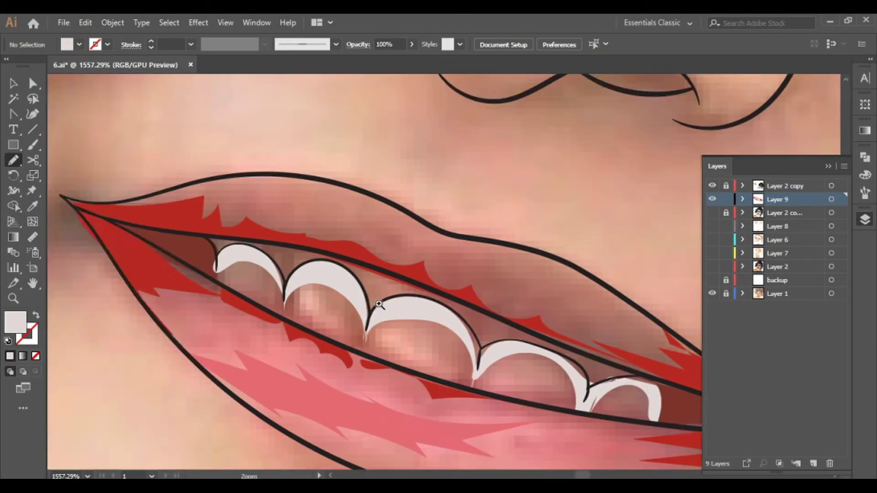
pyautogui.keyDown('alt'); pyautogui.scroll(-3, 255, 297); pyautogui.keyUp('alt')
pyautogui.keyDown('alt'); pyautogui.scroll(4, 361, 350); pyautogui.keyUp('alt')
# - Hide the skin shading layer and select three tooth shapes to edit their fill colour
pyautogui.click(712, 213)
pyautogui.keyDown('alt'); pyautogui.scroll(-2, 587, 260); pyautogui.keyUp('alt')
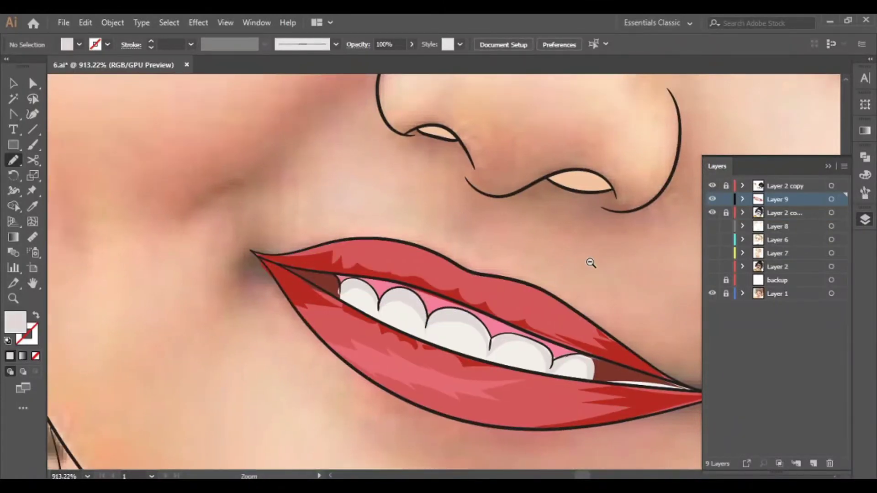
pyautogui.keyDown('alt'); pyautogui.scroll(-2, 685, 279); pyautogui.keyUp('alt')
pyautogui.keyDown('alt'); pyautogui.scroll(5, 402, 365); pyautogui.keyUp('alt')
pyautogui.keyDown('ctrl'); pyautogui.click(278, 313); pyautogui.keyUp('ctrl')
pyautogui.keyDown('ctrl'); pyautogui.keyDown('shift'); pyautogui.click(456, 379); pyautogui.keyUp('shift'); pyautogui.keyUp('ctrl')
pyautogui.keyDown('ctrl'); pyautogui.keyDown('shift'); pyautogui.click(524, 414); pyautogui.keyUp('shift'); pyautogui.keyUp('ctrl')
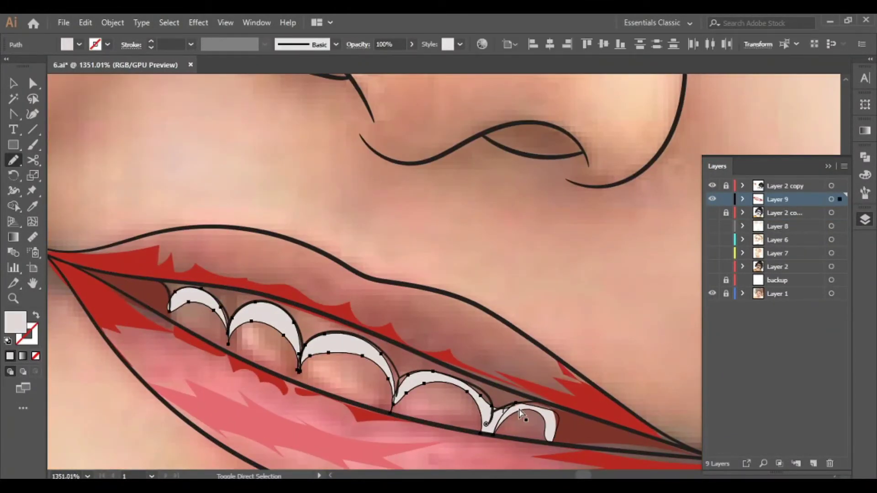
pyautogui.doubleClick(15, 322)
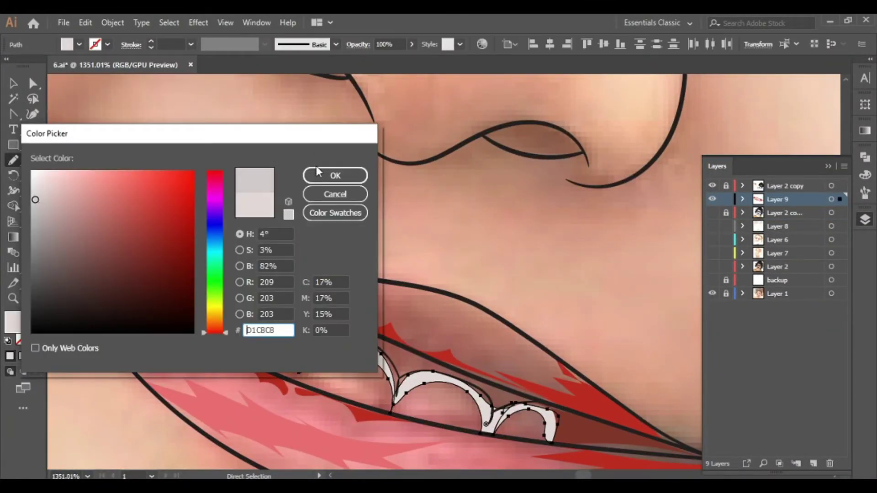
# - Apply the light colour to the selected teeth and show the skin shading layer again
pyautogui.click(319, 174)
pyautogui.hotkey('ctrl', 'shift', 'a')
pyautogui.click(712, 213)
pyautogui.keyDown('alt'); pyautogui.scroll(-2, 639, 261); pyautogui.keyUp('alt')
pyautogui.keyDown('alt'); pyautogui.scroll(-3, 639, 260); pyautogui.keyUp('alt')
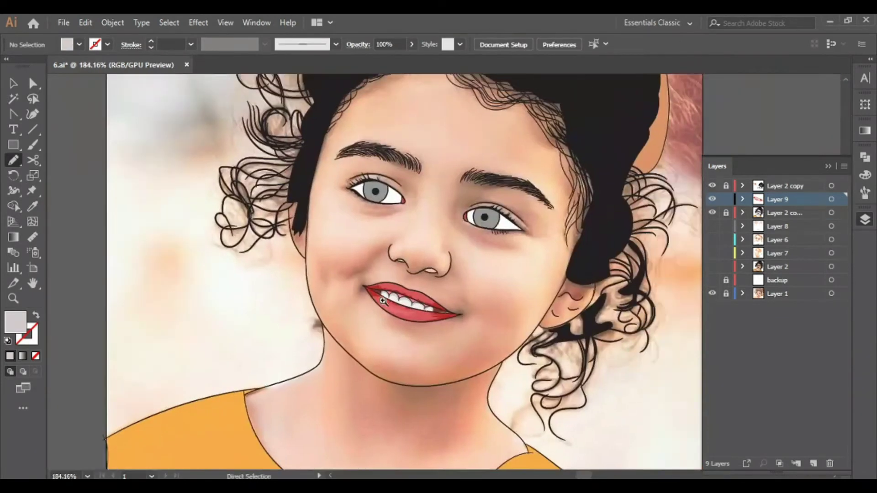
pyautogui.keyDown('alt'); pyautogui.scroll(-3, 378, 347); pyautogui.keyUp('alt')
pyautogui.keyDown('alt'); pyautogui.scroll(5, 341, 328); pyautogui.keyUp('alt')
pyautogui.keyDown('alt'); pyautogui.scroll(2, 579, 294); pyautogui.keyUp('alt')
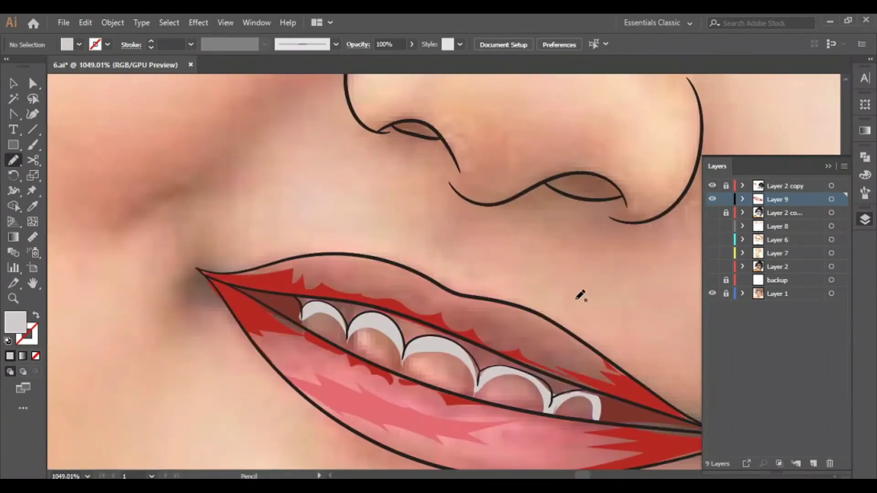
pyautogui.keyDown('alt'); pyautogui.scroll(1, 636, 441); pyautogui.keyUp('alt')
# - Give the teeth, including leftmost and rightmost, a slightly greyer fill and show the shading layer
pyautogui.keyDown('ctrl'); pyautogui.click(435, 352); pyautogui.keyUp('ctrl')
pyautogui.keyDown('ctrl'); pyautogui.keyDown('shift'); pyautogui.click(205, 276); pyautogui.keyUp('shift'); pyautogui.keyUp('ctrl')
pyautogui.keyDown('ctrl'); pyautogui.keyDown('shift'); pyautogui.click(698, 440); pyautogui.keyUp('shift'); pyautogui.keyUp('ctrl')
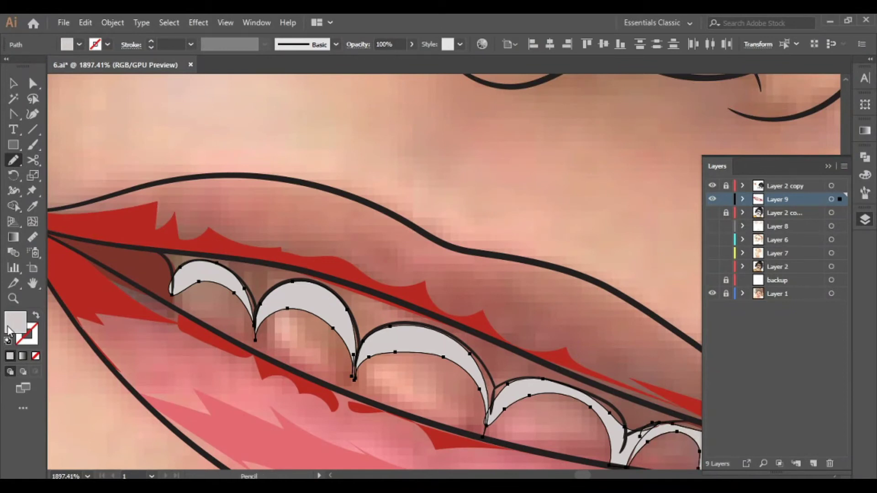
pyautogui.doubleClick(8, 331)
pyautogui.click(333, 174)
pyautogui.keyDown('alt'); pyautogui.scroll(-2, 341, 204); pyautogui.keyUp('alt')
pyautogui.keyDown('alt'); pyautogui.scroll(-1, 341, 203); pyautogui.keyUp('alt')
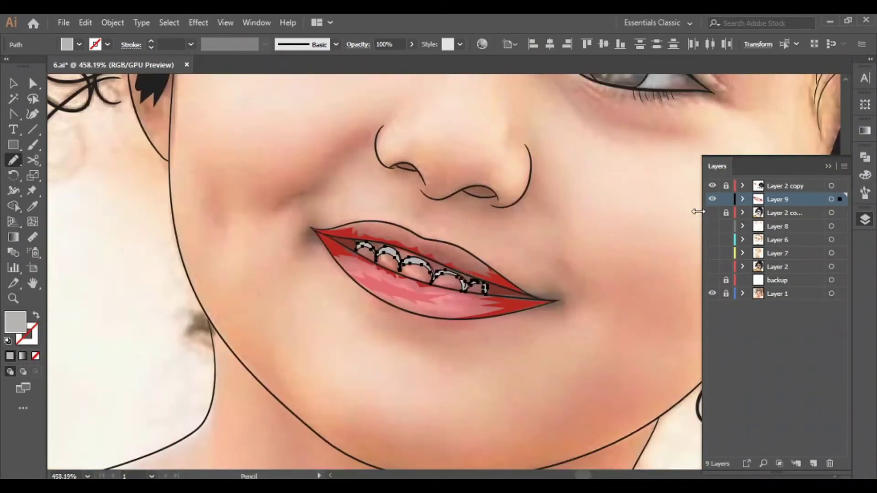
pyautogui.click(712, 213)
pyautogui.keyDown('alt'); pyautogui.scroll(-3, 539, 320); pyautogui.keyUp('alt')
pyautogui.keyDown('alt'); pyautogui.scroll(2, 539, 320); pyautogui.keyUp('alt')
pyautogui.keyDown('ctrl'); pyautogui.click(497, 259); pyautogui.keyUp('ctrl')
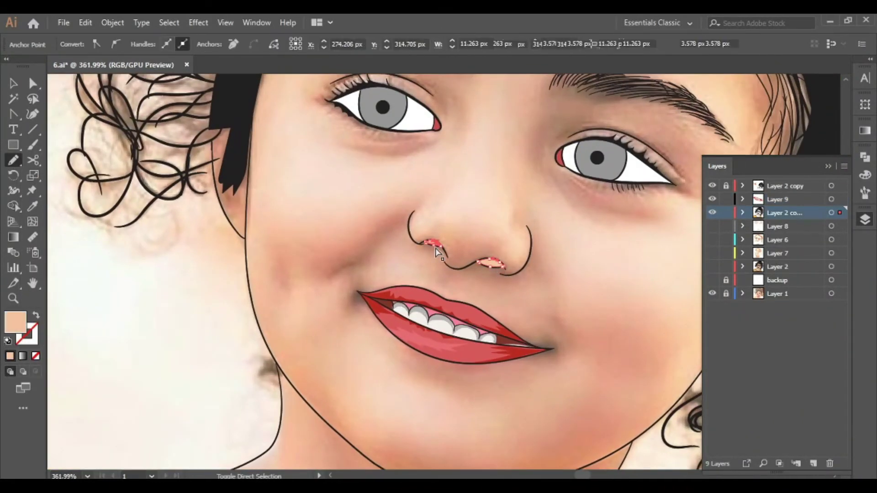
pyautogui.doubleClick(15, 323)
pyautogui.write('000000')
pyautogui.click(334, 174)
pyautogui.keyDown('ctrl'); pyautogui.click(611, 260); pyautogui.keyUp('ctrl')
pyautogui.keyDown('alt'); pyautogui.scroll(-3, 611, 260); pyautogui.keyUp('alt')
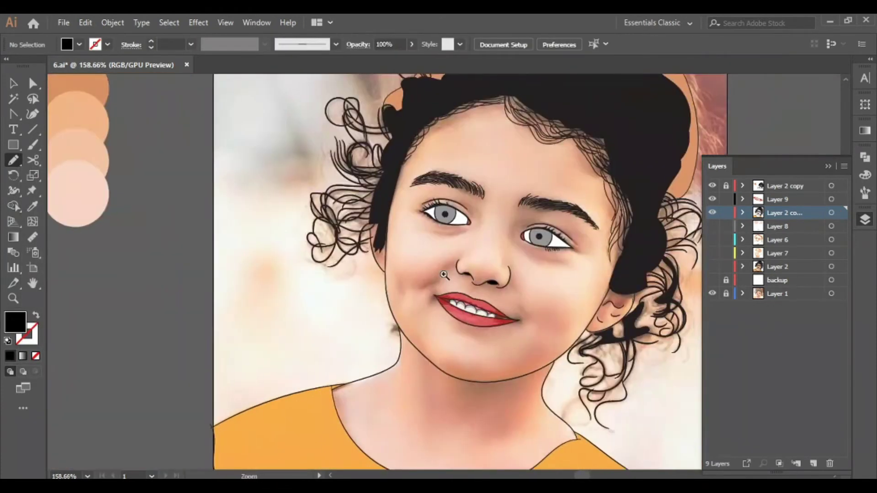
pyautogui.keyDown('alt'); pyautogui.scroll(-1, 611, 260); pyautogui.keyUp('alt')
pyautogui.moveTo(712, 226); pyautogui.dragTo(712, 266)
pyautogui.keyDown('alt'); pyautogui.scroll(-1, 434, 409); pyautogui.keyUp('alt')
pyautogui.keyDown('alt'); pyautogui.scroll(-1, 439, 292); pyautogui.keyUp('alt')
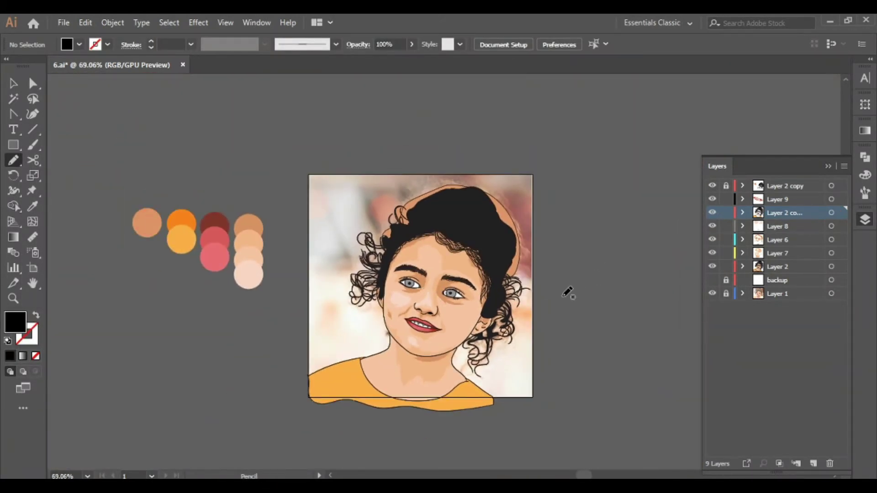
pyautogui.keyDown('alt'); pyautogui.scroll(4, 430, 332); pyautogui.keyUp('alt')
pyautogui.keyDown('alt'); pyautogui.scroll(4, 650, 270); pyautogui.keyUp('alt')
pyautogui.keyDown('ctrl'); pyautogui.click(429, 214); pyautogui.keyUp('ctrl')
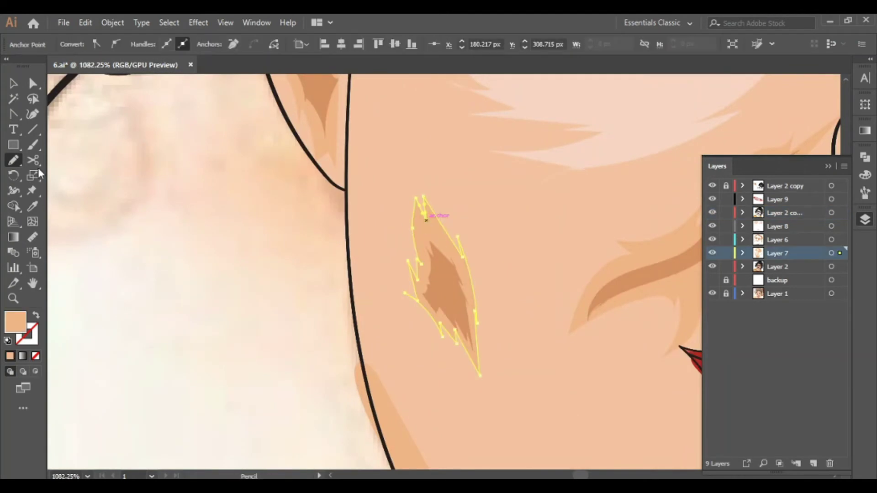
pyautogui.moveTo(478, 376); pyautogui.dragTo(509, 411)
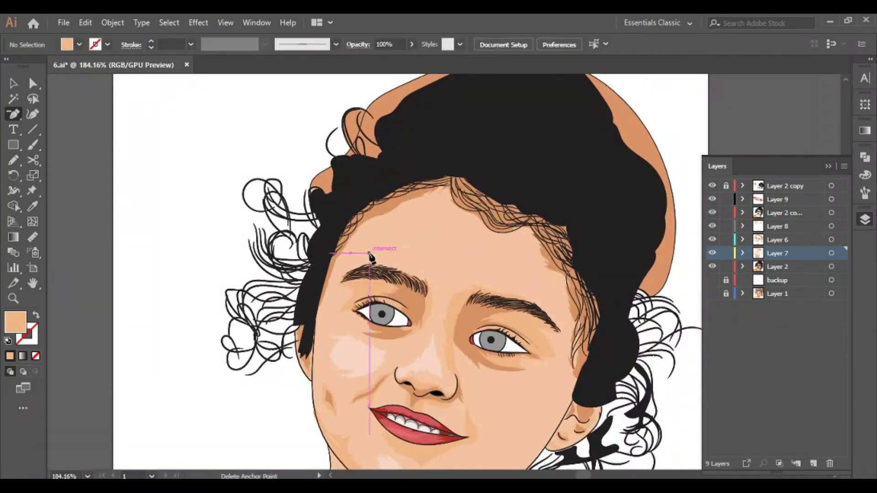
pyautogui.keyDown('alt'); pyautogui.scroll(3, 584, 294); pyautogui.keyUp('alt')
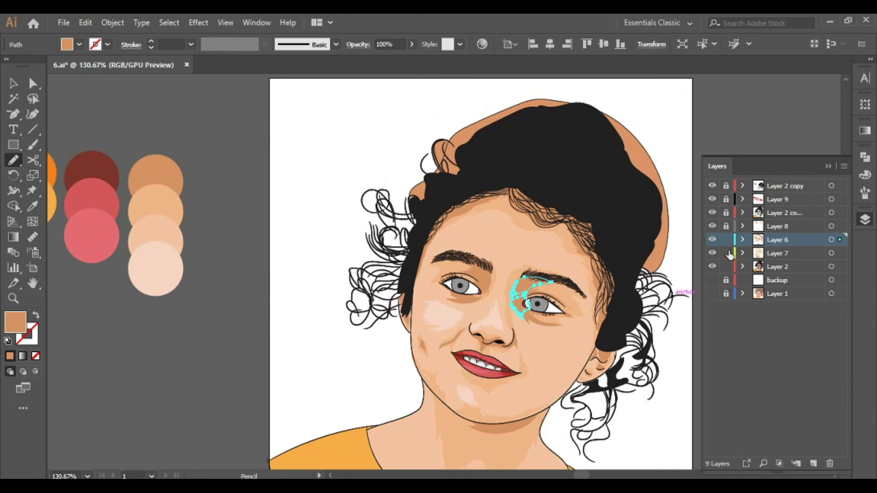
# - Lock Layers 7 and 2, then recolour the Layer 6 face shapes to brightness 89, saturation 55
pyautogui.moveTo(727, 254); pyautogui.dragTo(727, 266)
pyautogui.hotkey('ctrl', 'shift', 'a')
pyautogui.moveTo(333, 120); pyautogui.dragTo(675, 442)
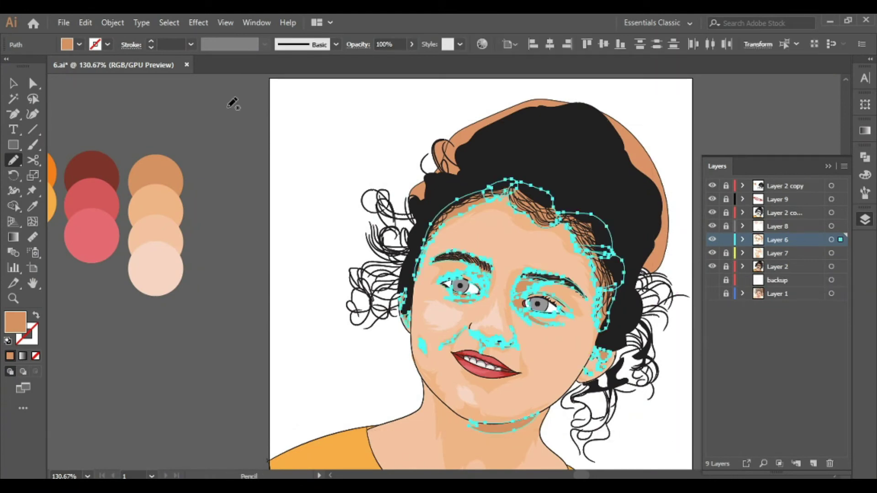
pyautogui.click(85, 23)
pyautogui.click(343, 246)
pyautogui.moveTo(702, 107)
pyautogui.mouseDown()
pyautogui.moveTo(171, 120)
pyautogui.moveTo(147, 112)
pyautogui.mouseUp()
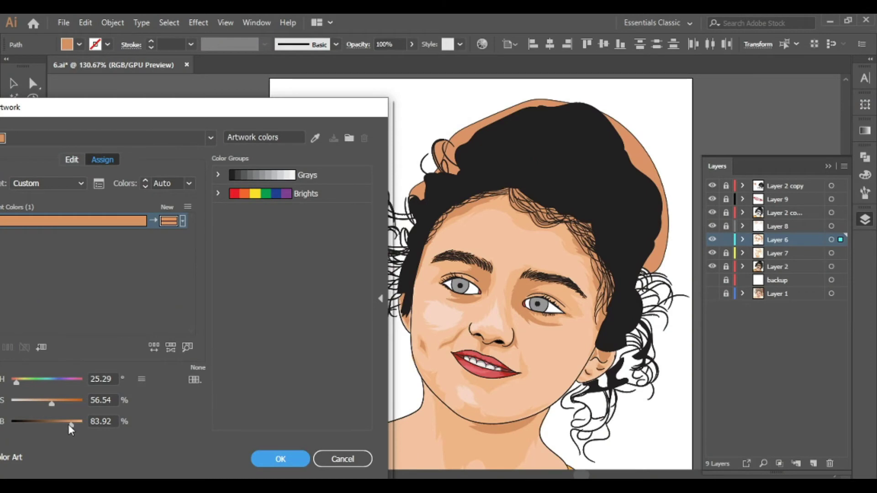
pyautogui.moveTo(69, 425); pyautogui.dragTo(72, 426)
pyautogui.click(50, 404)
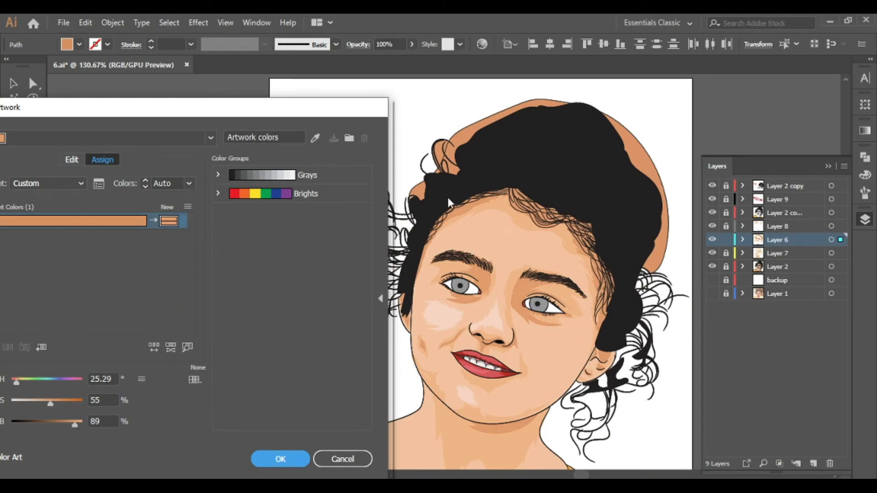
pyautogui.press('Return')
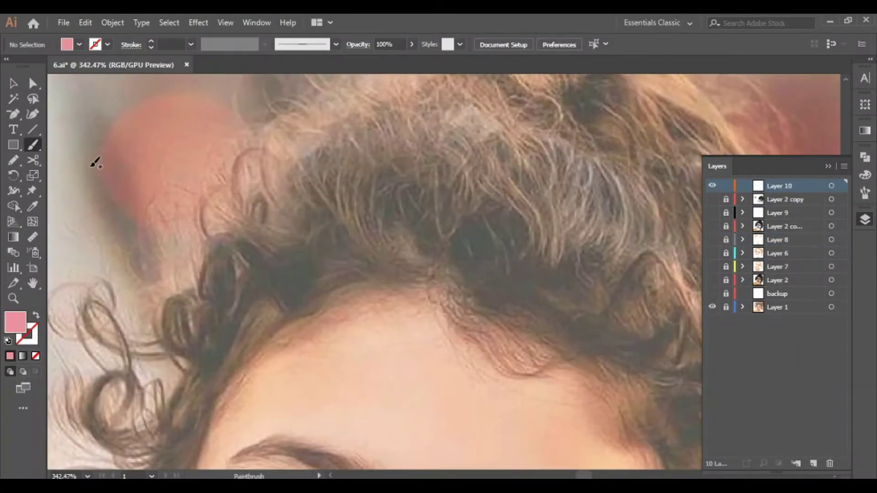
# - Sample the brown hair colour from the photo and swap it onto the stroke
pyautogui.press('i')
pyautogui.scroll(3, 358, 215)
pyautogui.click(382, 206)
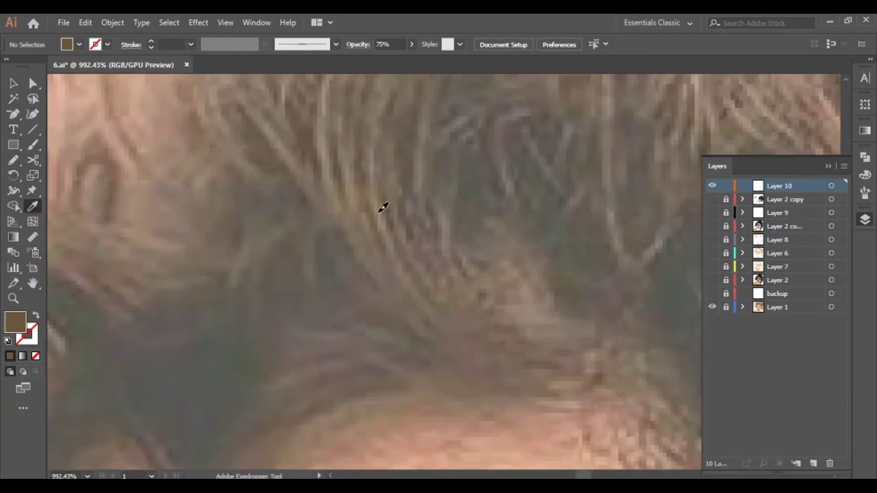
pyautogui.scroll(-3, 331, 262)
pyautogui.scroll(3, 539, 238)
pyautogui.click(539, 238)
pyautogui.scroll(-5, 540, 238)
pyautogui.hotkey('shift', 'x')
# - Give the stroke a black–brown–black gradient, with the brown stop sampled from the hair
pyautogui.press('n')
pyautogui.press('x')
pyautogui.press('.')
pyautogui.click(9, 356)
pyautogui.click(826, 229)
pyautogui.click(716, 254)
pyautogui.click(347, 241)
pyautogui.click(762, 231)
pyautogui.doubleClick(714, 230)
pyautogui.click(686, 279)
pyautogui.click(767, 230)
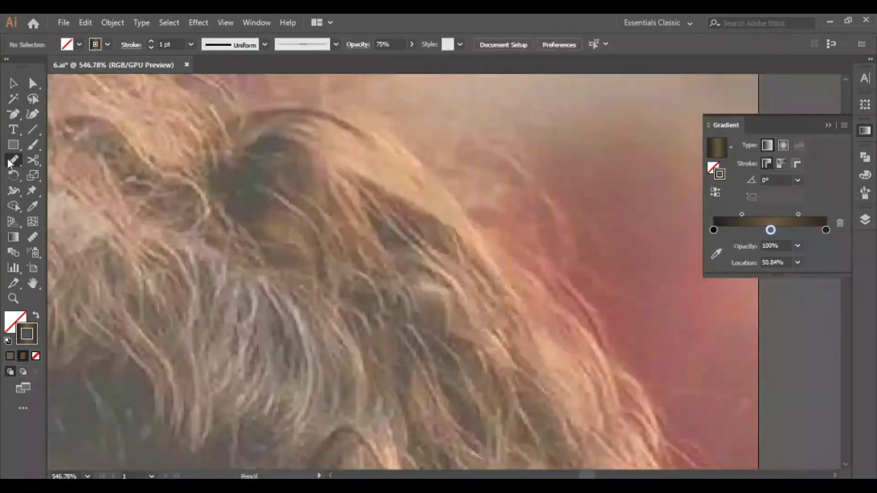
pyautogui.click(191, 44)
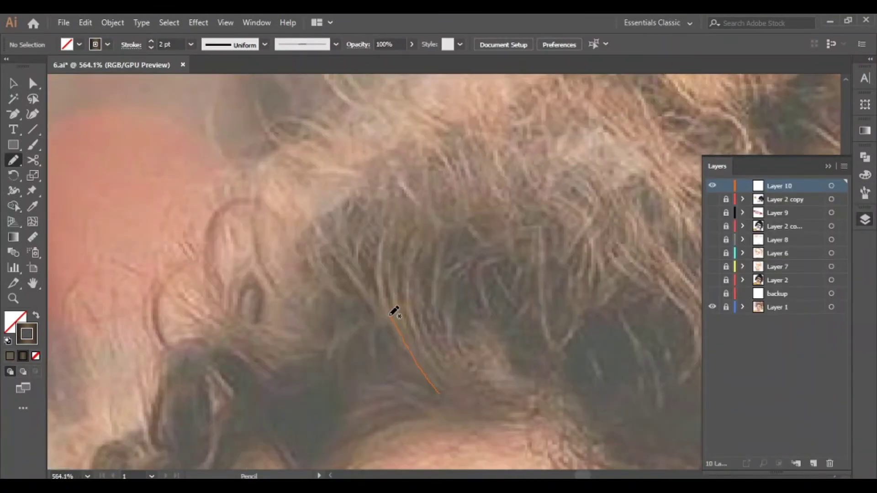
# - Draw the first three gradient strands over the curls and thin the stroke to 0.75 pt
pyautogui.moveTo(394, 312); pyautogui.dragTo(385, 225)
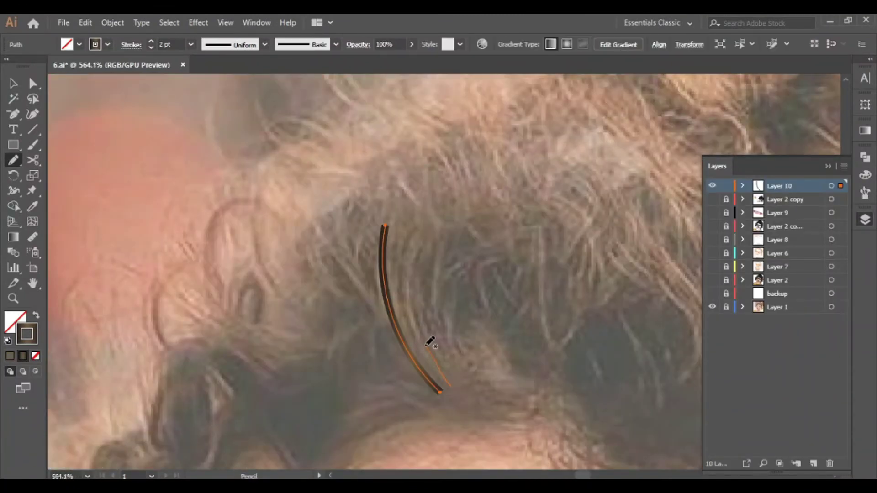
pyautogui.moveTo(451, 386); pyautogui.dragTo(424, 245)
pyautogui.click(866, 130)
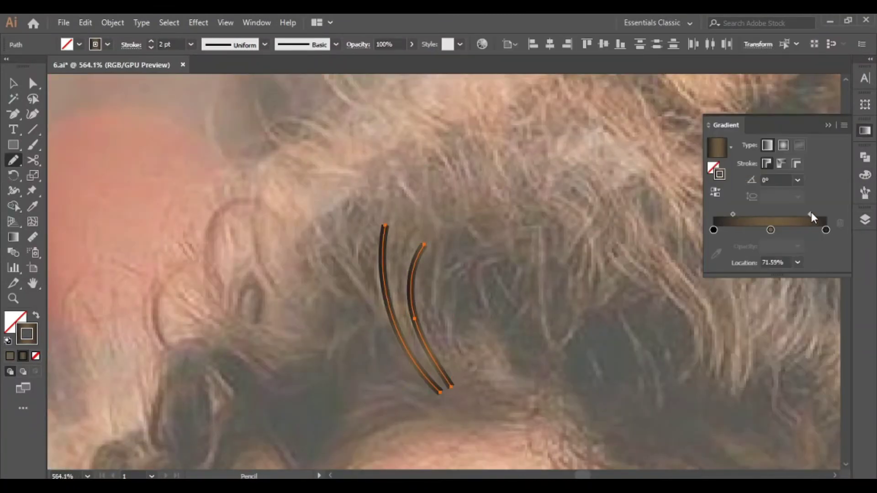
pyautogui.moveTo(455, 362); pyautogui.dragTo(443, 246)
pyautogui.click(191, 45)
pyautogui.click(212, 86)
# - Trace curving strands following the curls across the top of the head
pyautogui.moveTo(439, 388); pyautogui.dragTo(402, 247)
pyautogui.moveTo(405, 372); pyautogui.dragTo(377, 260)
pyautogui.moveTo(533, 205)
pyautogui.mouseDown()
pyautogui.moveTo(534, 327)
pyautogui.moveTo(439, 187)
pyautogui.mouseUp()
pyautogui.moveTo(505, 294); pyautogui.dragTo(432, 164)
pyautogui.moveTo(604, 379); pyautogui.dragTo(526, 209)
pyautogui.hscroll(5, 530, 275)
pyautogui.moveTo(506, 377); pyautogui.dragTo(428, 196)
pyautogui.moveTo(527, 375); pyautogui.dragTo(477, 180)
pyautogui.moveTo(541, 299); pyautogui.dragTo(496, 181)
pyautogui.moveTo(480, 295); pyautogui.dragTo(361, 170)
pyautogui.moveTo(462, 270); pyautogui.dragTo(349, 156)
pyautogui.hscroll(2, 480, 214)
pyautogui.moveTo(516, 361); pyautogui.dragTo(570, 236)
pyautogui.moveTo(488, 295); pyautogui.dragTo(454, 210)
# - Add arcing strands over the right-side curls
pyautogui.moveTo(528, 277); pyautogui.dragTo(546, 320)
pyautogui.moveTo(525, 393); pyautogui.dragTo(599, 275)
pyautogui.scroll(-2, 571, 320)
pyautogui.moveTo(529, 364); pyautogui.dragTo(583, 201)
pyautogui.hscroll(3, 522, 302)
pyautogui.moveTo(507, 322); pyautogui.dragTo(471, 176)
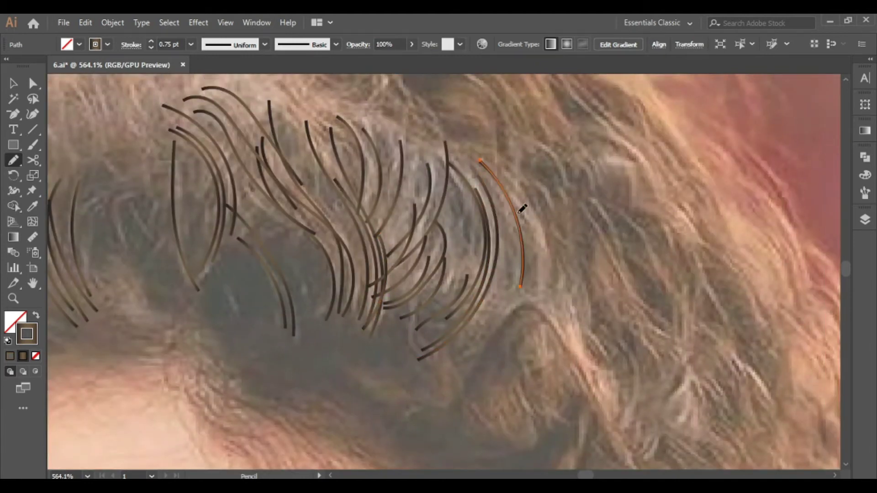
pyautogui.moveTo(525, 285); pyautogui.dragTo(482, 162)
pyautogui.hscroll(-5, 555, 329)
pyautogui.scroll(1, 474, 323)
pyautogui.moveTo(473, 323); pyautogui.dragTo(348, 315)
pyautogui.scroll(-2, 464, 336)
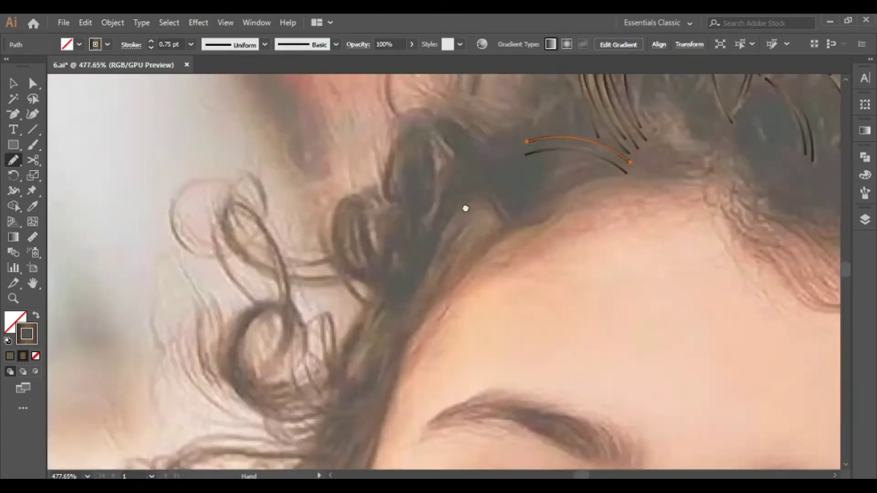
pyautogui.scroll(-2, 464, 208)
pyautogui.scroll(4, 518, 354)
# - Draw short strands along the hairline
pyautogui.moveTo(513, 239); pyautogui.dragTo(504, 199)
pyautogui.moveTo(464, 291); pyautogui.dragTo(457, 233)
pyautogui.scroll(3, 457, 274)
pyautogui.moveTo(546, 274); pyautogui.dragTo(506, 154)
pyautogui.moveTo(378, 178); pyautogui.dragTo(483, 303)
pyautogui.moveTo(421, 241); pyautogui.dragTo(383, 359)
pyautogui.scroll(-3, 377, 350)
# - Draw strands over the left curls
pyautogui.moveTo(372, 191); pyautogui.dragTo(405, 329)
pyautogui.moveTo(258, 311); pyautogui.dragTo(292, 348)
pyautogui.moveTo(258, 292); pyautogui.dragTo(373, 359)
pyautogui.moveTo(298, 273); pyautogui.dragTo(406, 330)
pyautogui.moveTo(372, 203); pyautogui.dragTo(411, 281)
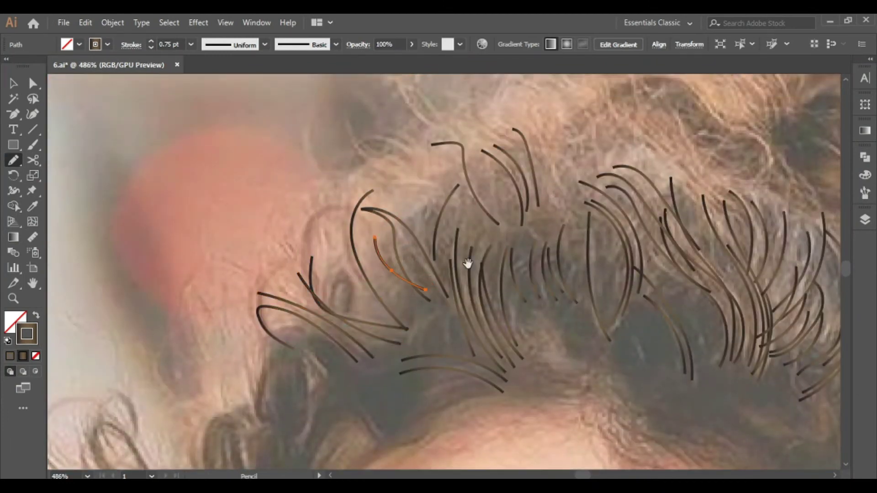
pyautogui.scroll(-2, 466, 260)
pyautogui.scroll(-1, 554, 318)
pyautogui.scroll(2, 520, 190)
# - Add strands over the dark curl and the upper curls
pyautogui.moveTo(505, 178); pyautogui.dragTo(617, 316)
pyautogui.moveTo(560, 167); pyautogui.dragTo(625, 290)
pyautogui.scroll(-2, 628, 265)
pyautogui.moveTo(566, 377); pyautogui.dragTo(402, 311)
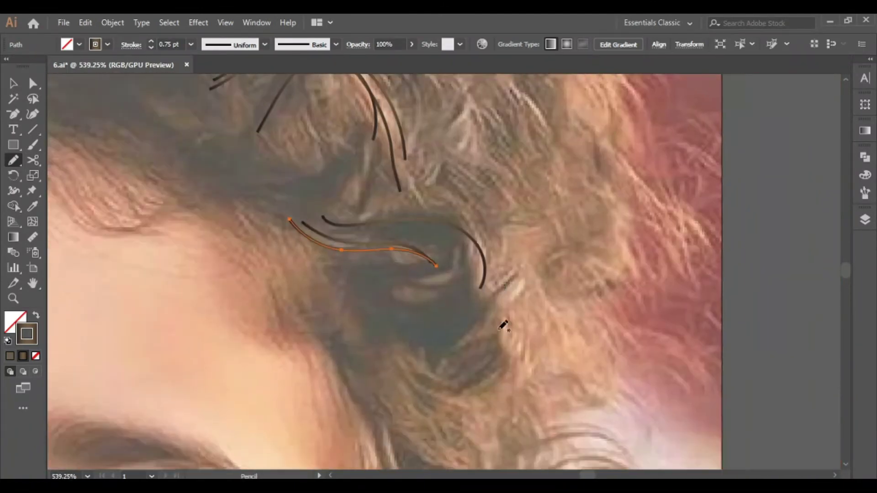
pyautogui.scroll(2, 411, 274)
pyautogui.moveTo(460, 386); pyautogui.dragTo(413, 265)
pyautogui.scroll(3, 396, 266)
pyautogui.moveTo(375, 295); pyautogui.dragTo(341, 228)
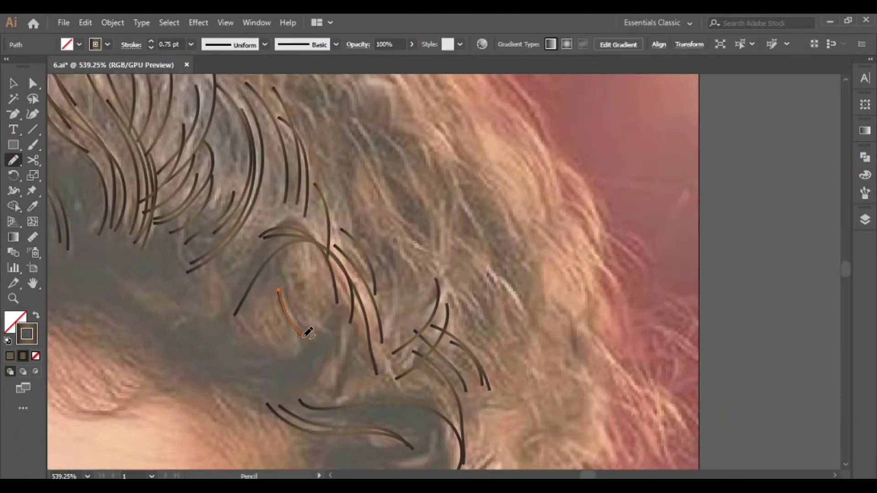
pyautogui.scroll(5, 359, 304)
pyautogui.hscroll(-3, 376, 327)
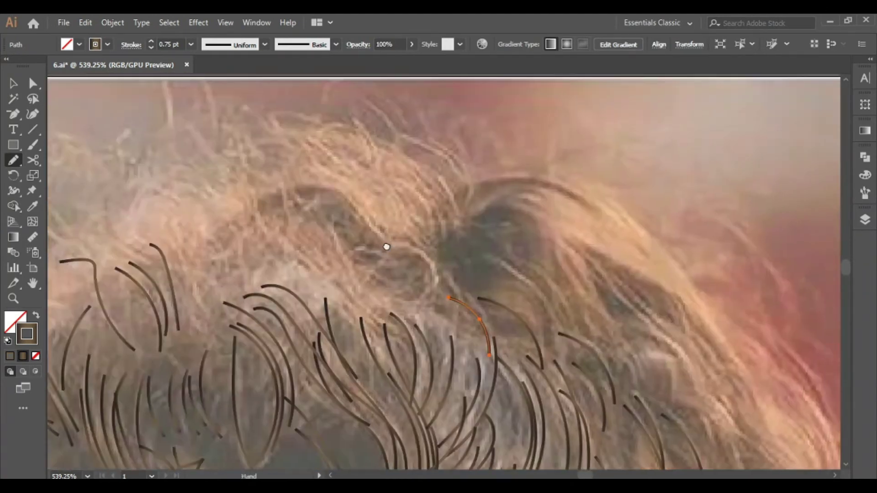
pyautogui.scroll(-3, 387, 247)
pyautogui.hscroll(3, 455, 254)
pyautogui.moveTo(428, 113); pyautogui.dragTo(505, 219)
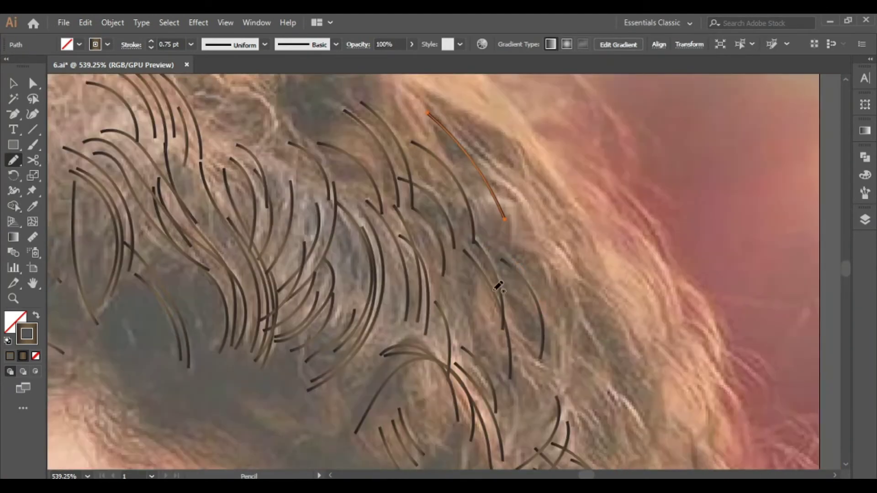
pyautogui.scroll(3, 498, 287)
pyautogui.scroll(-5, 498, 286)
pyautogui.scroll(5, 366, 275)
# - Draw arcing strands near the crown and on the left side of the hair
pyautogui.moveTo(558, 324); pyautogui.dragTo(363, 260)
pyautogui.moveTo(503, 300); pyautogui.dragTo(349, 297)
pyautogui.moveTo(299, 326); pyautogui.dragTo(147, 275)
pyautogui.moveTo(273, 337); pyautogui.dragTo(164, 282)
pyautogui.scroll(-3, 555, 286)
pyautogui.scroll(-3, 530, 294)
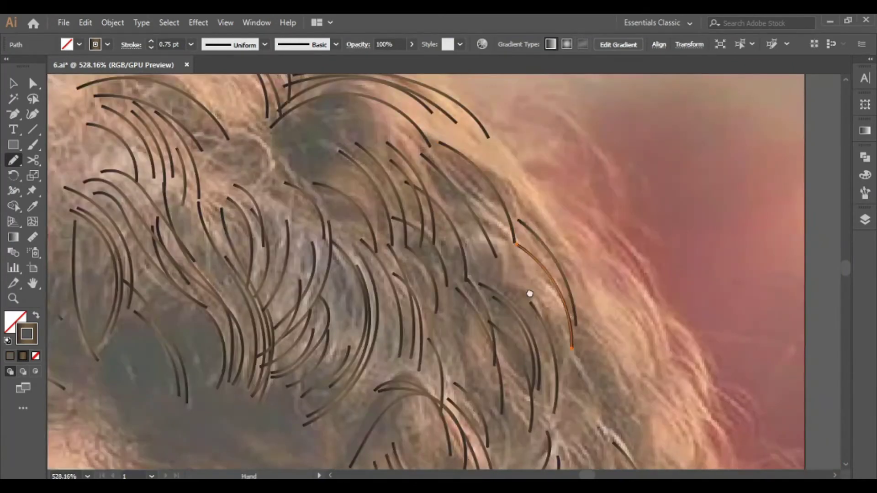
pyautogui.scroll(-3, 584, 245)
# - Add strands over the curls, a curl beside the eye, and long strands across the side curls
pyautogui.moveTo(547, 323); pyautogui.dragTo(580, 422)
pyautogui.moveTo(509, 258); pyautogui.dragTo(527, 355)
pyautogui.scroll(-3, 416, 359)
pyautogui.scroll(4, 373, 376)
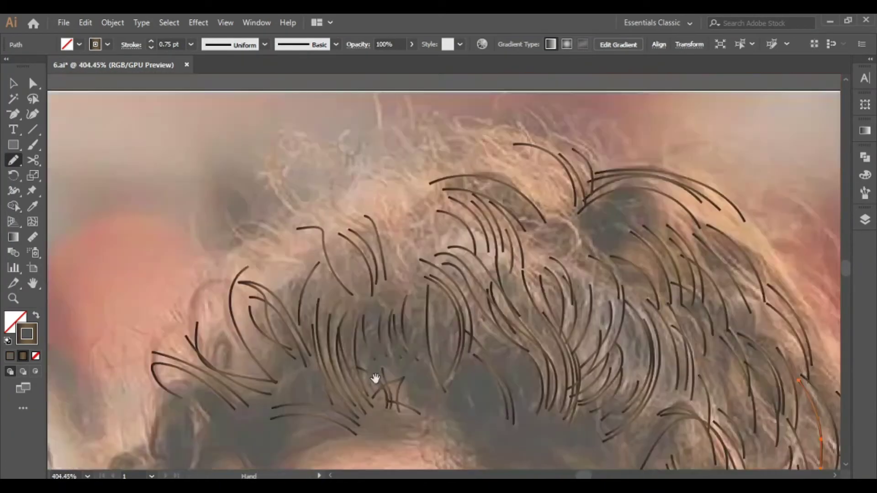
pyautogui.scroll(-4, 421, 296)
pyautogui.scroll(5, 415, 287)
pyautogui.moveTo(415, 287)
pyautogui.mouseDown()
pyautogui.moveTo(340, 342)
pyautogui.moveTo(358, 401)
pyautogui.mouseUp()
pyautogui.scroll(3, 441, 278)
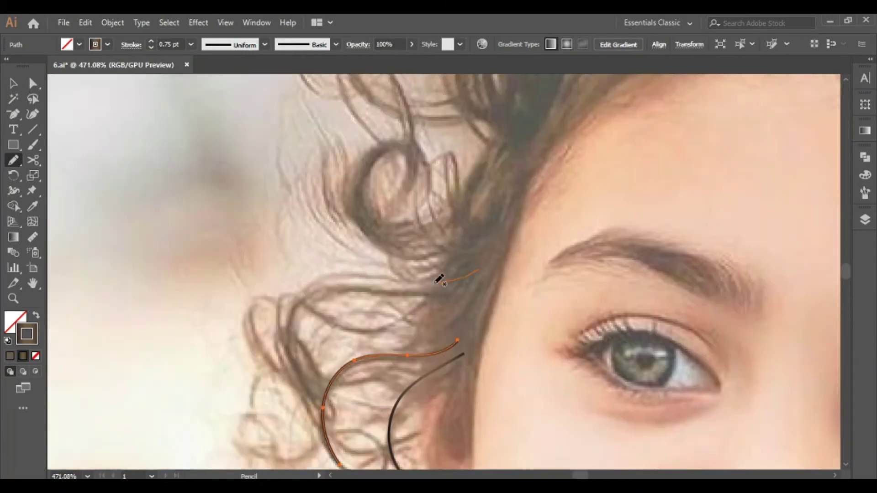
pyautogui.scroll(3, 376, 231)
pyautogui.scroll(3, 503, 237)
pyautogui.moveTo(660, 226); pyautogui.dragTo(491, 315)
pyautogui.moveTo(556, 234); pyautogui.dragTo(462, 228)
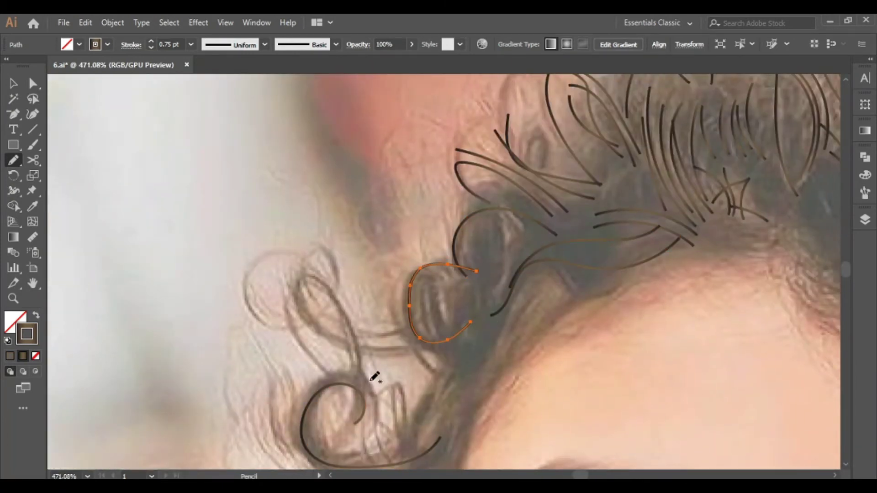
pyautogui.scroll(-5, 427, 294)
# - Deselect the finished strand and draw strands along the temple curl and across the side curl
pyautogui.scroll(6, 392, 377)
pyautogui.press('F7')
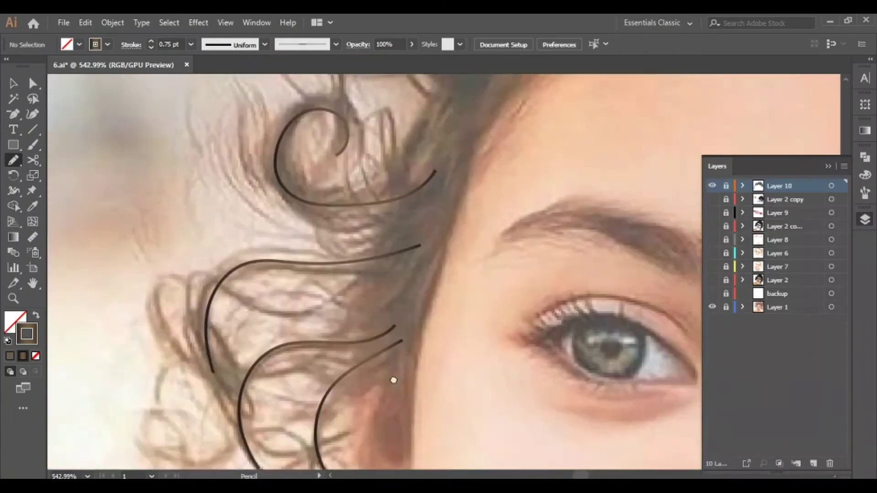
pyautogui.moveTo(317, 347); pyautogui.dragTo(457, 215)
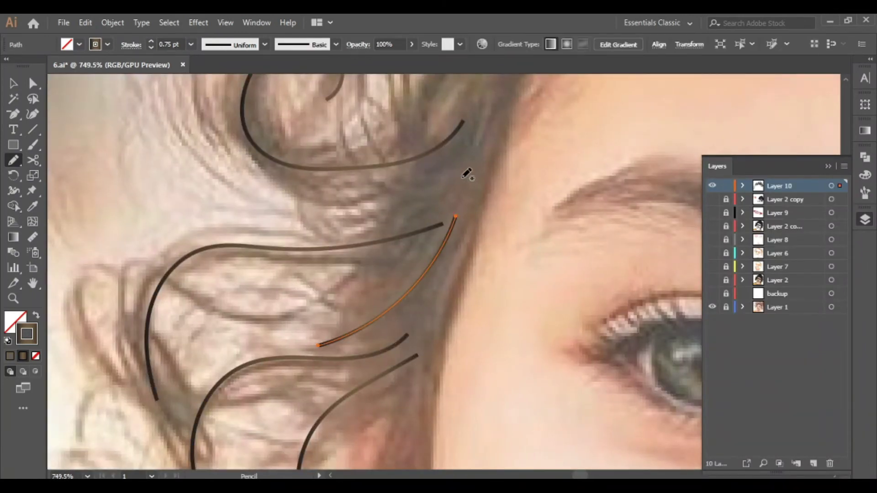
pyautogui.scroll(2, 421, 194)
pyautogui.scroll(-1, 363, 242)
pyautogui.scroll(-2, 364, 242)
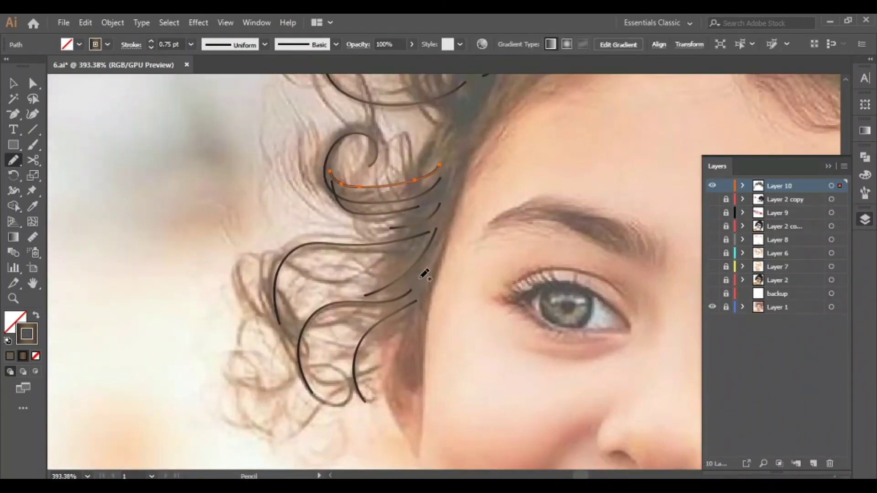
pyautogui.moveTo(291, 336); pyautogui.dragTo(411, 348)
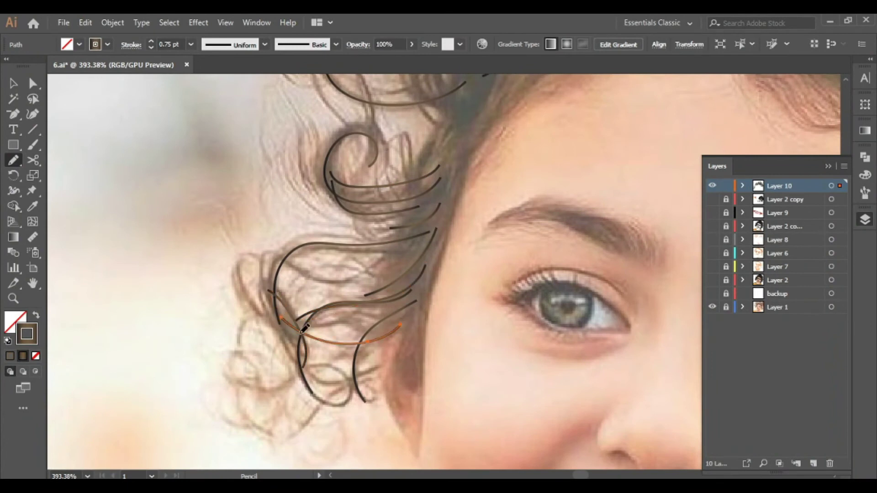
pyautogui.scroll(3, 383, 316)
# - Draw more strands down the side curls and over the left curls
pyautogui.moveTo(480, 205); pyautogui.dragTo(375, 316)
pyautogui.moveTo(421, 220)
pyautogui.mouseDown()
pyautogui.moveTo(394, 267)
pyautogui.moveTo(368, 384)
pyautogui.mouseUp()
pyautogui.moveTo(388, 339); pyautogui.dragTo(366, 274)
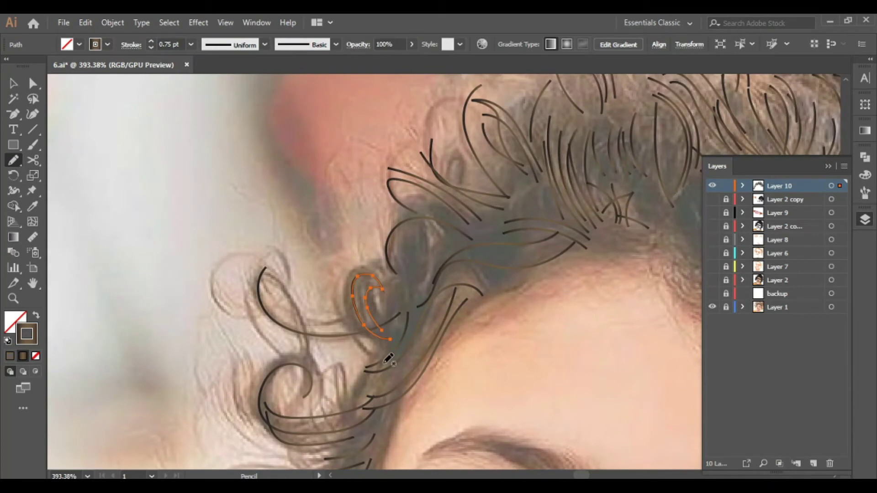
pyautogui.moveTo(306, 368); pyautogui.dragTo(234, 296)
pyautogui.scroll(2, 467, 336)
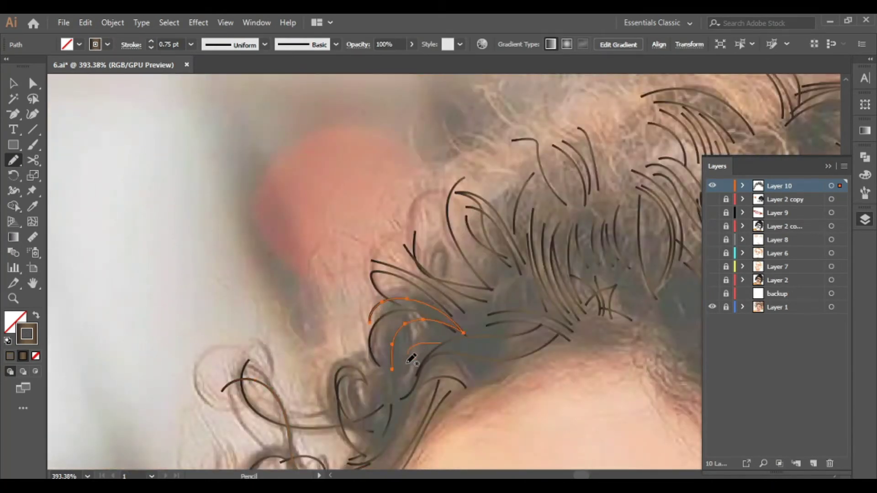
pyautogui.scroll(3, 411, 359)
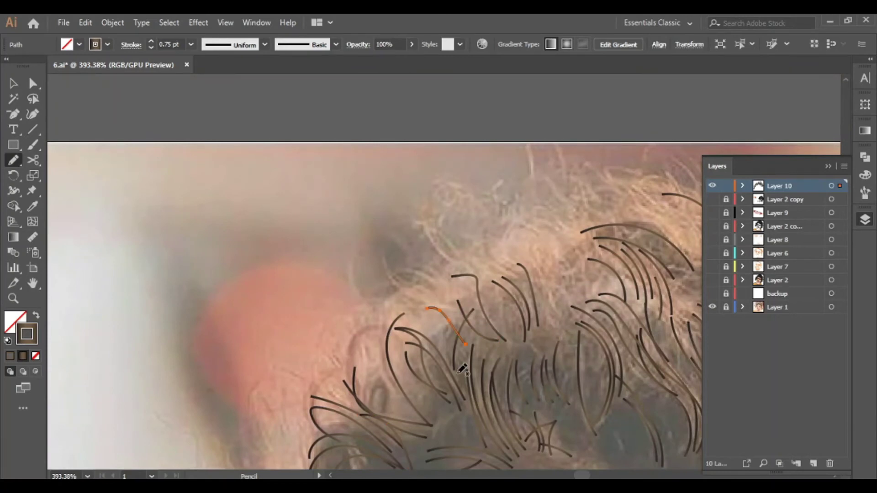
pyautogui.scroll(1, 522, 355)
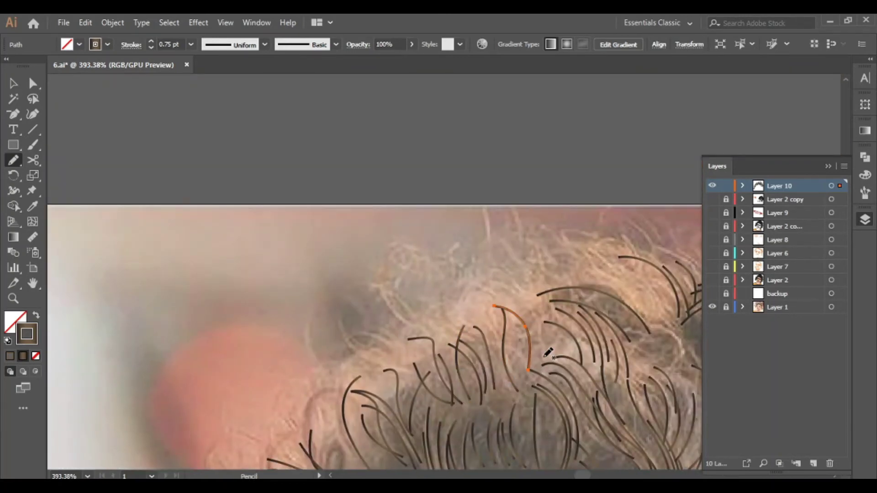
pyautogui.scroll(-3, 501, 420)
pyautogui.scroll(-3, 426, 329)
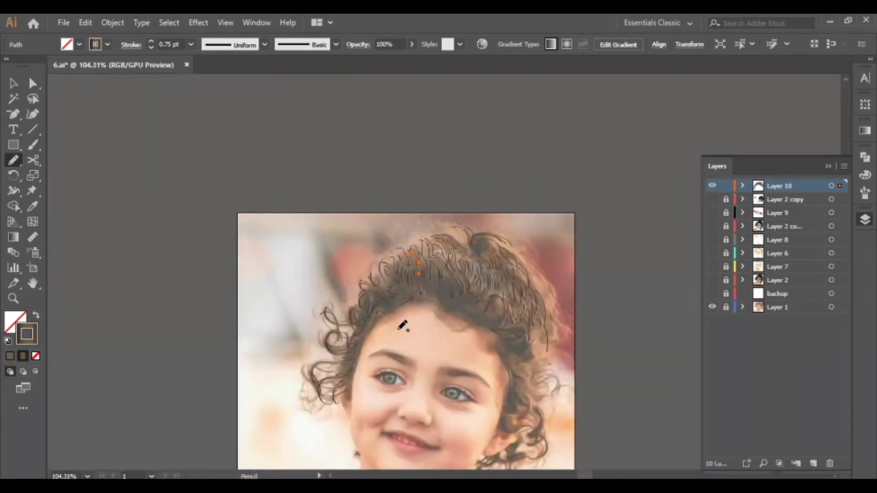
pyautogui.scroll(3, 402, 325)
pyautogui.scroll(2, 355, 257)
# - Undo the stray strand and trace dark Pencil strands across the upper curls
pyautogui.hotkey('ctrl', 'z')
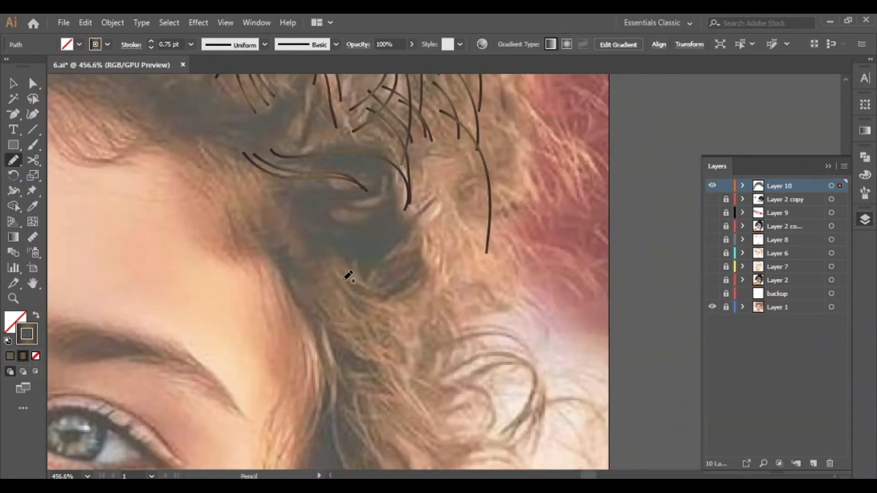
pyautogui.moveTo(326, 263); pyautogui.dragTo(420, 372)
pyautogui.moveTo(313, 299)
pyautogui.mouseDown()
pyautogui.moveTo(402, 352)
pyautogui.moveTo(418, 324)
pyautogui.mouseUp()
pyautogui.moveTo(324, 256); pyautogui.dragTo(345, 407)
pyautogui.moveTo(349, 288); pyautogui.dragTo(375, 379)
pyautogui.moveTo(375, 242); pyautogui.dragTo(280, 173)
pyautogui.scroll(3, 297, 167)
pyautogui.scroll(2, 319, 229)
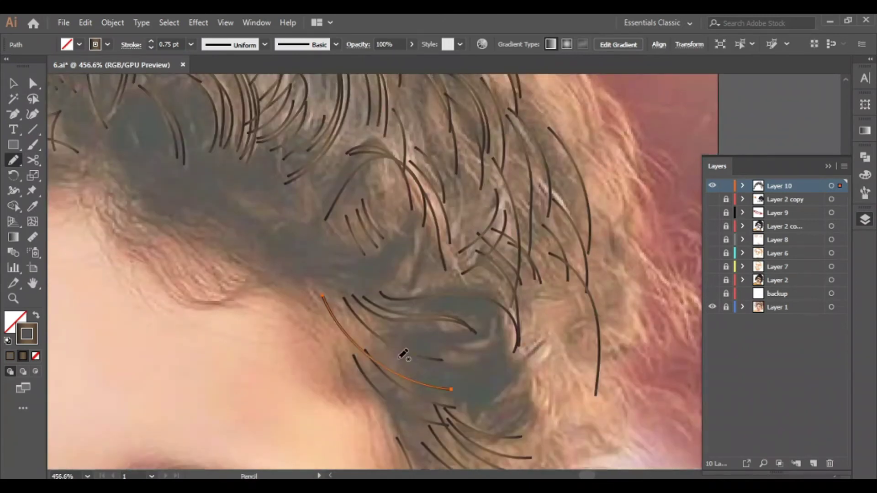
pyautogui.hscroll(-4, 329, 262)
pyautogui.moveTo(329, 261); pyautogui.dragTo(352, 269)
pyautogui.moveTo(247, 289); pyautogui.dragTo(402, 355)
pyautogui.moveTo(224, 254); pyautogui.dragTo(372, 342)
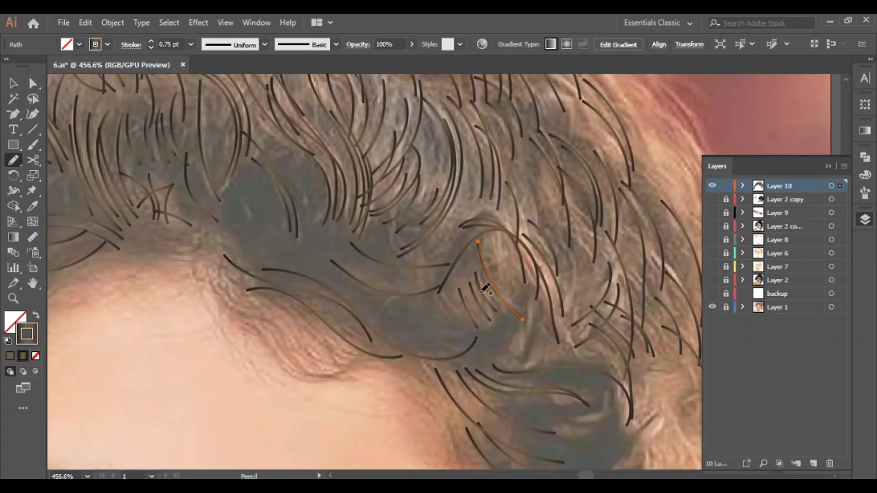
# - Trace dark strands from the side curls toward the temple and eye
pyautogui.scroll(-2, 485, 289)
pyautogui.hscroll(3, 476, 303)
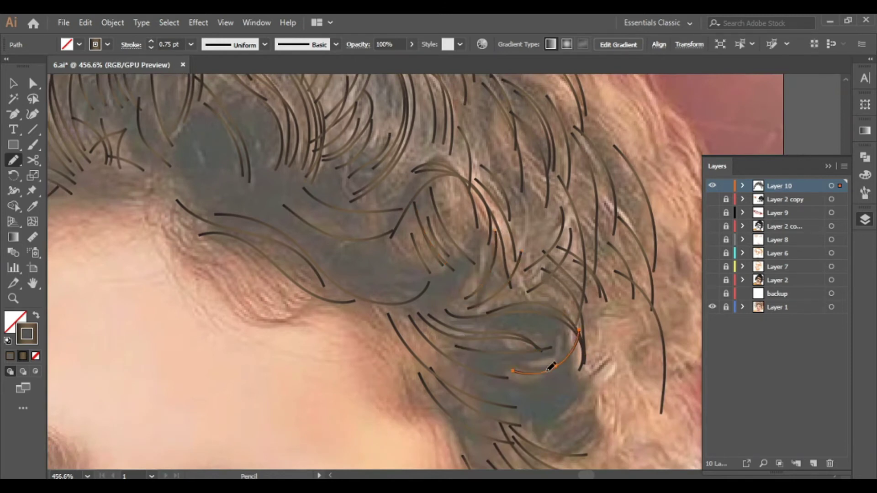
pyautogui.scroll(-4, 530, 356)
pyautogui.hscroll(2, 506, 341)
pyautogui.scroll(-5, 524, 354)
pyautogui.moveTo(516, 322); pyautogui.dragTo(631, 315)
pyautogui.moveTo(562, 384); pyautogui.dragTo(626, 315)
pyautogui.scroll(-3, 637, 333)
pyautogui.hscroll(5, 637, 333)
pyautogui.moveTo(480, 351)
pyautogui.mouseDown()
pyautogui.moveTo(593, 293)
pyautogui.moveTo(626, 341)
pyautogui.mouseUp()
pyautogui.moveTo(381, 269)
pyautogui.mouseDown()
pyautogui.moveTo(534, 372)
pyautogui.moveTo(516, 366)
pyautogui.mouseUp()
# - Draw curling dark strands near the ear and along the curl
pyautogui.scroll(-3, 372, 249)
pyautogui.moveTo(416, 225); pyautogui.dragTo(475, 275)
pyautogui.moveTo(359, 231)
pyautogui.mouseDown()
pyautogui.moveTo(395, 276)
pyautogui.moveTo(475, 290)
pyautogui.mouseUp()
pyautogui.moveTo(372, 254)
pyautogui.mouseDown()
pyautogui.moveTo(421, 307)
pyautogui.moveTo(363, 369)
pyautogui.mouseUp()
pyautogui.moveTo(421, 324)
pyautogui.mouseDown()
pyautogui.moveTo(470, 373)
pyautogui.moveTo(406, 446)
pyautogui.mouseUp()
pyautogui.scroll(-1, 336, 223)
pyautogui.scroll(-5, 320, 251)
# - Trace dark strands along the cheek-edge curls and below the ear
pyautogui.moveTo(296, 258); pyautogui.dragTo(358, 332)
pyautogui.moveTo(301, 231); pyautogui.dragTo(356, 297)
pyautogui.moveTo(304, 198); pyautogui.dragTo(351, 234)
pyautogui.scroll(-3, 378, 203)
pyautogui.moveTo(295, 255)
pyautogui.mouseDown()
pyautogui.moveTo(436, 284)
pyautogui.moveTo(402, 341)
pyautogui.mouseUp()
pyautogui.moveTo(406, 189); pyautogui.dragTo(445, 303)
pyautogui.scroll(-1, 436, 257)
pyautogui.scroll(-2, 436, 257)
pyautogui.moveTo(456, 233)
pyautogui.mouseDown()
pyautogui.moveTo(457, 337)
pyautogui.moveTo(423, 309)
pyautogui.moveTo(445, 332)
pyautogui.mouseUp()
# - Draw S-shaped and hooked curl strands running down below the ear
pyautogui.scroll(-6, 411, 274)
pyautogui.hscroll(-3, 411, 274)
pyautogui.moveTo(336, 180); pyautogui.dragTo(275, 221)
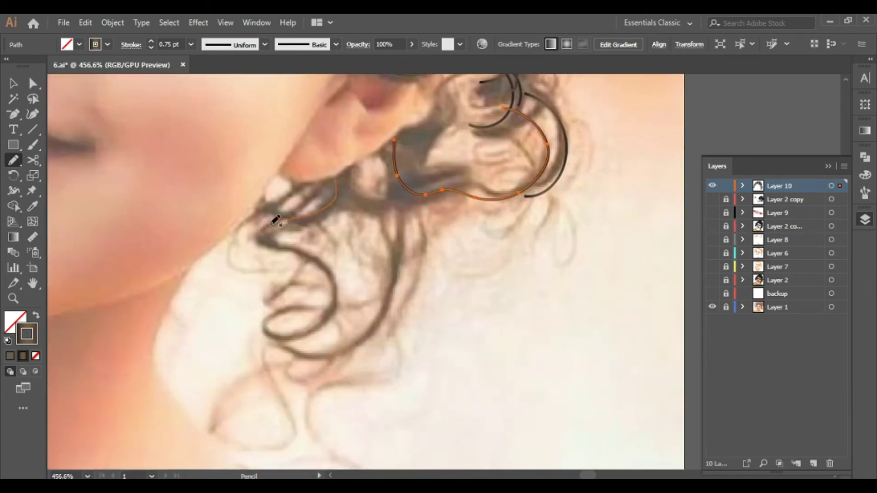
pyautogui.moveTo(315, 325); pyautogui.dragTo(268, 294)
pyautogui.scroll(-2, 303, 319)
pyautogui.hscroll(-1, 303, 318)
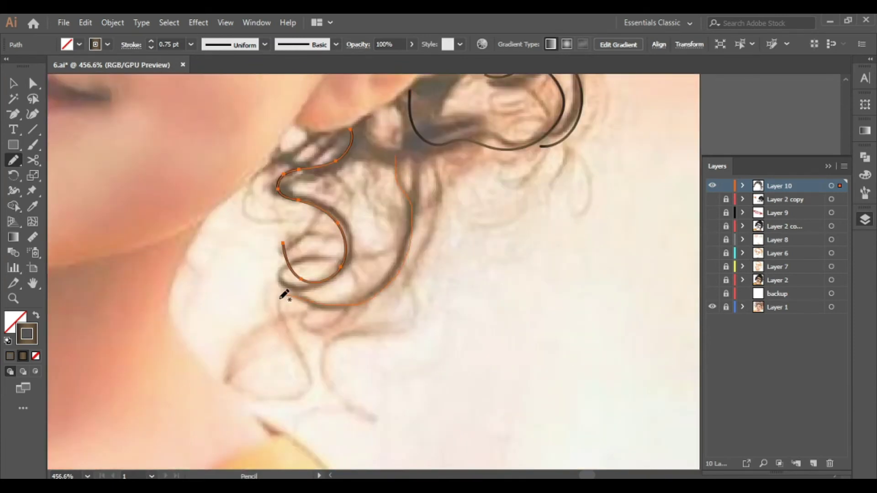
pyautogui.moveTo(302, 391); pyautogui.dragTo(212, 310)
pyautogui.moveTo(417, 152); pyautogui.dragTo(339, 300)
pyautogui.moveTo(407, 269); pyautogui.dragTo(391, 280)
pyautogui.moveTo(396, 249); pyautogui.dragTo(375, 432)
pyautogui.moveTo(227, 387)
pyautogui.mouseDown()
pyautogui.moveTo(313, 298)
pyautogui.moveTo(360, 300)
pyautogui.mouseUp()
pyautogui.moveTo(322, 380); pyautogui.dragTo(413, 312)
# - Add a looping strand and two more strands over the lower curl
pyautogui.scroll(3, 346, 257)
pyautogui.hscroll(-1, 346, 257)
pyautogui.moveTo(328, 208); pyautogui.dragTo(333, 302)
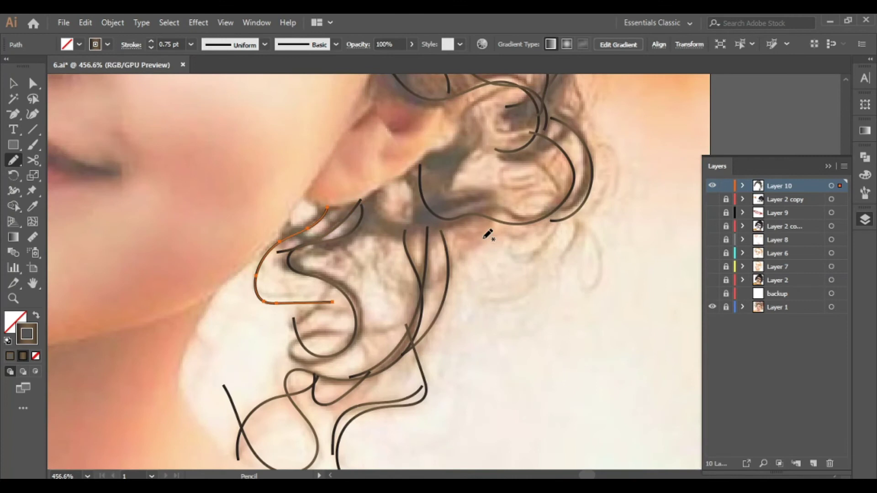
pyautogui.moveTo(490, 203); pyautogui.dragTo(491, 204)
pyautogui.moveTo(515, 196)
pyautogui.mouseDown()
pyautogui.moveTo(555, 210)
pyautogui.moveTo(599, 292)
pyautogui.mouseUp()
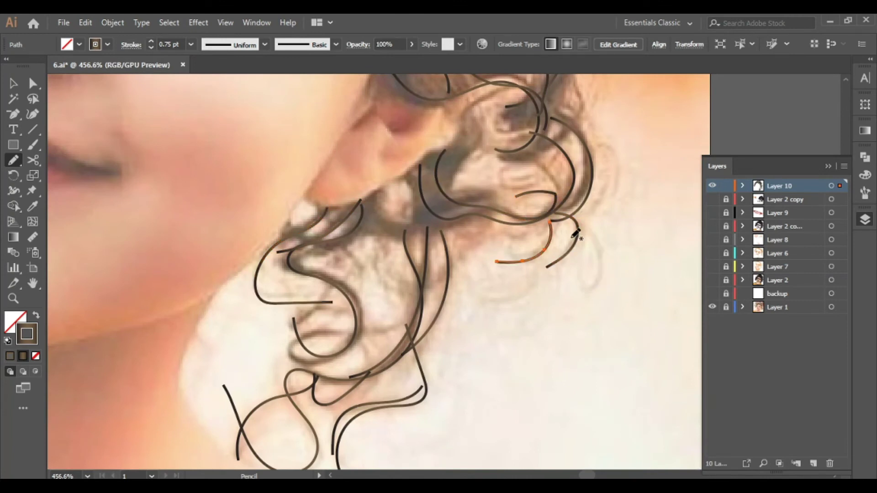
# - Add a final short side-hair strand, check the top of the hair, and deselect all
pyautogui.scroll(5, 575, 233)
pyautogui.hscroll(5, 412, 393)
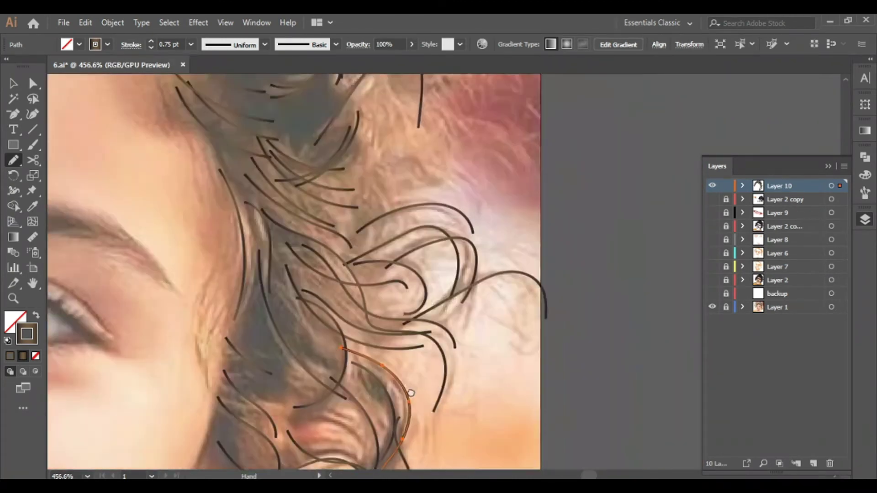
pyautogui.scroll(3, 411, 393)
pyautogui.scroll(3, 412, 375)
pyautogui.scroll(3, 407, 349)
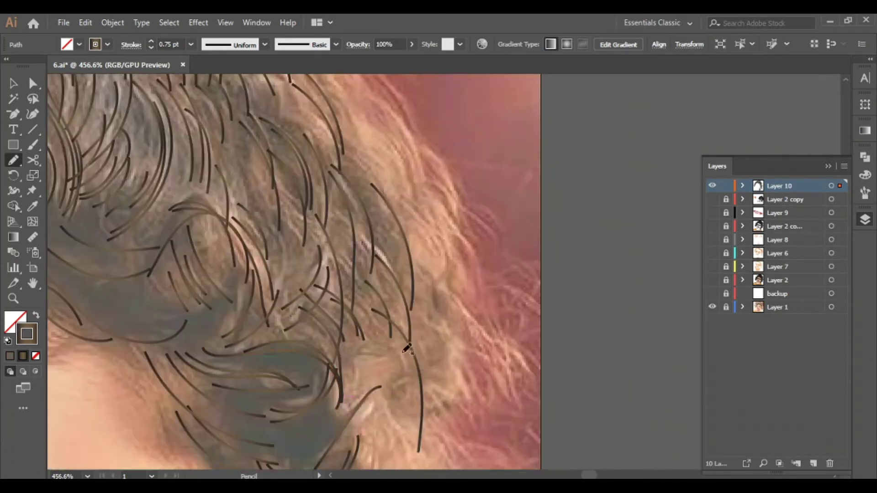
pyautogui.moveTo(391, 278); pyautogui.dragTo(443, 369)
pyautogui.scroll(-3, 404, 310)
pyautogui.hscroll(-1, 405, 310)
pyautogui.scroll(3, 435, 372)
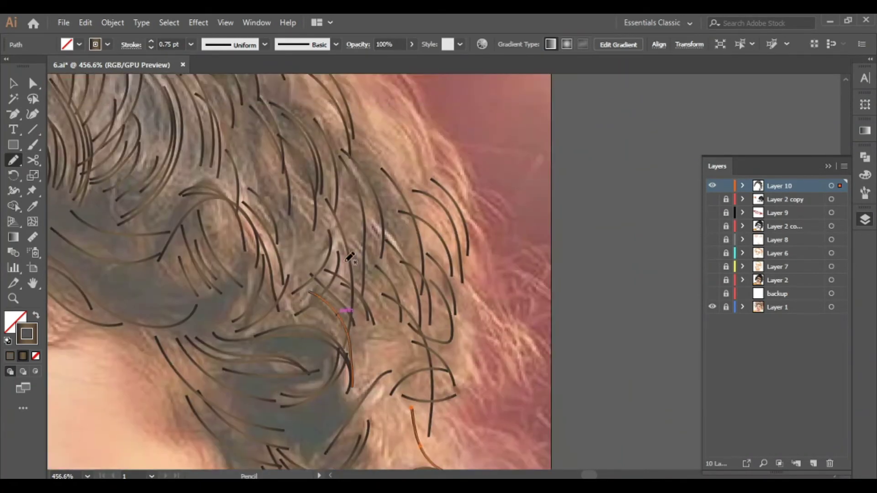
pyautogui.hscroll(3, 426, 379)
pyautogui.moveTo(432, 331); pyautogui.dragTo(596, 390)
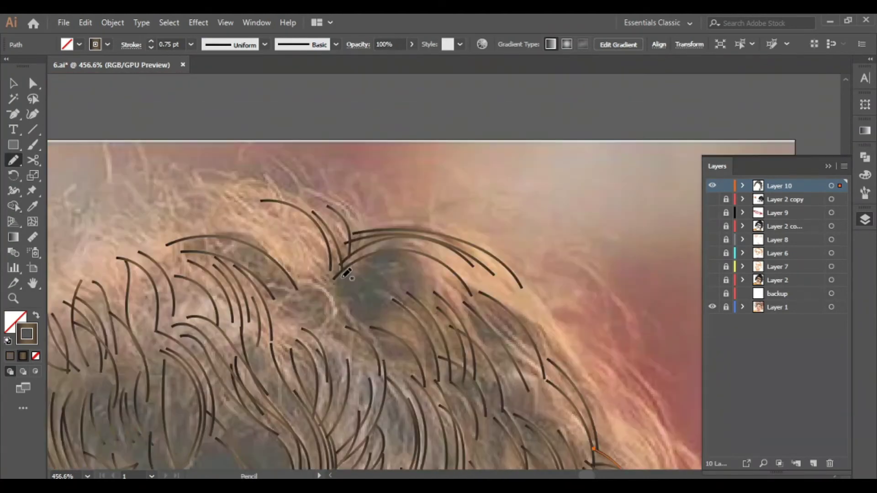
pyautogui.scroll(-5, 374, 328)
pyautogui.scroll(-4, 366, 316)
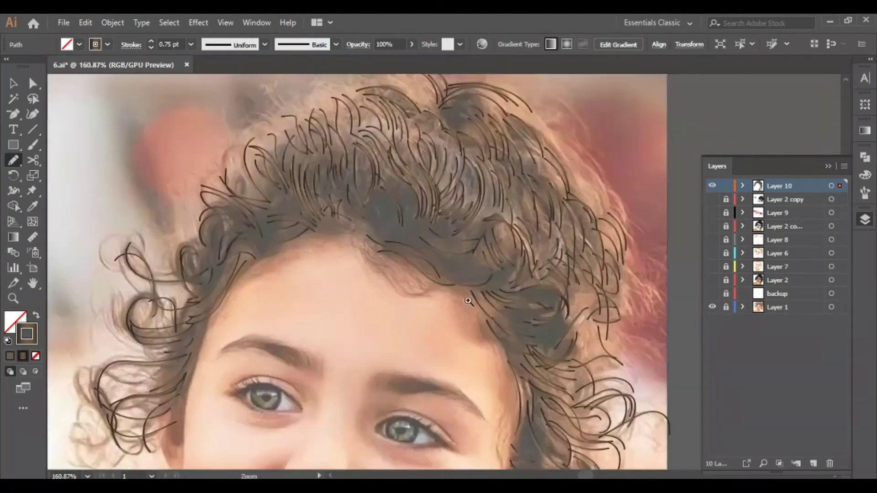
pyautogui.scroll(-3, 361, 301)
pyautogui.scroll(-2, 354, 286)
pyautogui.hotkey('ctrl', 'shift', 'a')
# - Add a new top layer and eyedrop the light tan hair colour for the Pencil
pyautogui.click(814, 464)
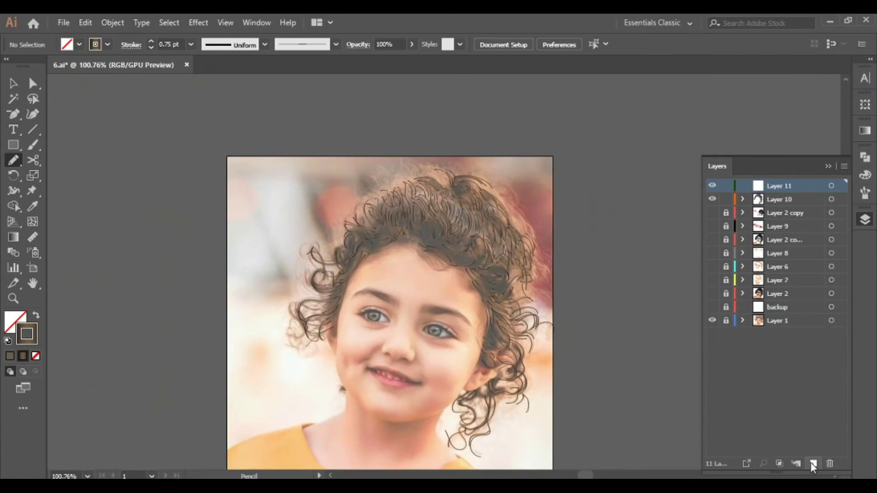
pyautogui.scroll(5, 525, 247)
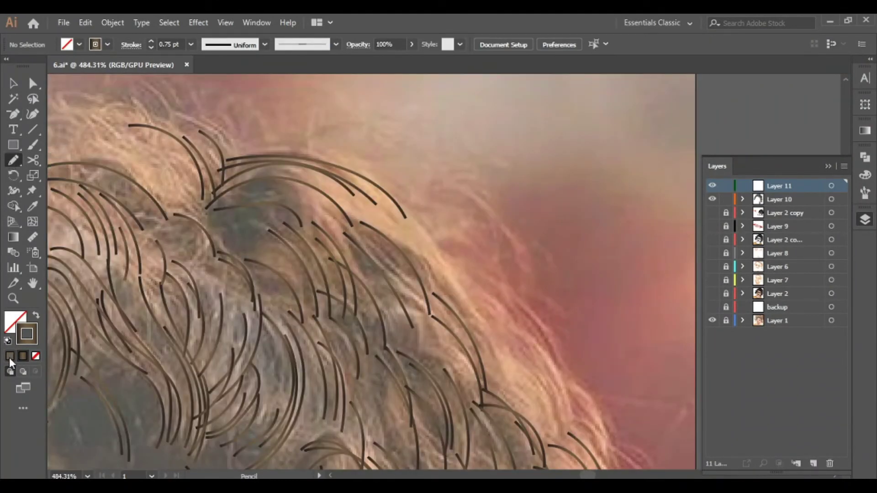
pyautogui.click(10, 358)
pyautogui.press('i')
pyautogui.click(410, 230)
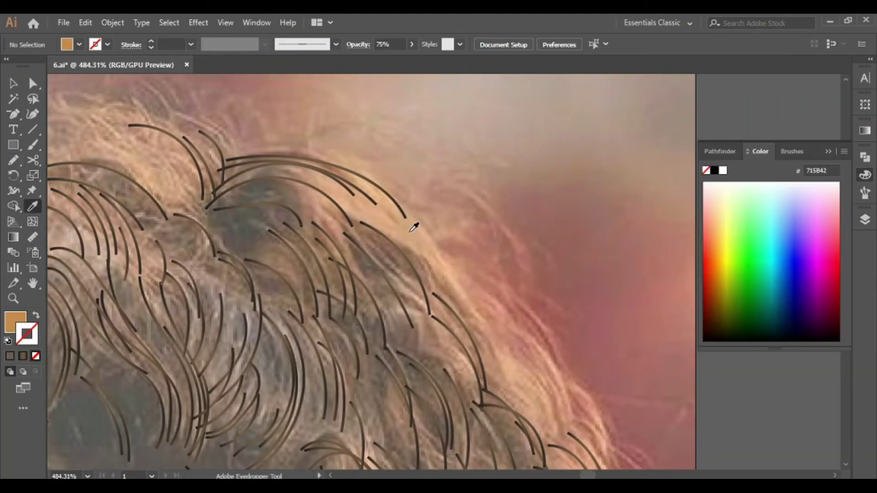
pyautogui.click(836, 154)
pyautogui.click(14, 160)
pyautogui.click(865, 220)
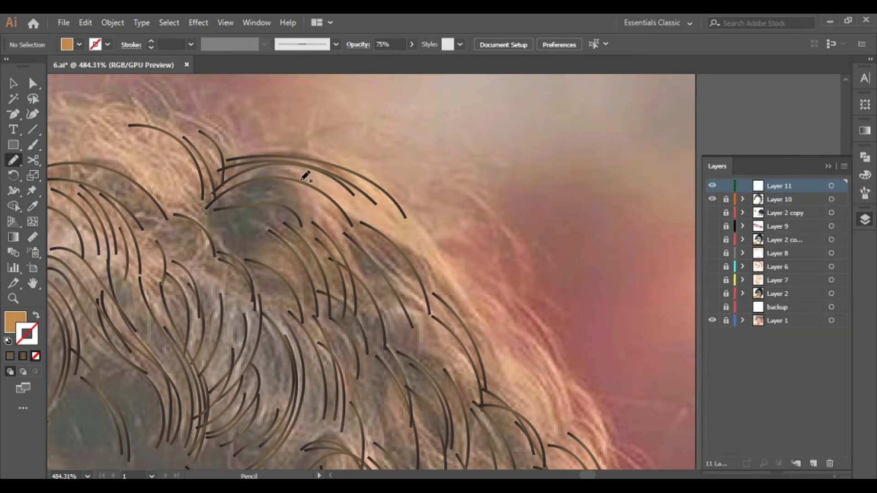
# - Draw tan highlight strands across the crown
pyautogui.moveTo(289, 172); pyautogui.dragTo(401, 274)
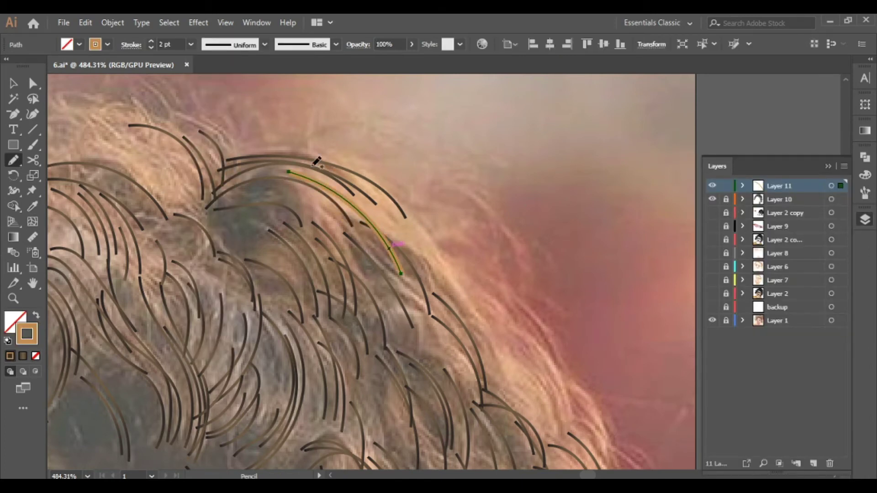
pyautogui.moveTo(319, 164); pyautogui.dragTo(434, 293)
pyautogui.moveTo(377, 183); pyautogui.dragTo(462, 320)
pyautogui.moveTo(302, 183); pyautogui.dragTo(370, 275)
pyautogui.moveTo(329, 176); pyautogui.dragTo(402, 292)
pyautogui.moveTo(463, 313); pyautogui.dragTo(406, 222)
pyautogui.moveTo(406, 221); pyautogui.dragTo(473, 307)
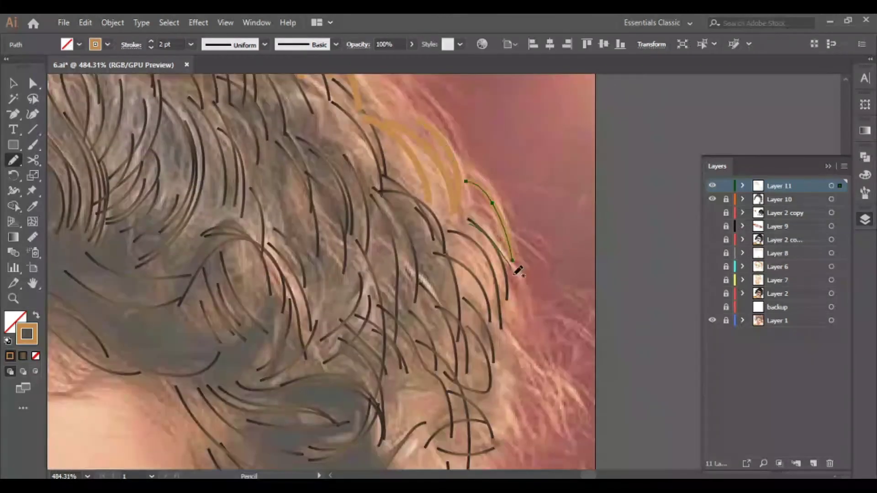
# - Draw tan highlight strands on the right side hair and side curls
pyautogui.moveTo(427, 126); pyautogui.dragTo(484, 310)
pyautogui.moveTo(423, 320)
pyautogui.mouseDown()
pyautogui.moveTo(423, 251)
pyautogui.moveTo(460, 356)
pyautogui.mouseUp()
pyautogui.moveTo(397, 276); pyautogui.dragTo(452, 365)
pyautogui.moveTo(382, 286)
pyautogui.mouseDown()
pyautogui.moveTo(418, 387)
pyautogui.moveTo(422, 245)
pyautogui.mouseUp()
# - Add highlight strands above the eye curls, near the ear and on the right side
pyautogui.moveTo(296, 181); pyautogui.dragTo(402, 230)
pyautogui.moveTo(318, 210); pyautogui.dragTo(400, 238)
pyautogui.moveTo(316, 237); pyautogui.dragTo(406, 275)
pyautogui.moveTo(344, 288); pyautogui.dragTo(397, 303)
pyautogui.moveTo(351, 300); pyautogui.dragTo(456, 368)
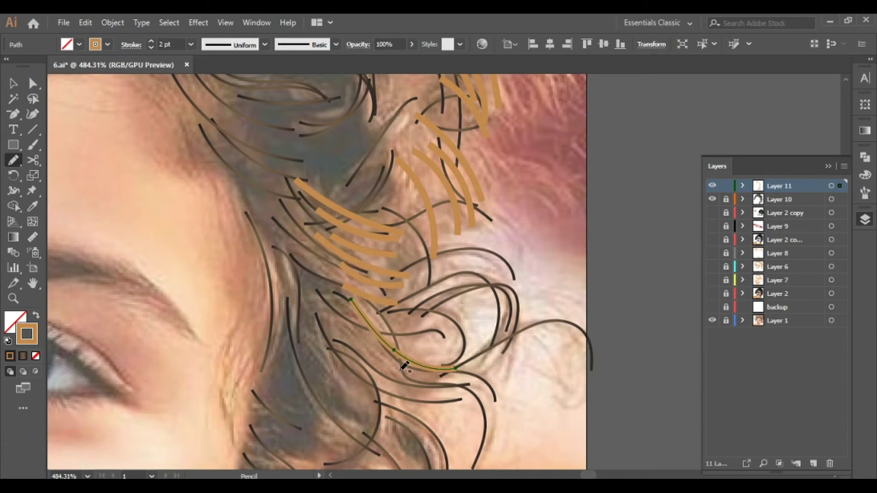
pyautogui.moveTo(362, 265); pyautogui.dragTo(457, 286)
pyautogui.moveTo(295, 252); pyautogui.dragTo(344, 262)
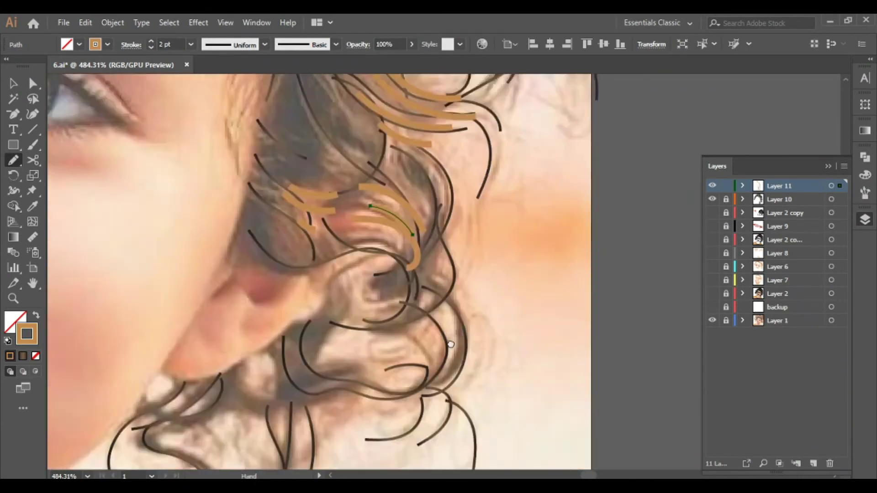
pyautogui.moveTo(412, 365); pyautogui.dragTo(297, 137)
pyautogui.moveTo(379, 250); pyautogui.dragTo(437, 352)
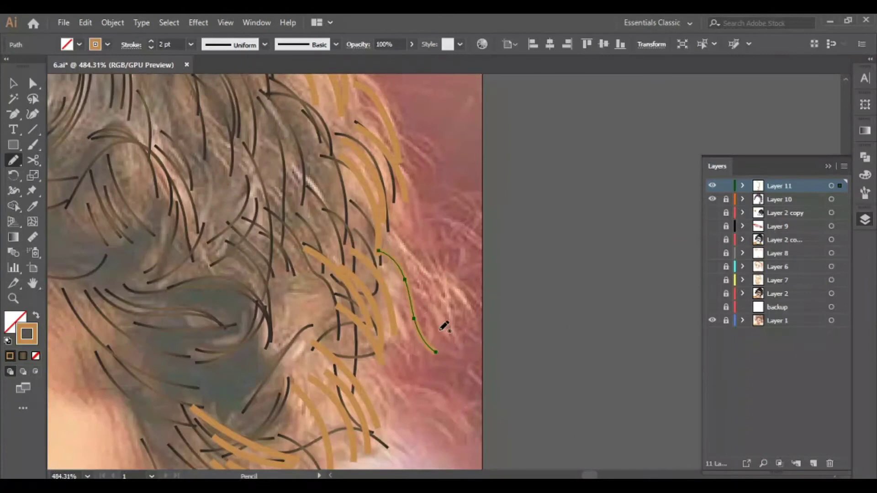
# - Add tan highlight strands across the top of the head
pyautogui.scroll(5, 460, 308)
pyautogui.scroll(3, 353, 298)
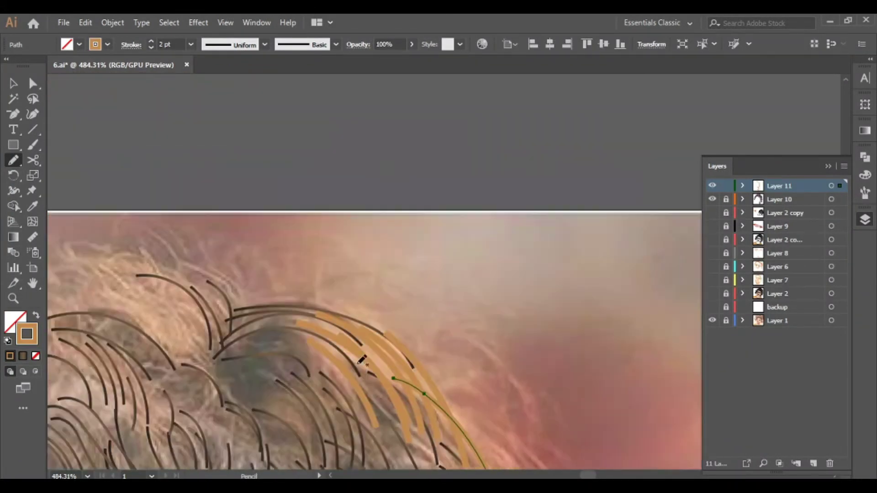
pyautogui.scroll(1, 359, 362)
pyautogui.hscroll(-4, 360, 362)
pyautogui.moveTo(319, 311); pyautogui.dragTo(418, 397)
pyautogui.moveTo(274, 313); pyautogui.dragTo(398, 409)
pyautogui.moveTo(258, 328); pyautogui.dragTo(375, 415)
pyautogui.moveTo(274, 305); pyautogui.dragTo(401, 387)
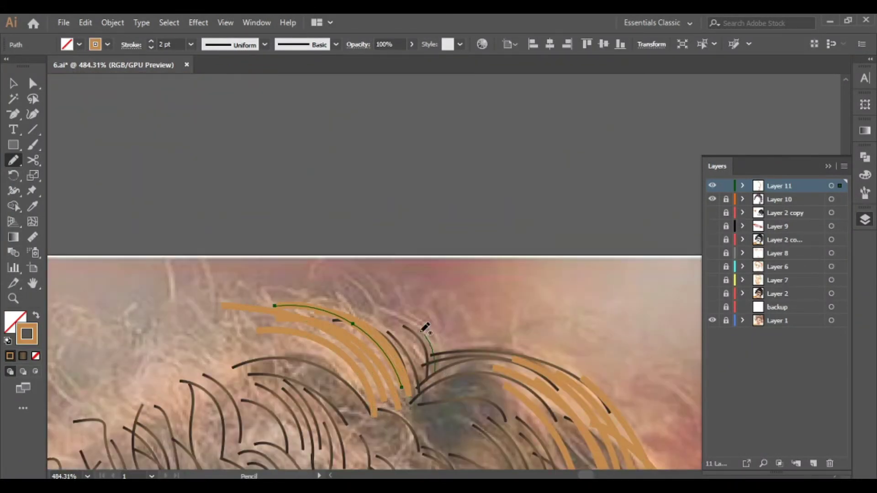
pyautogui.moveTo(424, 327); pyautogui.dragTo(361, 315)
# - Draw highlight strands on the upper left hair
pyautogui.scroll(-4, 457, 288)
pyautogui.hscroll(-4, 457, 288)
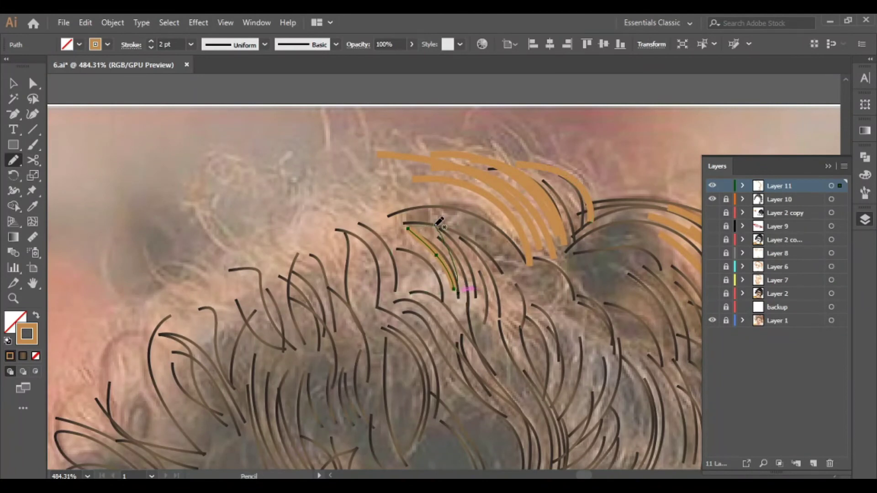
pyautogui.hscroll(-3, 439, 222)
pyautogui.scroll(1, 440, 222)
pyautogui.moveTo(566, 271); pyautogui.dragTo(594, 338)
pyautogui.moveTo(606, 270); pyautogui.dragTo(616, 349)
# - Add a row of highlight strands along the crown, continuing left
pyautogui.moveTo(457, 221); pyautogui.dragTo(491, 277)
pyautogui.moveTo(477, 224); pyautogui.dragTo(509, 276)
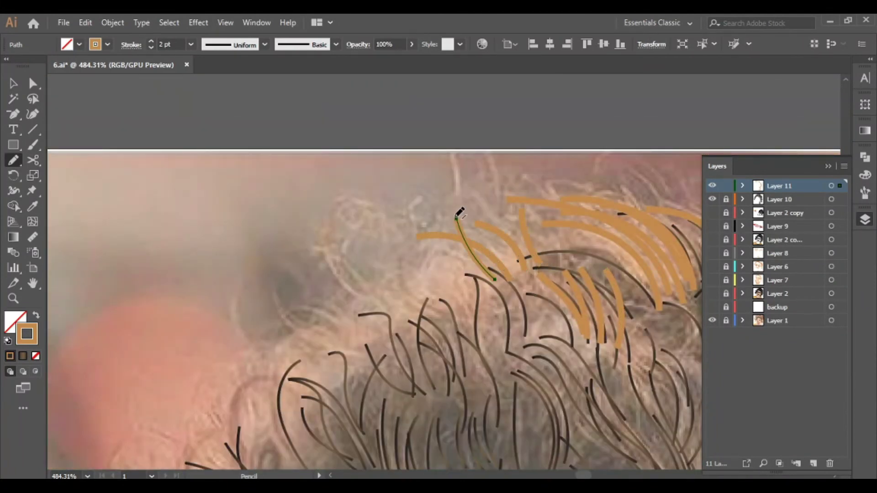
pyautogui.moveTo(397, 242); pyautogui.dragTo(471, 285)
pyautogui.moveTo(428, 236); pyautogui.dragTo(457, 295)
pyautogui.moveTo(338, 231); pyautogui.dragTo(396, 315)
pyautogui.moveTo(393, 255); pyautogui.dragTo(429, 311)
pyautogui.moveTo(324, 257); pyautogui.dragTo(396, 322)
pyautogui.moveTo(302, 278); pyautogui.dragTo(378, 334)
pyautogui.moveTo(338, 253)
pyautogui.mouseDown()
pyautogui.moveTo(351, 346)
pyautogui.moveTo(295, 277)
pyautogui.moveTo(345, 208)
pyautogui.mouseUp()
# - Add highlight strands over the left side hair and hairline curls, then zoom out
pyautogui.moveTo(393, 301); pyautogui.dragTo(338, 187)
pyautogui.moveTo(397, 284)
pyautogui.mouseDown()
pyautogui.moveTo(329, 224)
pyautogui.moveTo(335, 333)
pyautogui.mouseUp()
pyautogui.moveTo(335, 266); pyautogui.dragTo(347, 325)
pyautogui.moveTo(280, 364); pyautogui.dragTo(358, 295)
pyautogui.moveTo(366, 265); pyautogui.dragTo(348, 356)
pyautogui.moveTo(329, 281); pyautogui.dragTo(340, 380)
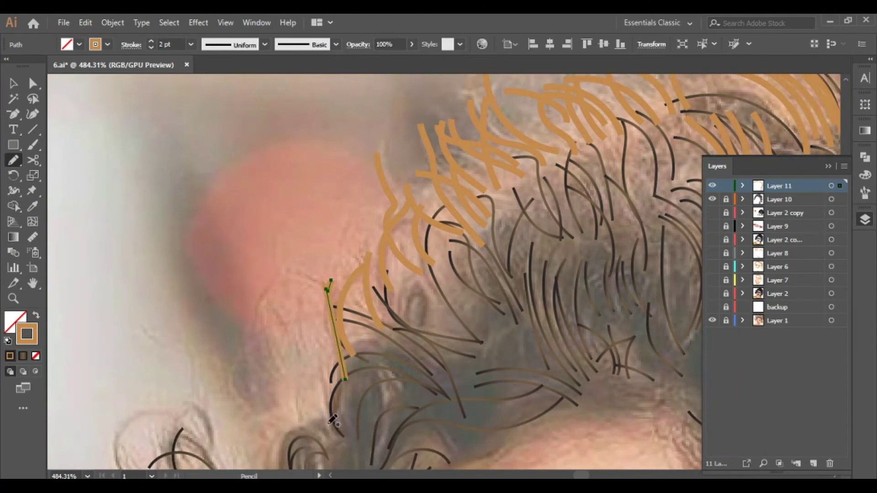
pyautogui.moveTo(320, 311); pyautogui.dragTo(326, 425)
pyautogui.moveTo(286, 333); pyautogui.dragTo(311, 430)
pyautogui.moveTo(269, 314); pyautogui.dragTo(327, 408)
pyautogui.moveTo(363, 224); pyautogui.dragTo(420, 241)
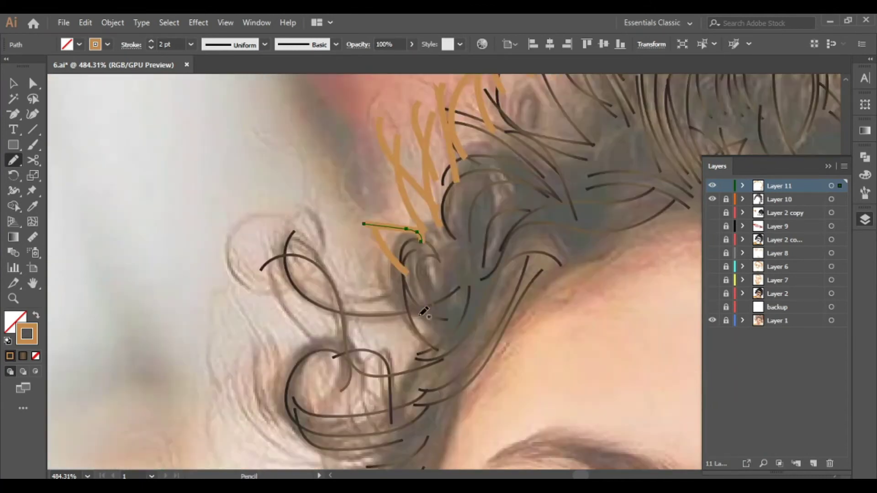
pyautogui.moveTo(381, 336)
pyautogui.mouseDown()
pyautogui.moveTo(326, 301)
pyautogui.moveTo(427, 348)
pyautogui.mouseUp()
# - Give all the highlight strands a tapered stroke width profile
pyautogui.hotkey('ctrl', 'a')
pyautogui.click(191, 44)
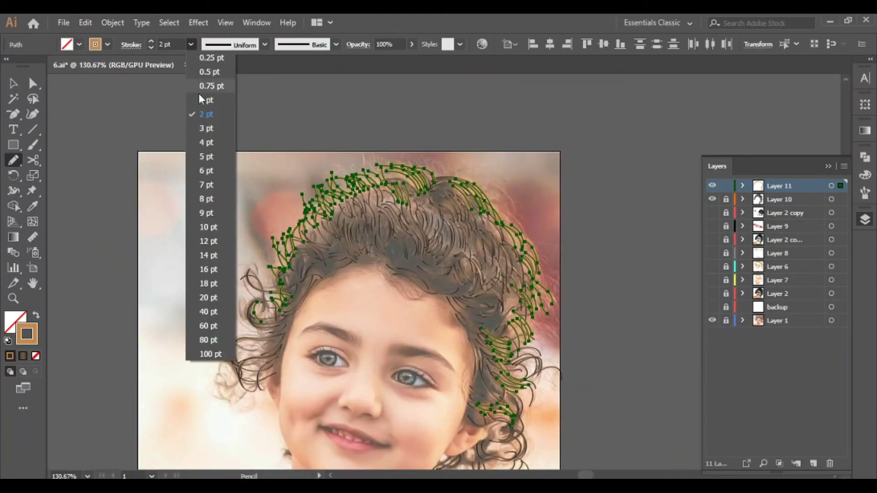
pyautogui.click(258, 44)
pyautogui.click(267, 84)
pyautogui.click(615, 239)
pyautogui.hotkey('ctrl', '0')
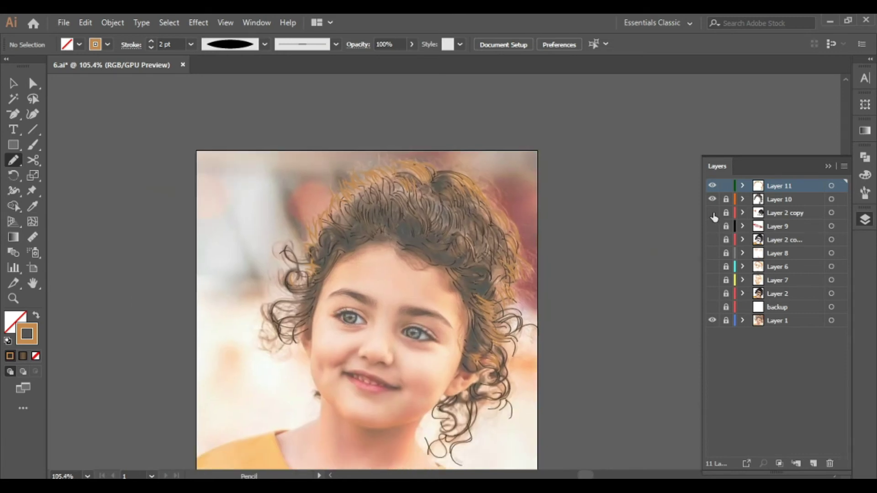
# - Show the flat-colour artwork layer and toggle the reference photo's visibility
pyautogui.click(714, 306)
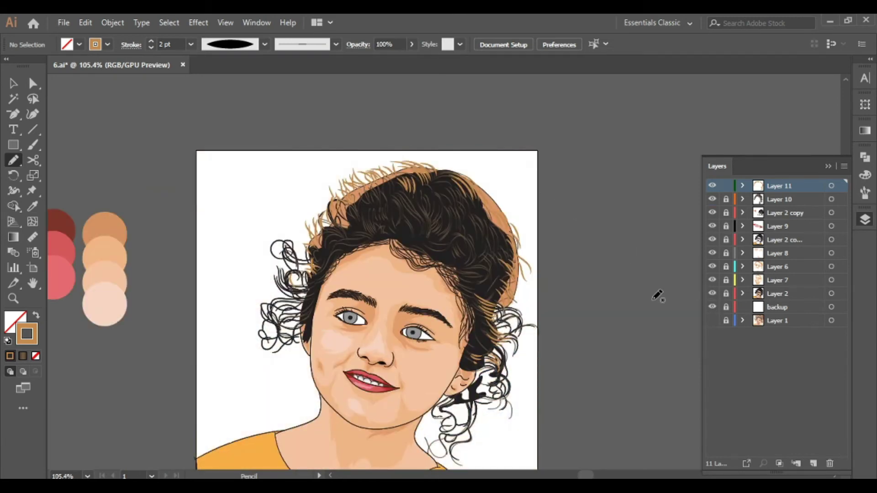
pyautogui.click(712, 322)
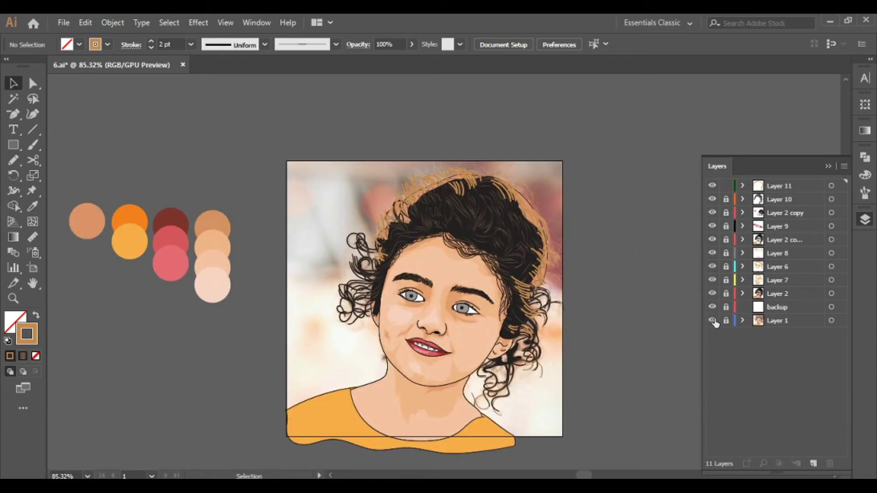
pyautogui.scroll(8, 438, 197)
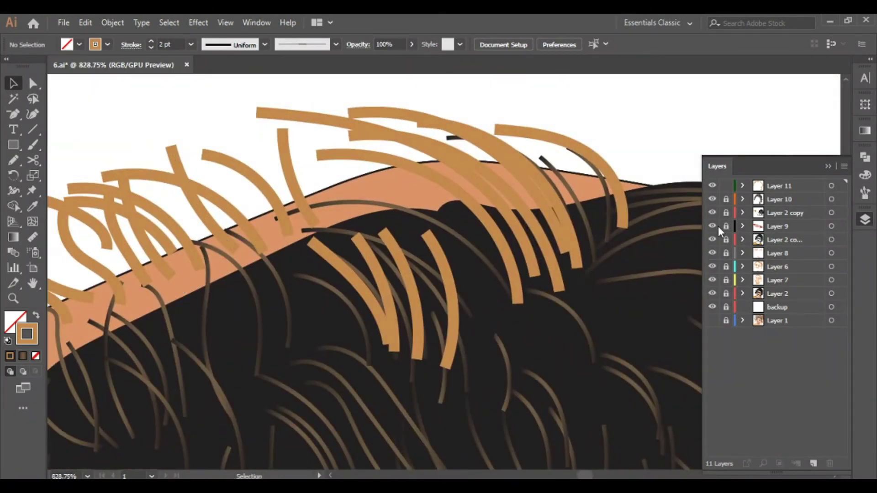
# - Recolour the shape behind the hairline to a dark brown fill
pyautogui.click(389, 190)
pyautogui.doubleClick(14, 320)
pyautogui.moveTo(215, 190)
pyautogui.mouseDown()
pyautogui.moveTo(213, 332)
pyautogui.moveTo(212, 276)
pyautogui.mouseUp()
pyautogui.click(336, 176)
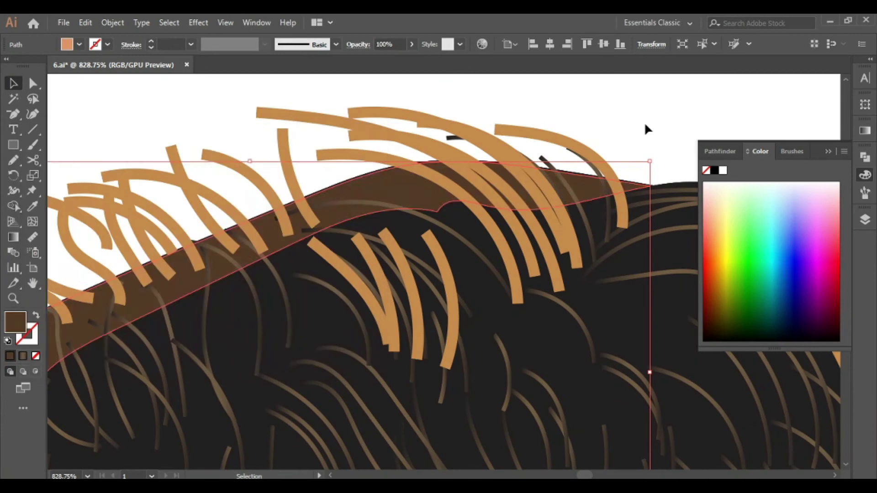
pyautogui.click(644, 122)
pyautogui.hotkey('ctrl', '0')
# - Eyedrop the brown hair colour onto two stray peach hair pieces
pyautogui.scroll(7, 441, 236)
pyautogui.click(404, 233)
pyautogui.keyDown('shift'); pyautogui.click(349, 358); pyautogui.keyUp('shift')
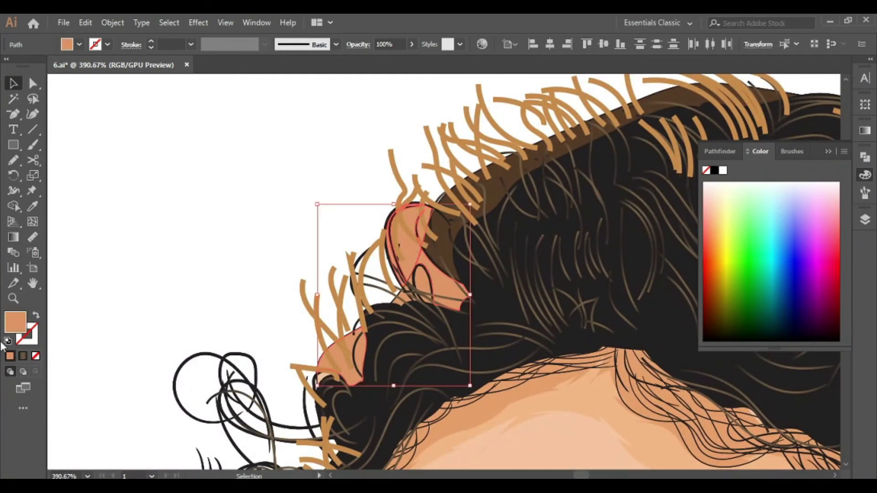
pyautogui.press('i')
pyautogui.click(717, 117)
pyautogui.click(865, 220)
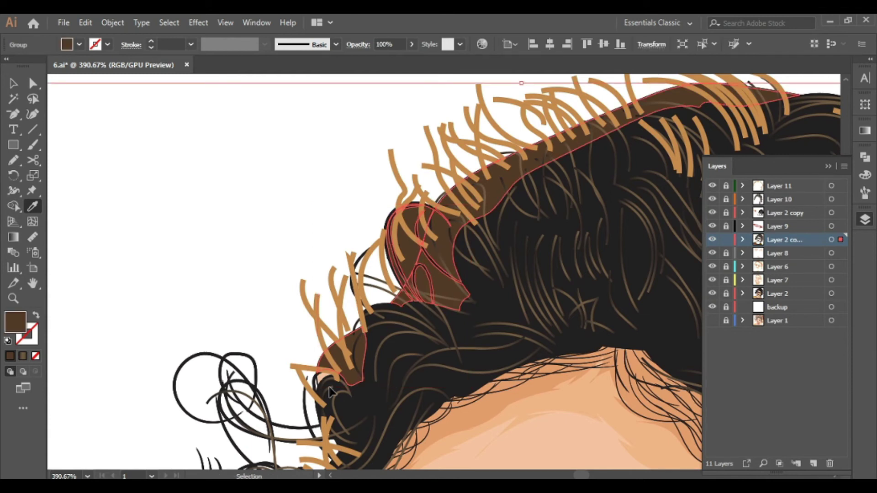
pyautogui.hotkey('ctrl', 'shift', 'a')
# - Select the whole hair group and sample the brown hair colour onto it
pyautogui.hscroll(5, 443, 171)
pyautogui.scroll(-5, 541, 258)
pyautogui.hotkey('ctrl', 'a')
pyautogui.keyDown('alt'); pyautogui.scroll(5, 577, 231); pyautogui.keyUp('alt')
pyautogui.scroll(5, 450, 260)
pyautogui.click(491, 286)
pyautogui.keyDown('alt'); pyautogui.scroll(-10, 492, 286); pyautogui.keyUp('alt')
pyautogui.hotkey('ctrl', 'shift', 'a')
pyautogui.keyDown('alt'); pyautogui.scroll(5, 526, 175); pyautogui.keyUp('alt')
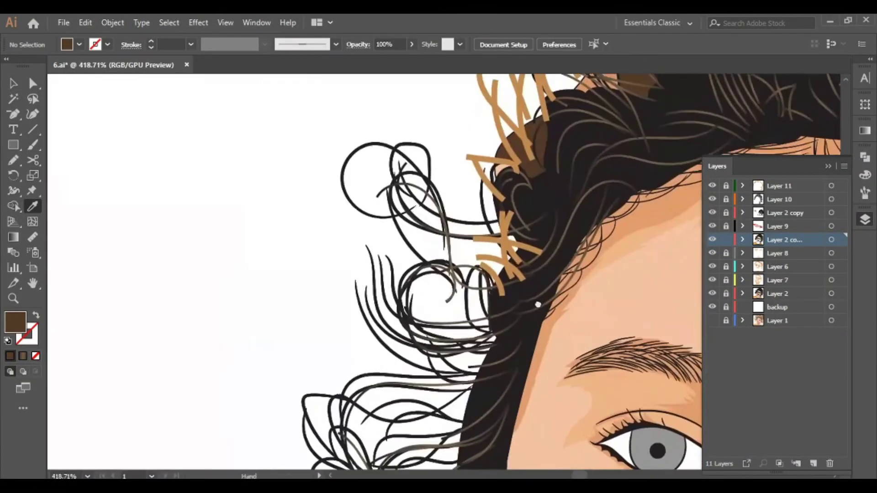
pyautogui.keyDown('alt'); pyautogui.scroll(5, 433, 304); pyautogui.keyUp('alt')
# - Inside the hair group, recolour the peach ear shape and small triangle brown
pyautogui.doubleClick(433, 303)
pyautogui.keyDown('ctrl'); pyautogui.click(441, 274); pyautogui.keyUp('ctrl')
pyautogui.click(489, 274)
pyautogui.keyDown('ctrl'); pyautogui.click(398, 315); pyautogui.keyUp('ctrl')
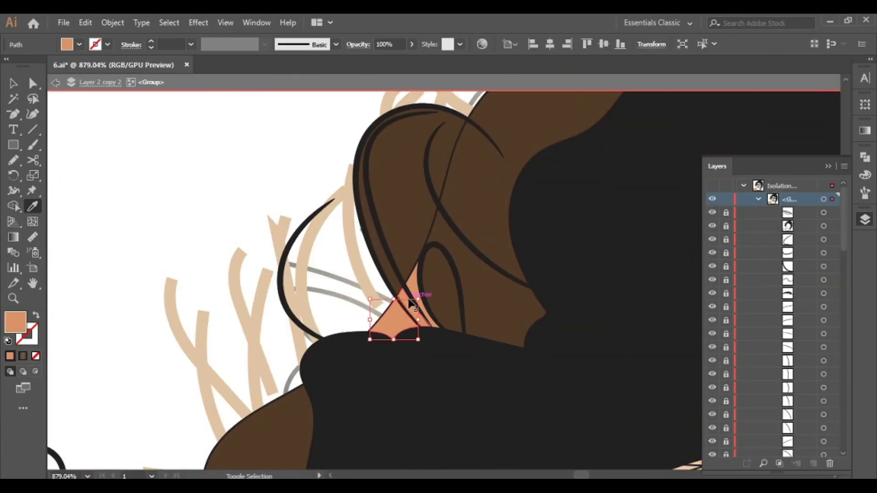
pyautogui.click(450, 189)
pyautogui.keyDown('alt'); pyautogui.scroll(-5, 449, 189); pyautogui.keyUp('alt')
pyautogui.keyDown('alt'); pyautogui.scroll(-4, 491, 202); pyautogui.keyUp('alt')
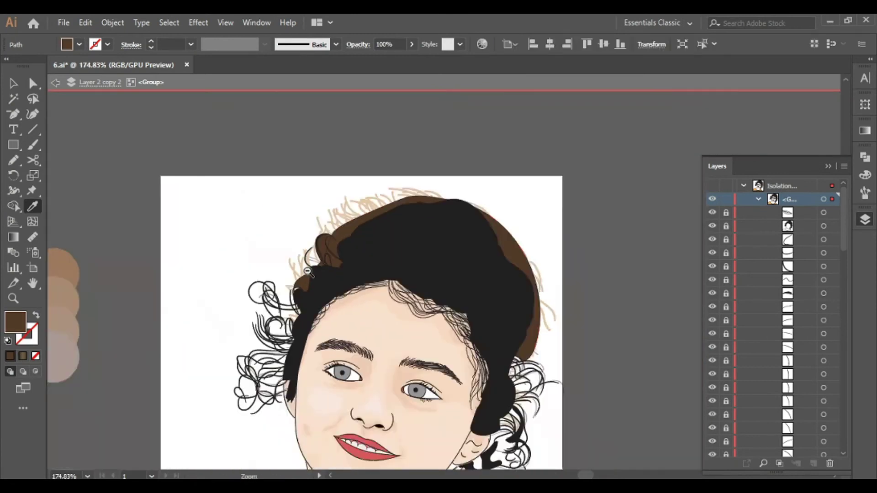
pyautogui.keyDown('alt'); pyautogui.scroll(-1, 491, 202); pyautogui.keyUp('alt')
pyautogui.press('Escape')
pyautogui.keyDown('alt'); pyautogui.scroll(-3, 578, 242); pyautogui.keyUp('alt')
pyautogui.hotkey('ctrl', 'shift', 'a')
pyautogui.keyDown('alt'); pyautogui.scroll(3, 454, 232); pyautogui.keyUp('alt')
# - Remove the strands' fill and lighten the stroke gradient's middle stop to pale tan
pyautogui.keyDown('ctrl'); pyautogui.hscroll(3, 496, 317); pyautogui.keyUp('ctrl')
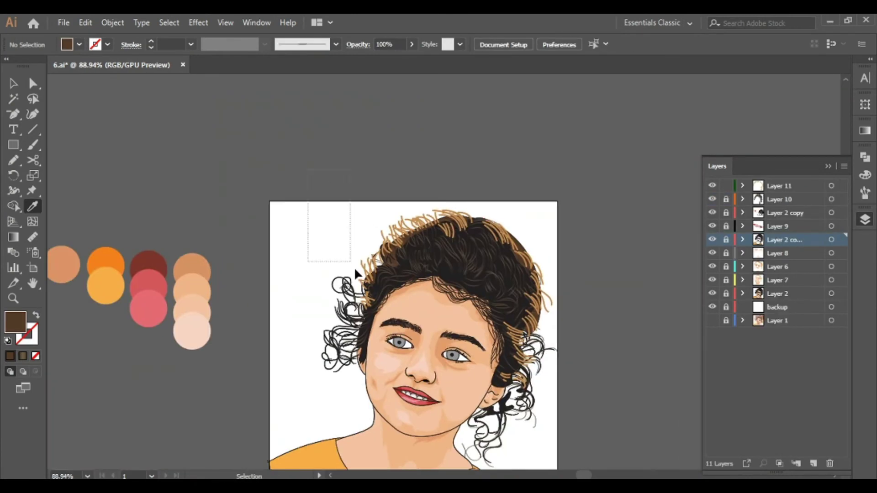
pyautogui.keyDown('ctrl'); pyautogui.click(496, 316); pyautogui.keyUp('ctrl')
pyautogui.click(23, 356)
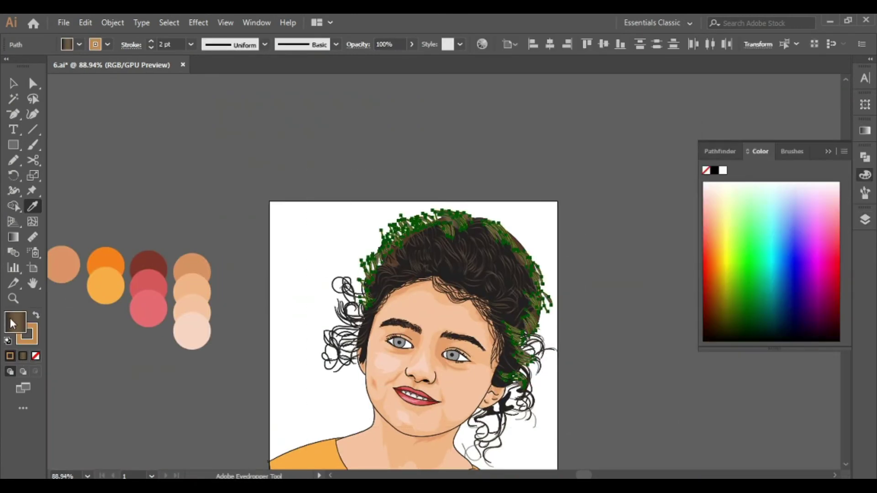
pyautogui.click(36, 356)
pyautogui.click(864, 131)
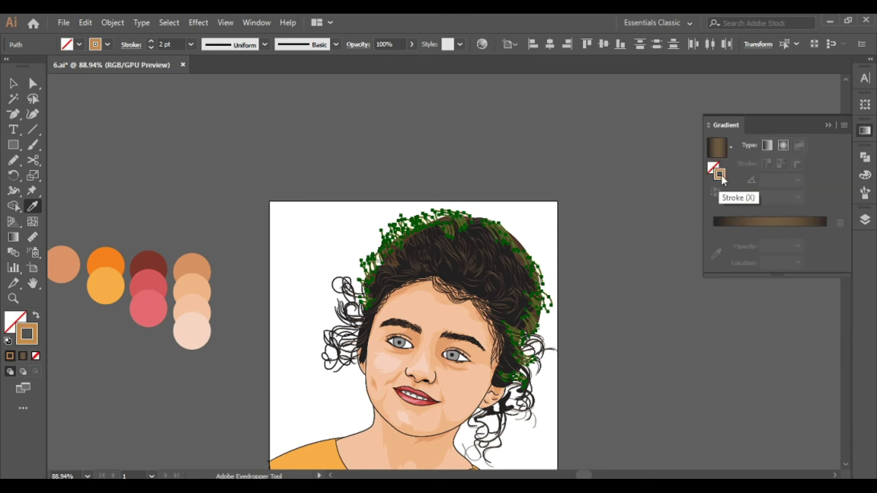
pyautogui.doubleClick(770, 230)
pyautogui.moveTo(747, 324); pyautogui.dragTo(766, 324)
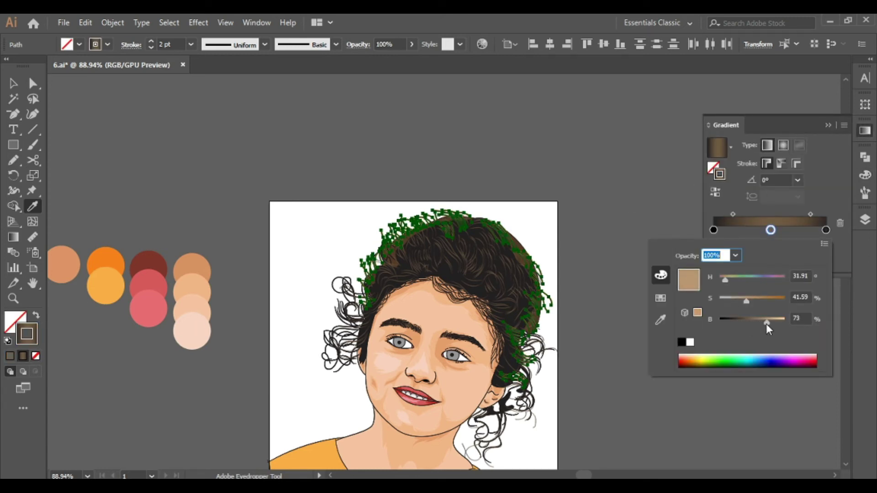
pyautogui.click(828, 124)
pyautogui.hotkey('ctrl', 'shift', 'a')
# - Check a hair strand and the layers list, then switch to the Pencil tool
pyautogui.scroll(2, 650, 236)
pyautogui.hscroll(-2, 568, 246)
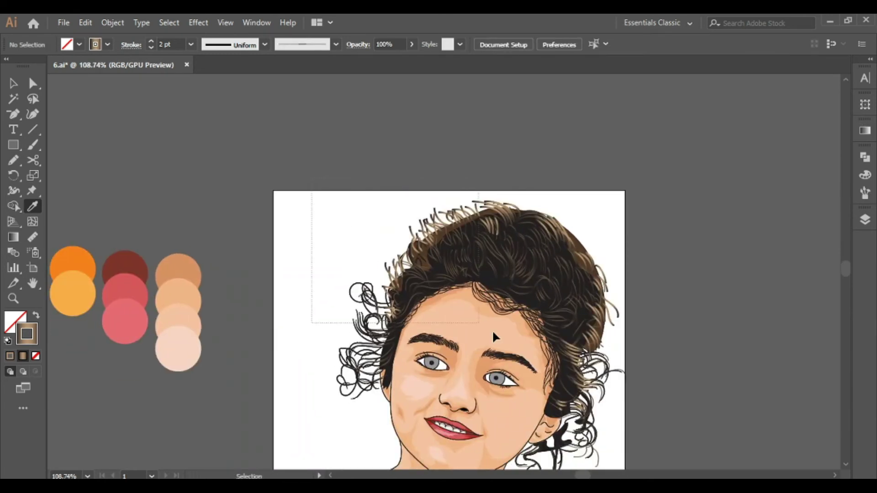
pyautogui.keyDown('ctrl'); pyautogui.click(505, 308); pyautogui.keyUp('ctrl')
pyautogui.hotkey('ctrl', 'shift', 'a')
pyautogui.scroll(-2, 564, 190)
pyautogui.hscroll(2, 456, 274)
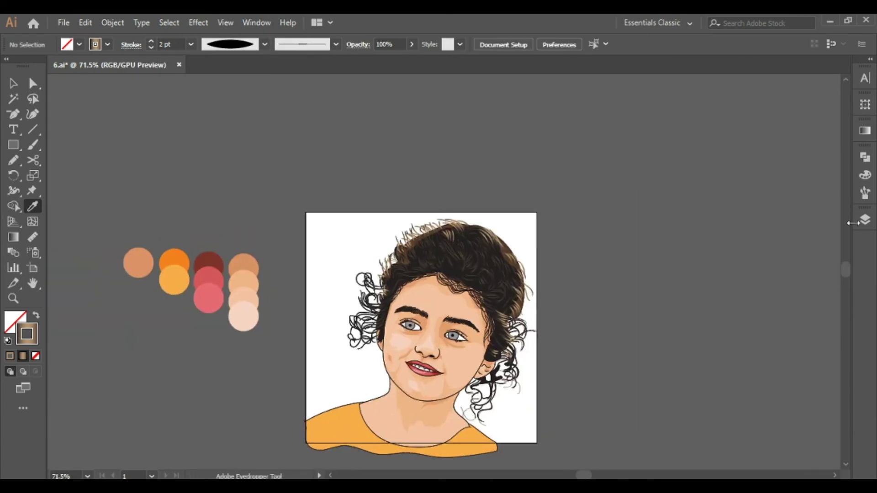
pyautogui.click(865, 219)
pyautogui.press('n')
pyautogui.click(829, 166)
# - Adjust the midpoint position of the hair strands' gradient
pyautogui.scroll(5, 596, 248)
pyautogui.scroll(3, 652, 245)
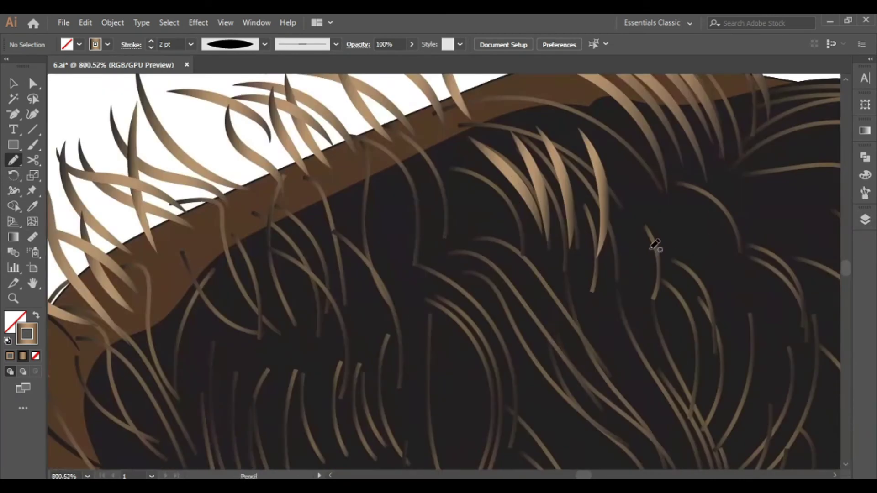
pyautogui.scroll(-5, 466, 251)
pyautogui.scroll(-1, 466, 251)
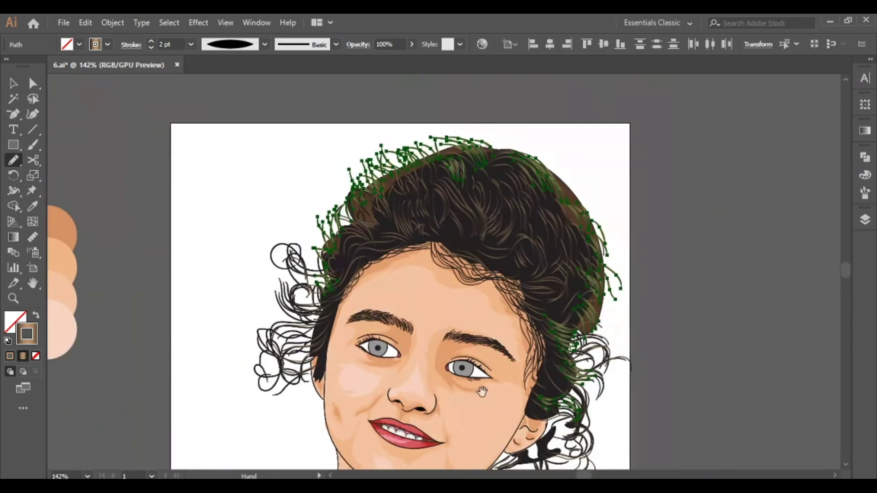
pyautogui.click(865, 131)
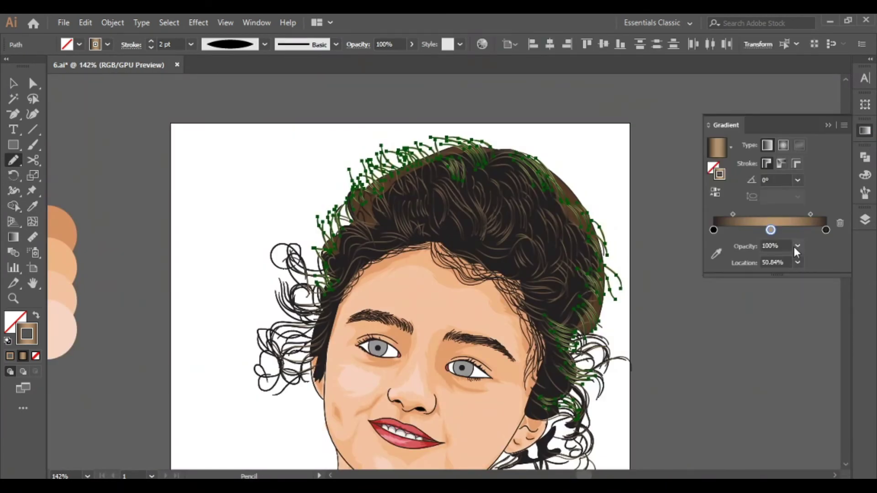
pyautogui.click(740, 214)
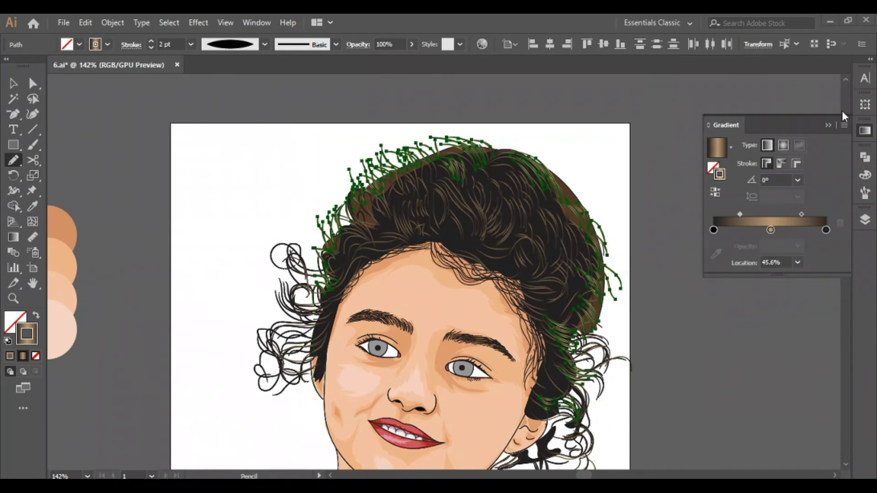
pyautogui.keyDown('ctrl'); pyautogui.click(670, 289); pyautogui.keyUp('ctrl')
pyautogui.scroll(-1, 670, 290)
# - Draw a dark hair patch beside the curls near the right eye
pyautogui.click(828, 125)
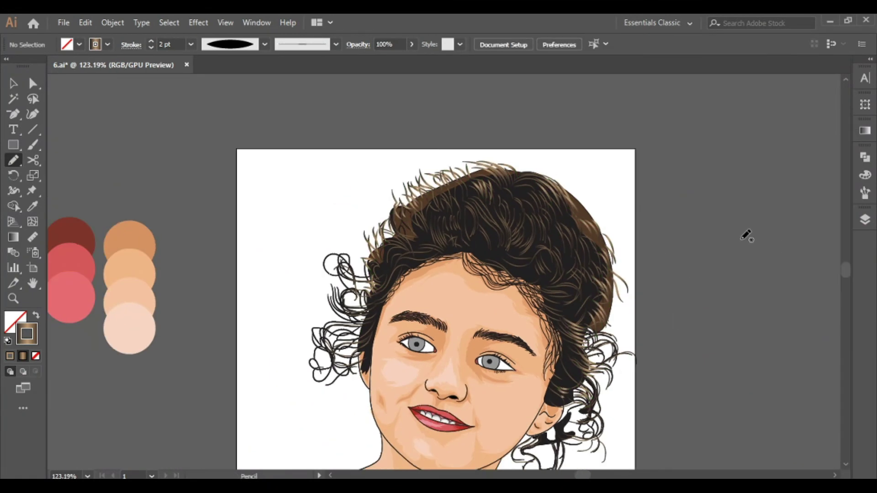
pyautogui.scroll(-2, 746, 237)
pyautogui.scroll(6, 668, 281)
pyautogui.moveTo(667, 281); pyautogui.dragTo(688, 305)
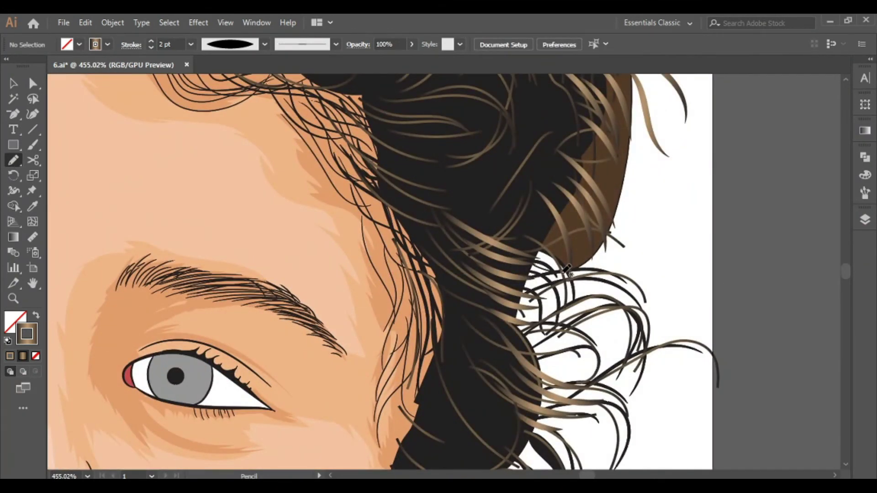
pyautogui.click(865, 219)
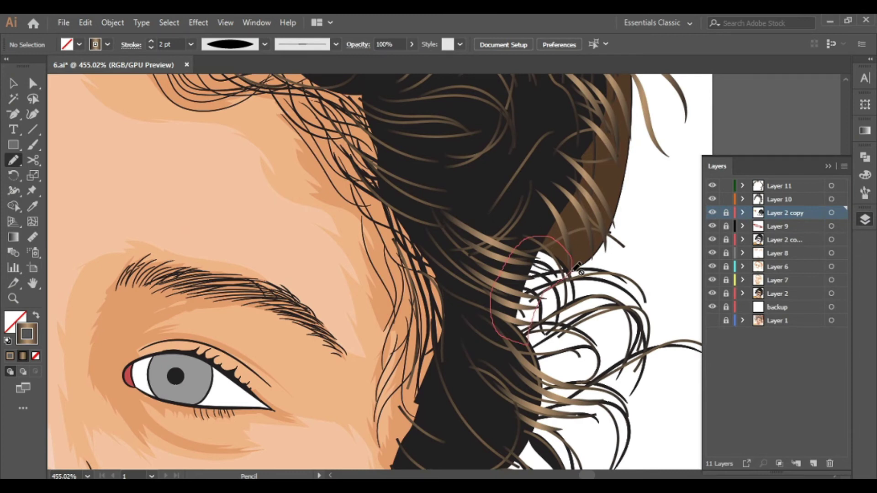
pyautogui.click(8, 341)
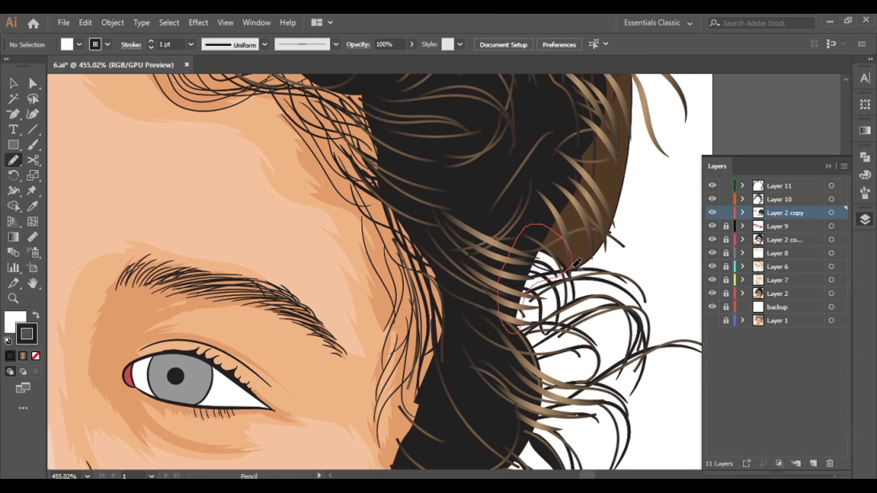
pyautogui.moveTo(577, 263); pyautogui.dragTo(568, 271)
# - Lock the Layer 2 copy, activate Layer 10, and pencil a thin gradient strand
pyautogui.click(726, 212)
pyautogui.click(786, 199)
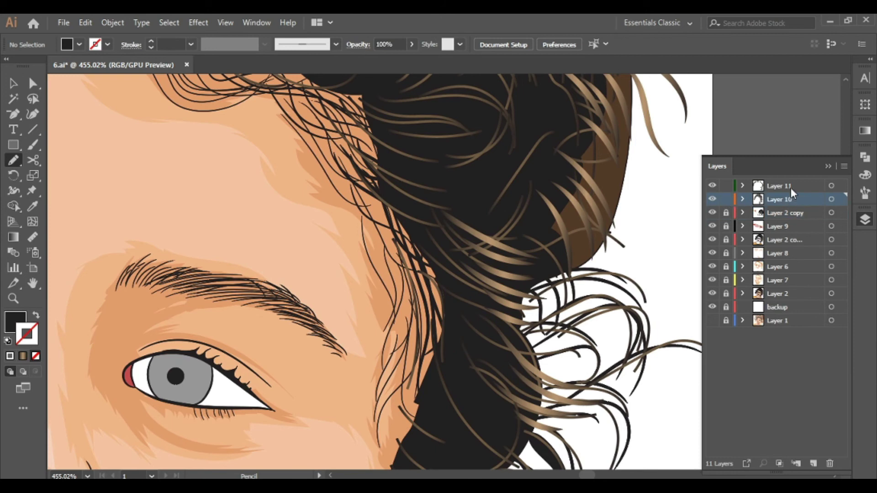
pyautogui.keyDown('ctrl'); pyautogui.click(487, 173); pyautogui.keyUp('ctrl')
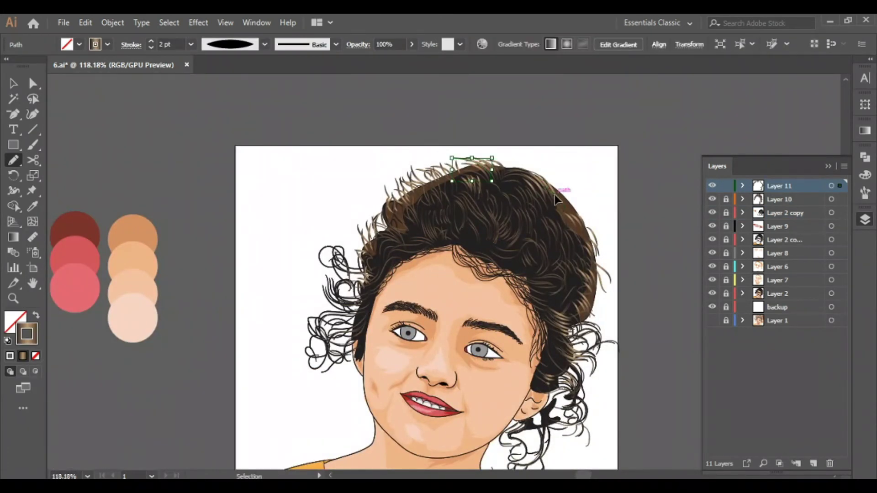
pyautogui.scroll(5, 406, 279)
pyautogui.moveTo(396, 356); pyautogui.dragTo(348, 290)
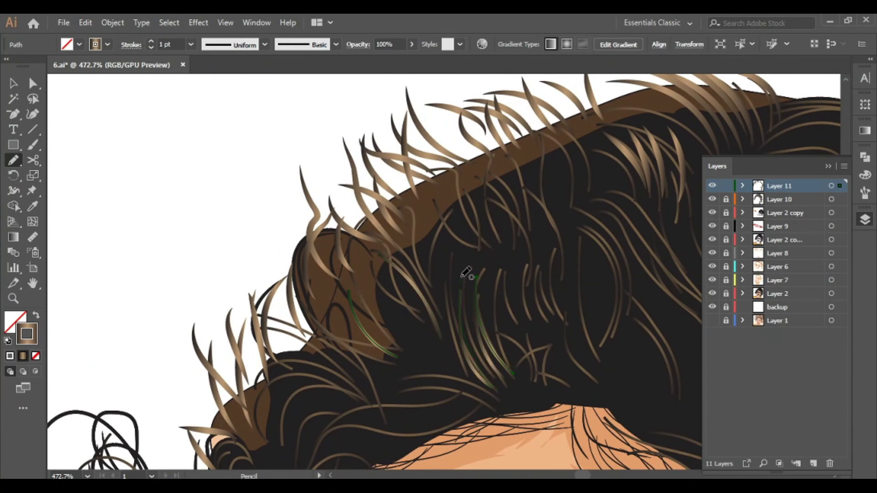
pyautogui.scroll(-3, 558, 270)
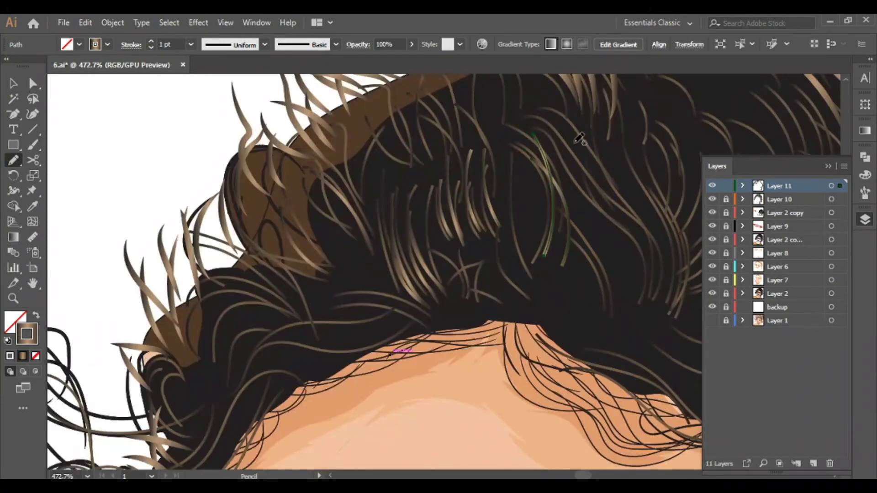
pyautogui.scroll(-3, 456, 206)
# - Pan around the head and draw another gradient strand along the hairline
pyautogui.moveTo(534, 121); pyautogui.dragTo(370, 174)
pyautogui.scroll(-5, 218, 317)
pyautogui.scroll(4, 454, 343)
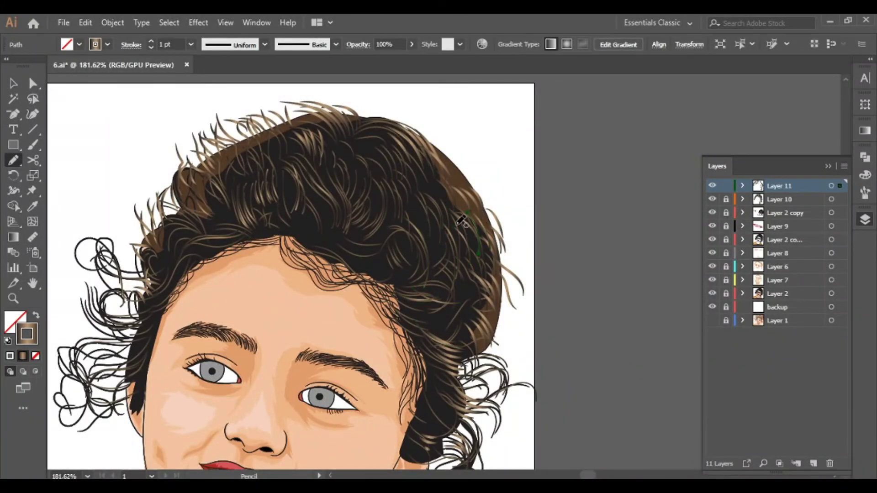
pyautogui.moveTo(461, 220); pyautogui.dragTo(472, 306)
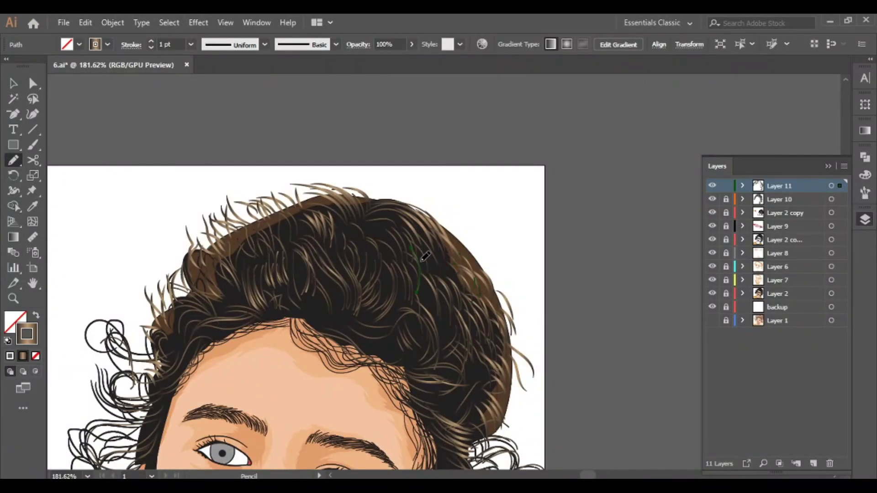
pyautogui.moveTo(366, 221); pyautogui.dragTo(444, 295)
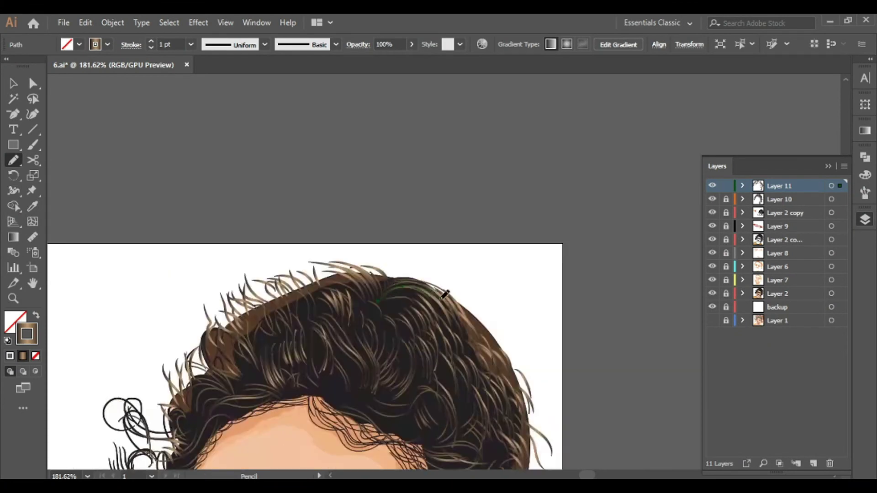
pyautogui.moveTo(310, 318); pyautogui.dragTo(405, 202)
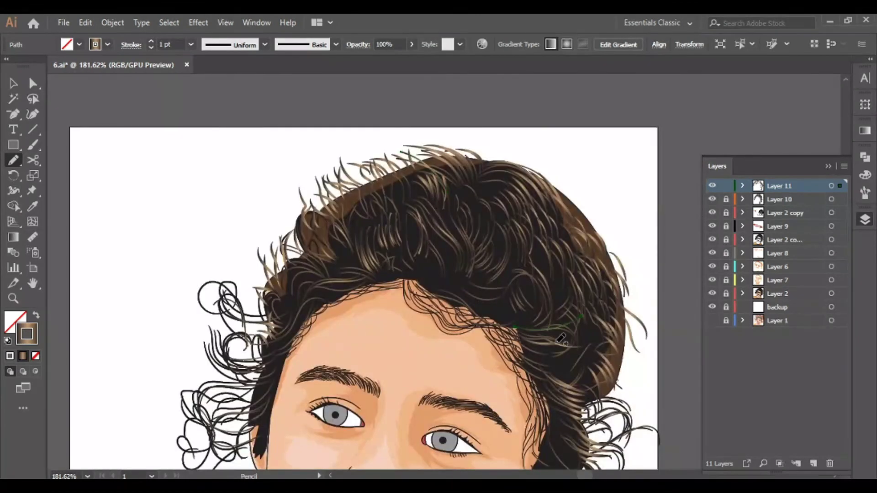
pyautogui.moveTo(560, 376); pyautogui.dragTo(544, 323)
pyautogui.moveTo(499, 372)
pyautogui.mouseDown()
pyautogui.moveTo(553, 357)
pyautogui.moveTo(597, 424)
pyautogui.mouseUp()
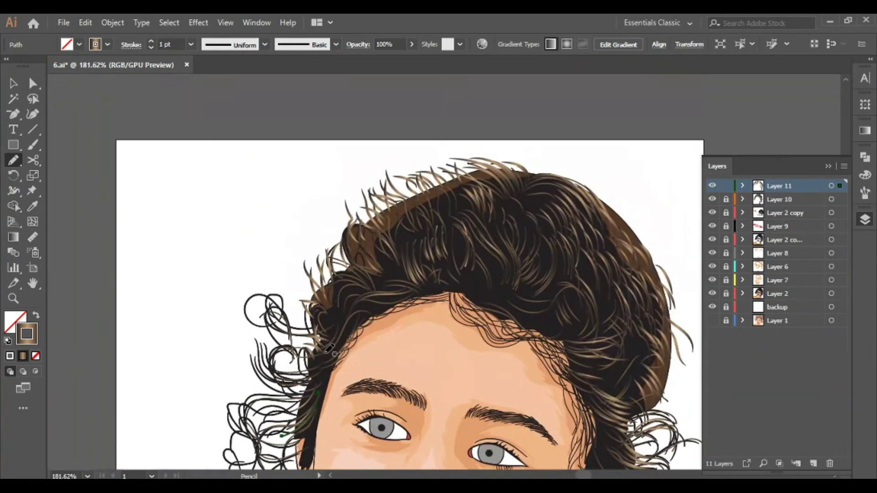
pyautogui.scroll(3, 315, 370)
pyautogui.moveTo(315, 381); pyautogui.dragTo(367, 366)
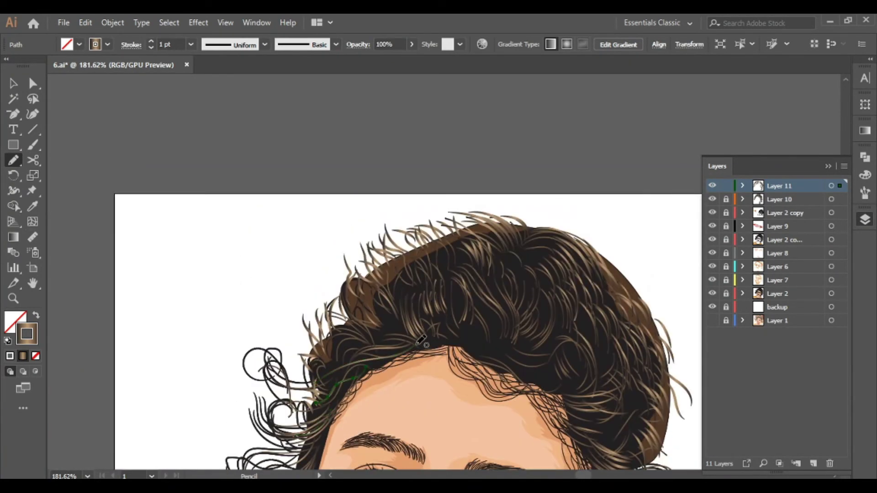
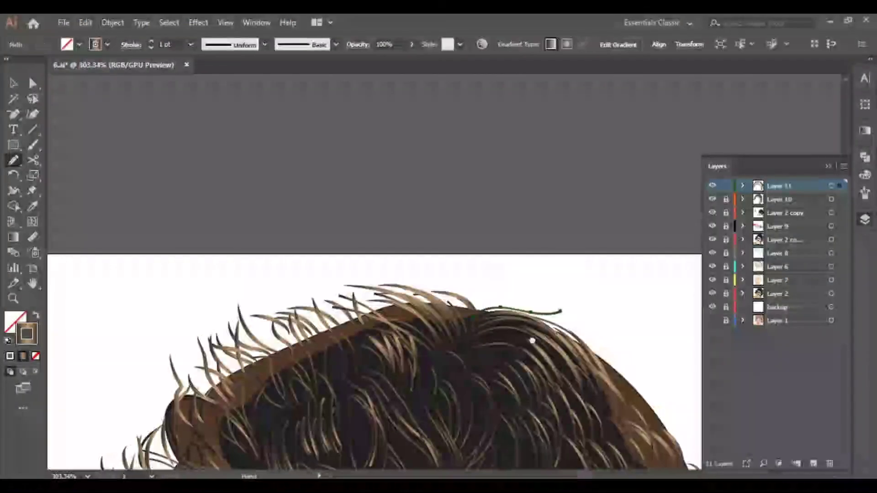
# - Hide the artwork to reveal the photo and pencil curly strands along the right hairline
pyautogui.moveTo(489, 302)
pyautogui.mouseDown()
pyautogui.moveTo(552, 306)
pyautogui.moveTo(600, 339)
pyautogui.mouseUp()
pyautogui.click(713, 307)
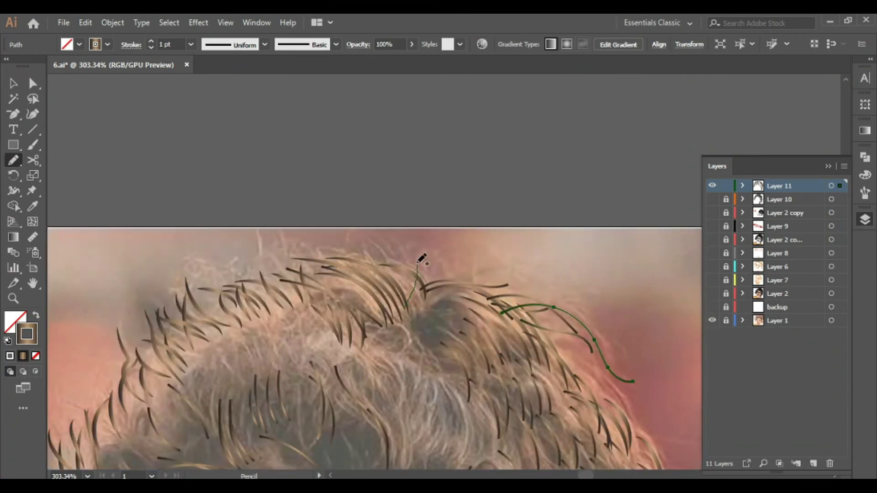
pyautogui.moveTo(474, 297)
pyautogui.mouseDown()
pyautogui.moveTo(599, 354)
pyautogui.moveTo(530, 242)
pyautogui.mouseUp()
pyautogui.moveTo(459, 249); pyautogui.dragTo(546, 329)
pyautogui.moveTo(623, 422); pyautogui.dragTo(611, 378)
pyautogui.moveTo(461, 224); pyautogui.dragTo(590, 291)
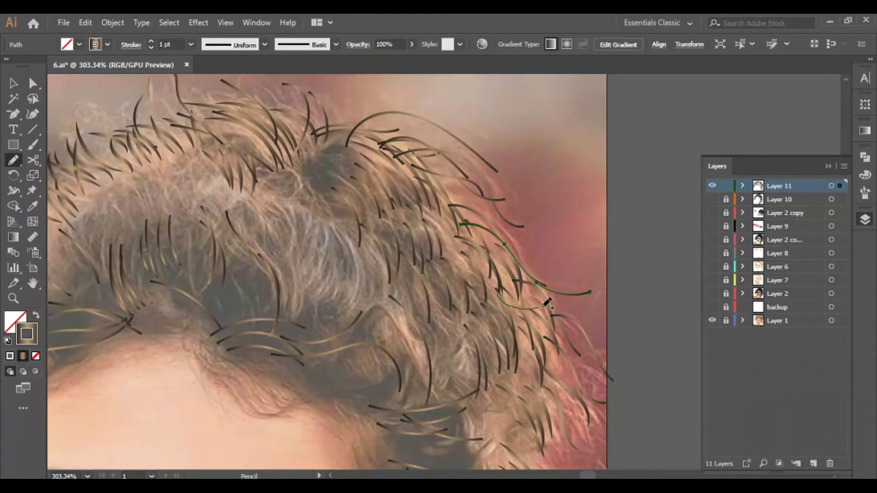
pyautogui.moveTo(537, 313); pyautogui.dragTo(496, 204)
pyautogui.moveTo(507, 295)
pyautogui.mouseDown()
pyautogui.moveTo(545, 430)
pyautogui.moveTo(527, 292)
pyautogui.mouseUp()
# - Draw curly hair strands beside the eye and along the side of the face
pyautogui.moveTo(565, 372); pyautogui.dragTo(519, 357)
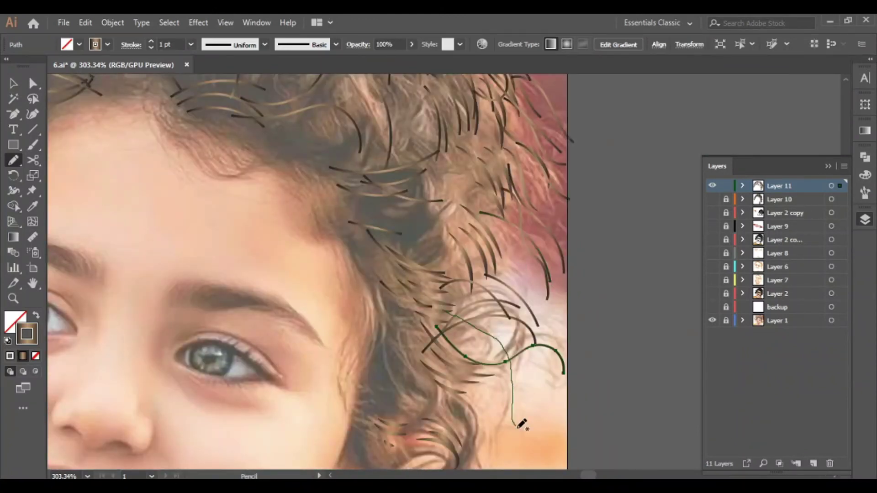
pyautogui.moveTo(525, 421); pyautogui.dragTo(525, 355)
pyautogui.moveTo(443, 287); pyautogui.dragTo(502, 401)
pyautogui.moveTo(410, 303); pyautogui.dragTo(483, 428)
pyautogui.moveTo(446, 395)
pyautogui.mouseDown()
pyautogui.moveTo(445, 315)
pyautogui.moveTo(460, 317)
pyautogui.moveTo(482, 401)
pyautogui.mouseUp()
pyautogui.scroll(-2, 454, 355)
# - Add strands near the cheek, long hanging strands, and curls by the left eye
pyautogui.moveTo(457, 352); pyautogui.dragTo(427, 403)
pyautogui.moveTo(346, 381); pyautogui.dragTo(433, 300)
pyautogui.moveTo(418, 270); pyautogui.dragTo(412, 433)
pyautogui.moveTo(340, 386); pyautogui.dragTo(363, 304)
pyautogui.moveTo(388, 227)
pyautogui.mouseDown()
pyautogui.moveTo(279, 224)
pyautogui.moveTo(350, 304)
pyautogui.moveTo(371, 382)
pyautogui.mouseUp()
pyautogui.moveTo(274, 271)
pyautogui.mouseDown()
pyautogui.moveTo(348, 337)
pyautogui.moveTo(311, 322)
pyautogui.moveTo(446, 289)
pyautogui.moveTo(457, 411)
pyautogui.mouseUp()
# - Add flyaway and short strands along the top hairline, then select all strands
pyautogui.moveTo(377, 260); pyautogui.dragTo(466, 334)
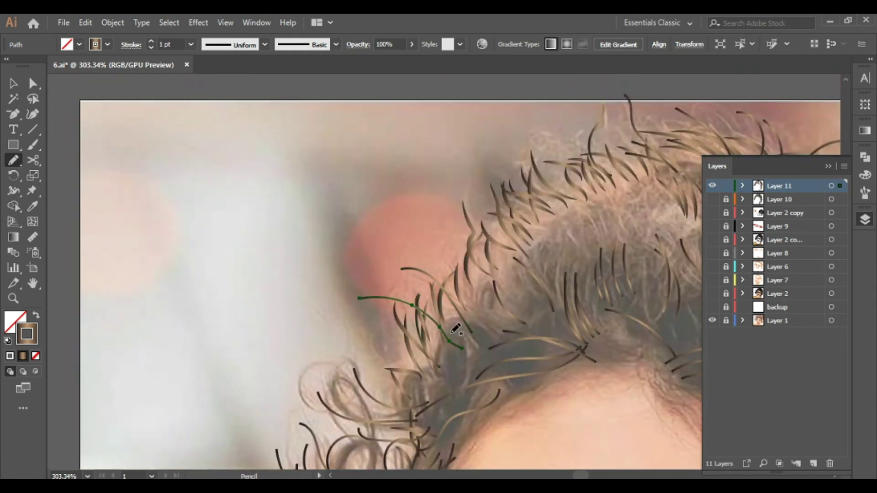
pyautogui.moveTo(459, 287); pyautogui.dragTo(450, 357)
pyautogui.moveTo(521, 373); pyautogui.dragTo(501, 300)
pyautogui.moveTo(534, 286); pyautogui.dragTo(533, 350)
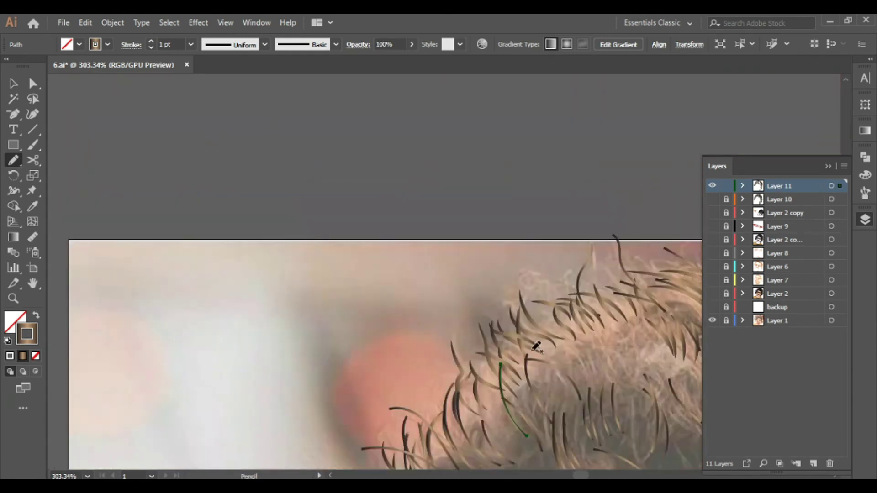
pyautogui.moveTo(587, 325); pyautogui.dragTo(571, 395)
pyautogui.moveTo(615, 350); pyautogui.dragTo(516, 330)
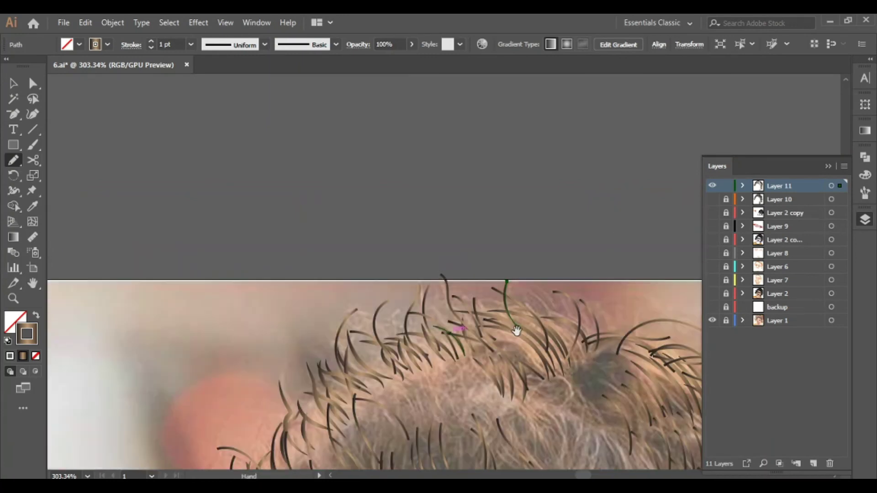
pyautogui.scroll(-4, 574, 318)
pyautogui.scroll(-2, 469, 427)
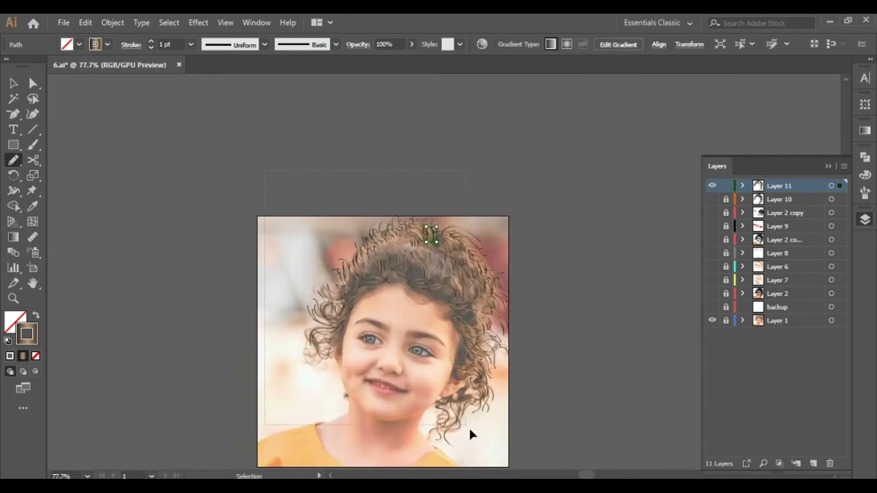
pyautogui.hotkey('ctrl', 'a')
# - Give the selected strands the elliptical width profile and a 0.75 pt stroke
pyautogui.click(264, 45)
pyautogui.click(224, 87)
pyautogui.click(191, 45)
pyautogui.click(206, 100)
pyautogui.hotkey('ctrl', 'shift', 'a')
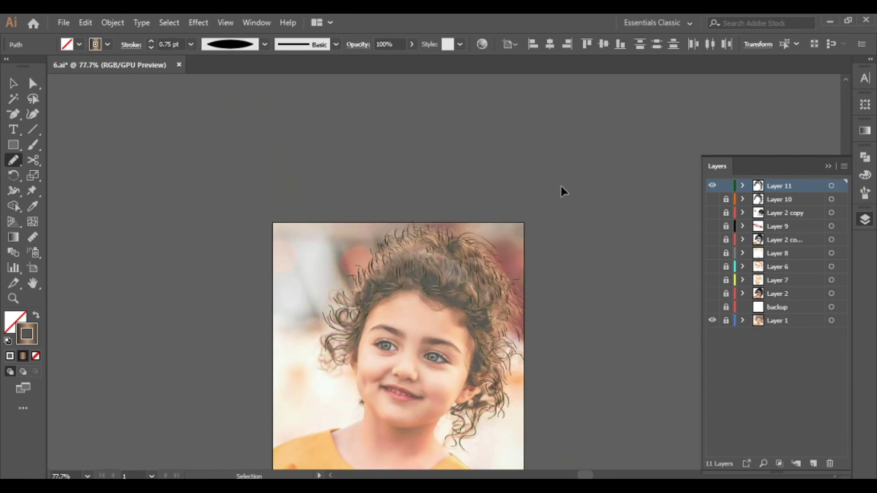
pyautogui.click(828, 166)
# - Turn the vector artwork layers back on in the Layers panel
pyautogui.click(865, 220)
pyautogui.moveTo(712, 199); pyautogui.dragTo(713, 321)
pyautogui.scroll(-2, 595, 284)
pyautogui.scroll(-1, 595, 284)
pyautogui.scroll(2, 595, 285)
pyautogui.scroll(-1, 612, 277)
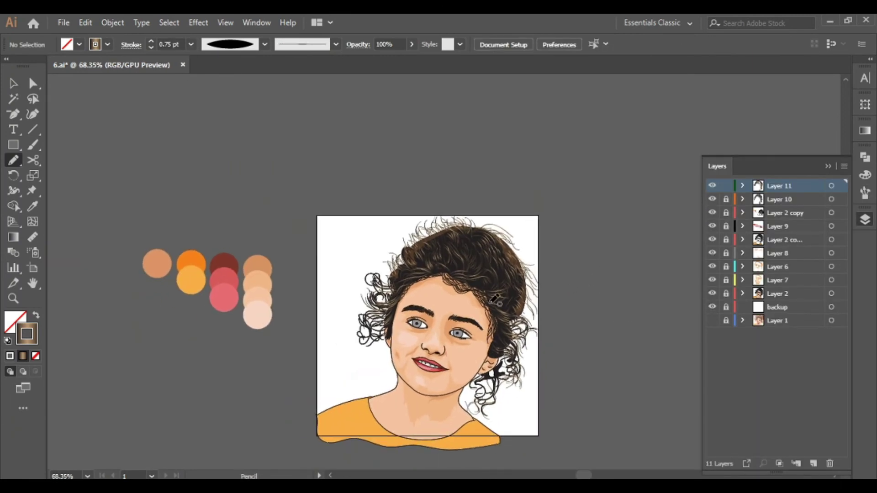
pyautogui.scroll(4, 538, 314)
# - Draw an extra loose strand over the vector hair and inspect the curls around the head
pyautogui.moveTo(538, 313); pyautogui.dragTo(542, 222)
pyautogui.scroll(3, 448, 161)
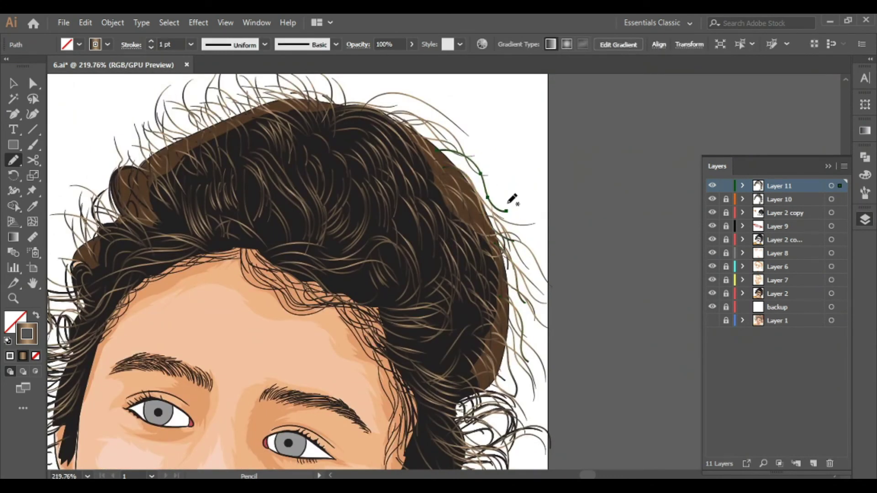
pyautogui.scroll(3, 358, 205)
pyautogui.scroll(-3, 228, 253)
pyautogui.hscroll(-4, 259, 224)
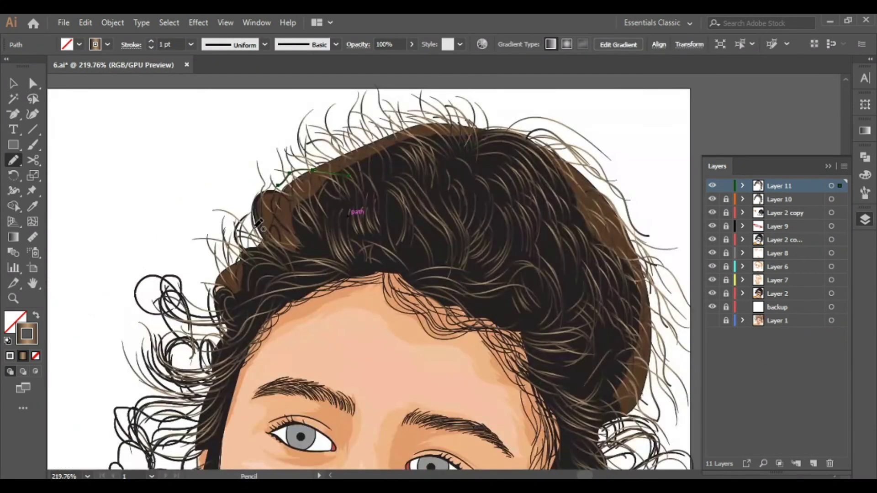
pyautogui.moveTo(218, 377); pyautogui.dragTo(272, 236)
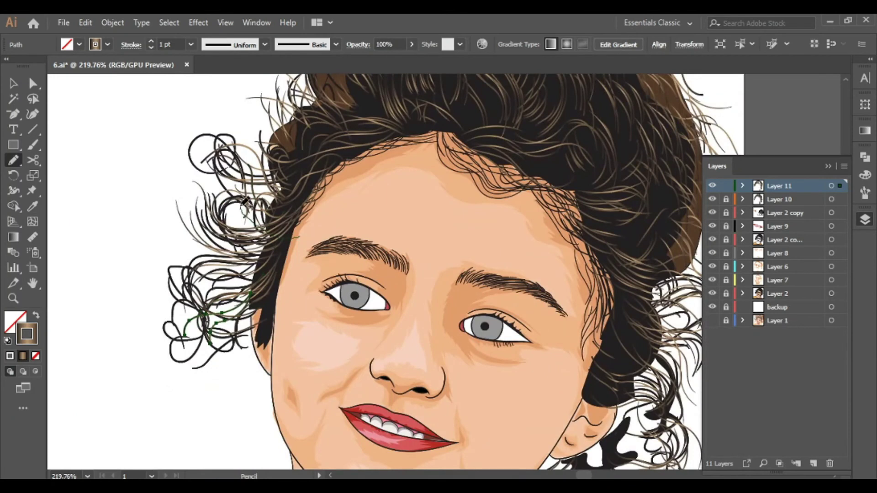
pyautogui.hscroll(5, 506, 318)
pyautogui.scroll(5, 520, 235)
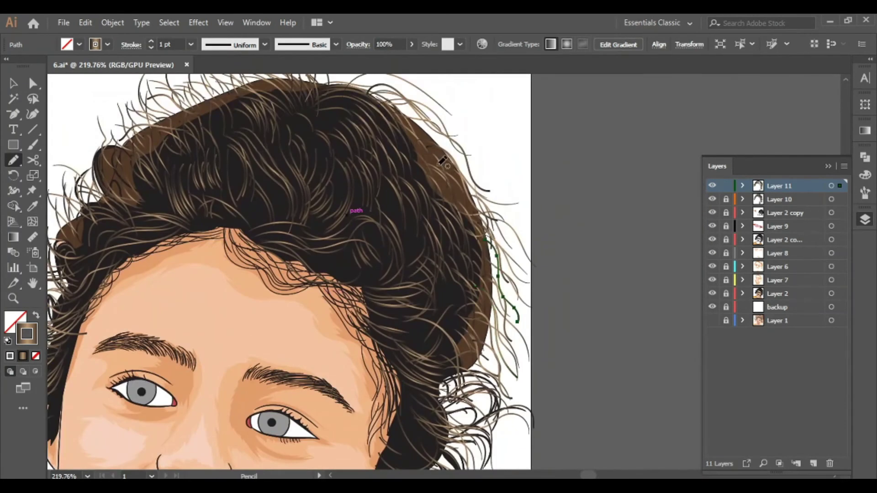
pyautogui.scroll(-1, 422, 194)
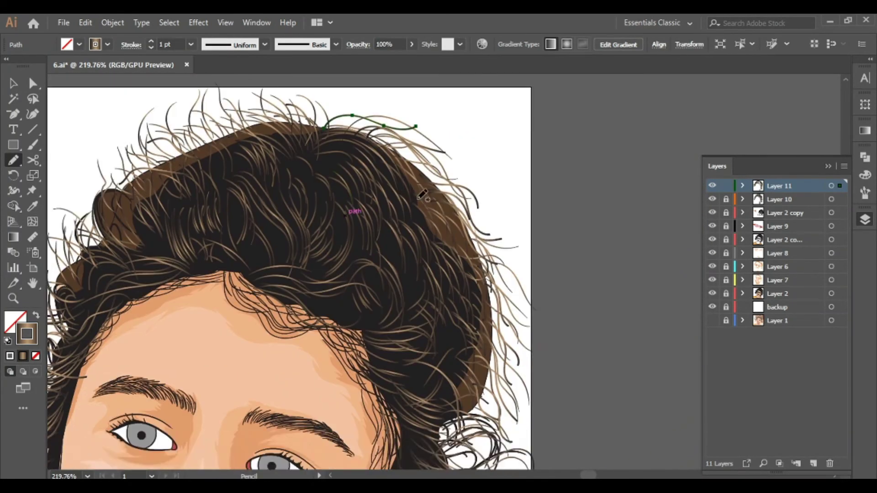
pyautogui.scroll(-2, 524, 310)
pyautogui.scroll(1, 525, 249)
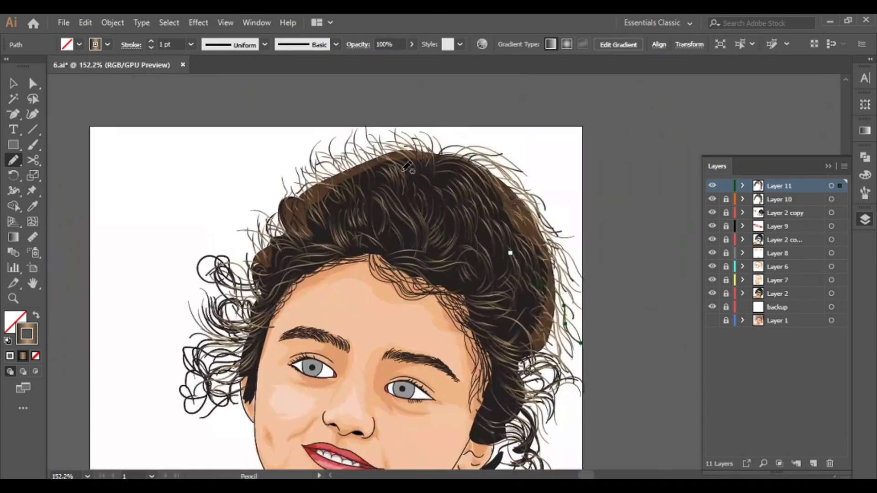
pyautogui.scroll(-2, 462, 178)
pyautogui.scroll(4, 453, 229)
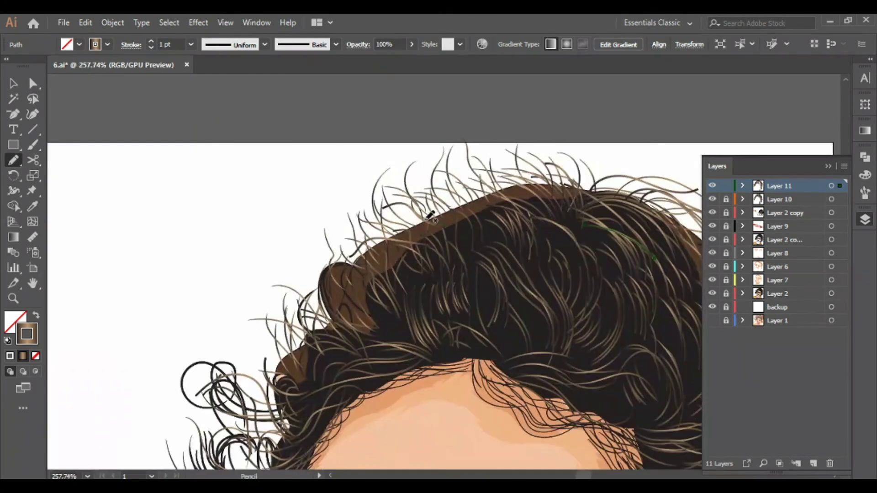
pyautogui.scroll(-2, 520, 198)
pyautogui.scroll(-2, 421, 221)
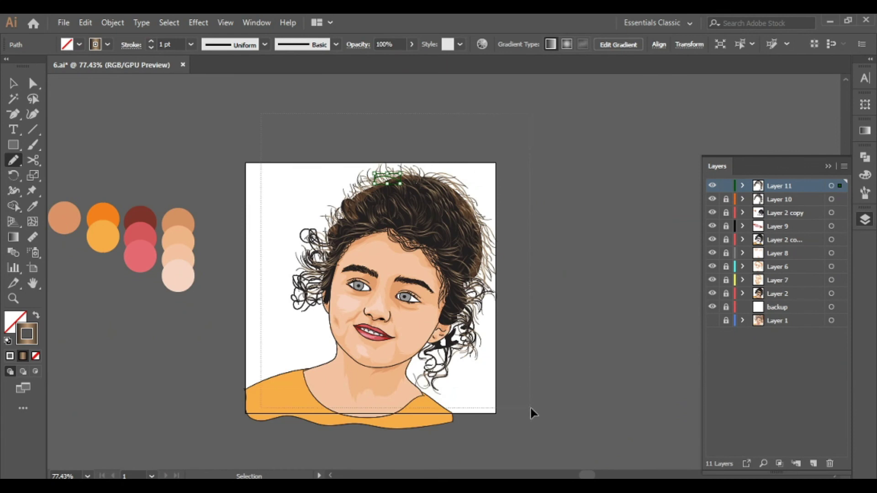
# - Check the artwork selection, then hide the artwork layers and show the reference photo
pyautogui.hotkey('ctrl', 'a')
pyautogui.hotkey('ctrl', 'shift', 'a')
pyautogui.scroll(-1, 558, 375)
pyautogui.scroll(2, 540, 409)
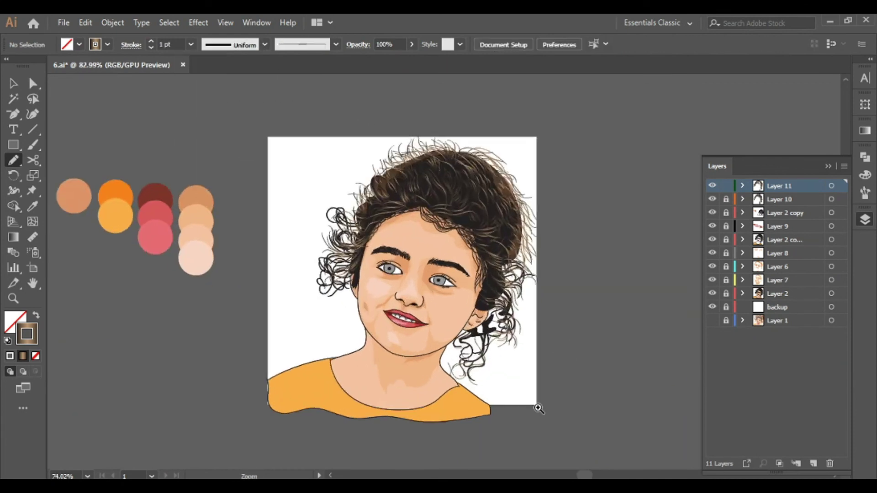
pyautogui.keyDown('alt'); pyautogui.click(712, 240); pyautogui.keyUp('alt')
pyautogui.click(712, 321)
# - On a new layer with fill and stroke swapped, draw jagged olive shading on the first iris
pyautogui.click(814, 464)
pyautogui.hotkey('shift', 'x')
pyautogui.scroll(5, 445, 278)
pyautogui.scroll(2, 546, 238)
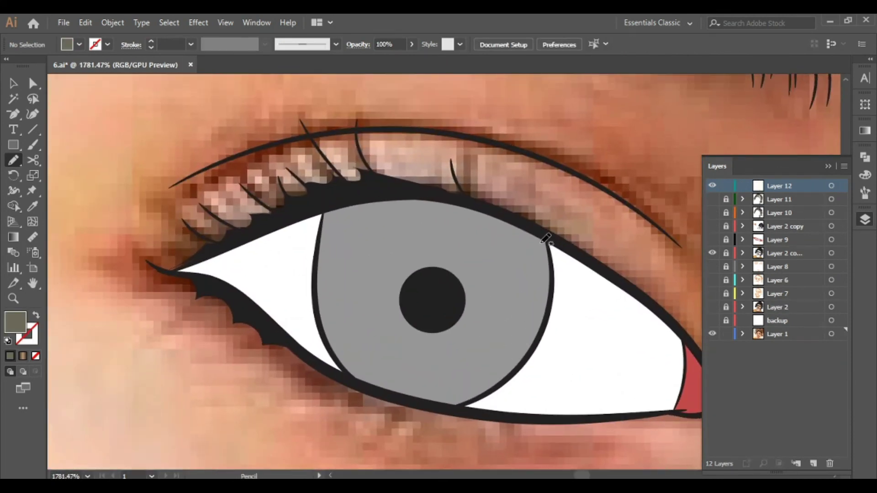
pyautogui.moveTo(500, 255)
pyautogui.mouseDown()
pyautogui.moveTo(459, 394)
pyautogui.moveTo(441, 399)
pyautogui.mouseUp()
pyautogui.moveTo(367, 273); pyautogui.dragTo(444, 324)
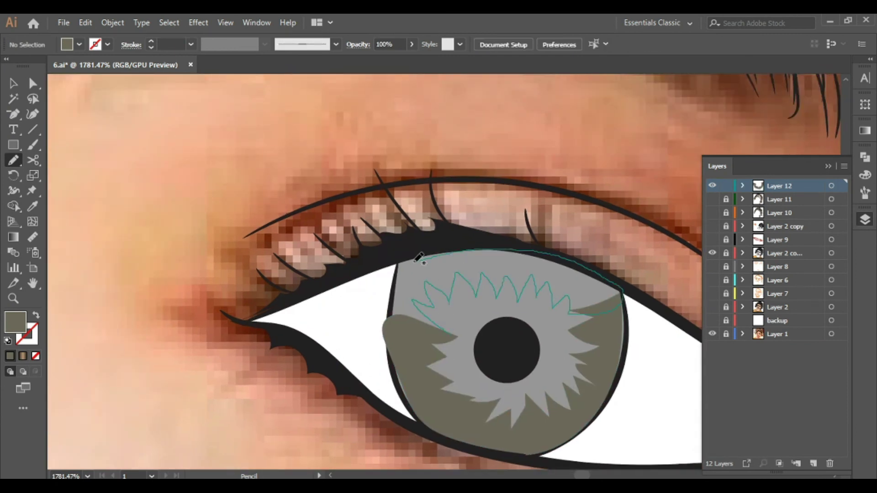
# - Draw a closed zigzag olive shading shape on the other iris
pyautogui.scroll(-5, 416, 258)
pyautogui.scroll(1, 464, 244)
pyautogui.scroll(4, 465, 244)
pyautogui.moveTo(457, 194)
pyautogui.mouseDown()
pyautogui.moveTo(464, 244)
pyautogui.moveTo(457, 195)
pyautogui.mouseUp()
pyautogui.moveTo(364, 182); pyautogui.dragTo(439, 192)
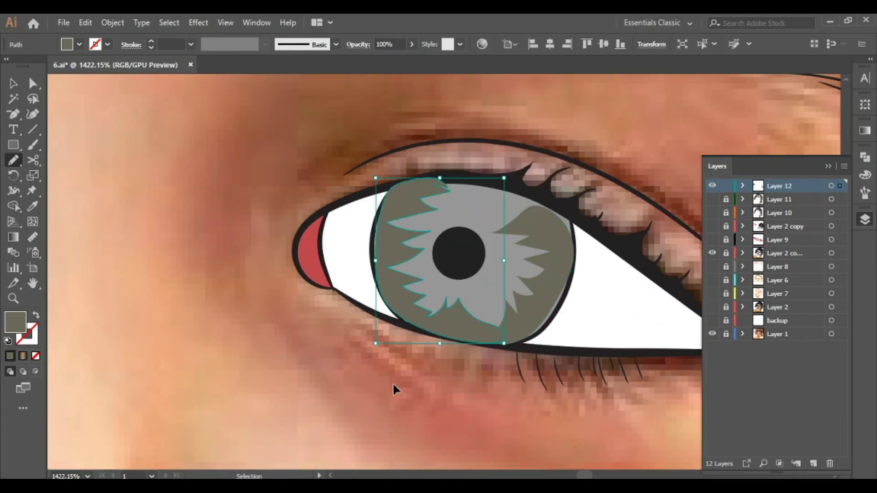
pyautogui.keyDown('ctrl'); pyautogui.click(392, 386); pyautogui.keyUp('ctrl')
# - Reset default fill and stroke colours, hide the upper layers, and zoom onto the right eye
pyautogui.hotkey('ctrl', '0')
pyautogui.moveTo(712, 199); pyautogui.dragTo(713, 307)
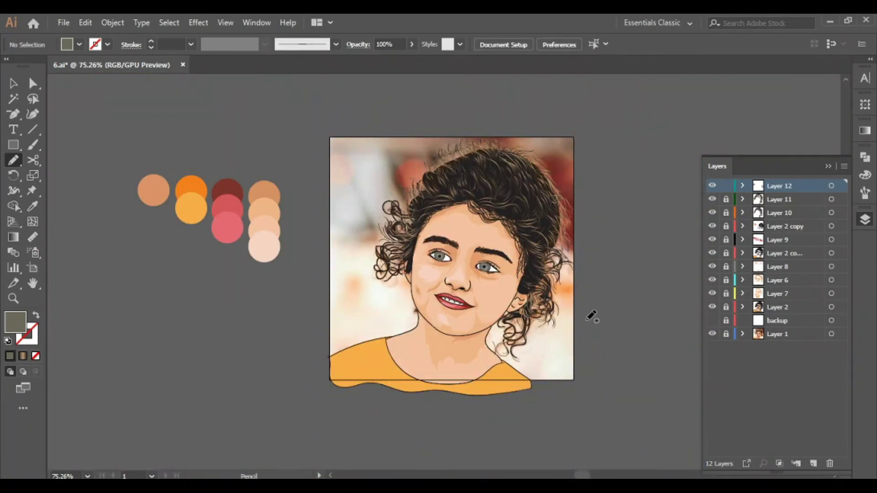
pyautogui.click(8, 341)
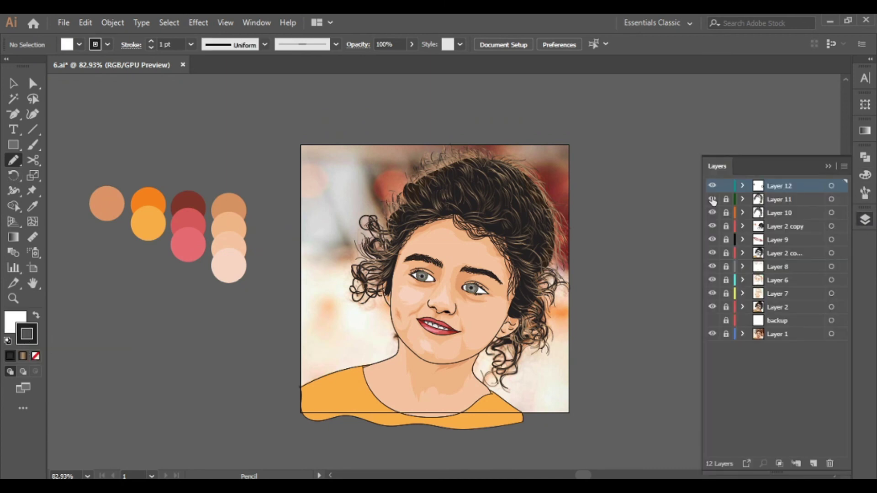
pyautogui.moveTo(713, 199); pyautogui.dragTo(712, 307)
pyautogui.click(578, 267)
pyautogui.moveTo(579, 266); pyautogui.dragTo(511, 356)
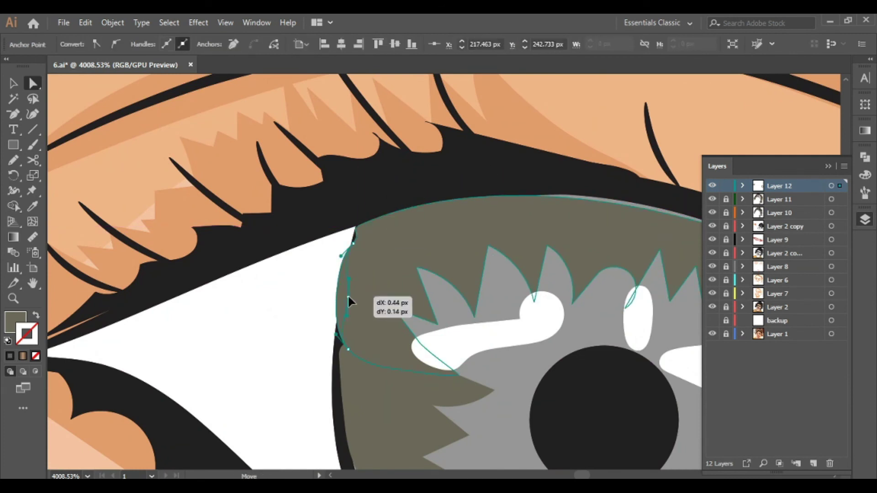
# - Move iris outline anchors so the iris fits into the eye corners
pyautogui.moveTo(472, 280); pyautogui.dragTo(346, 264)
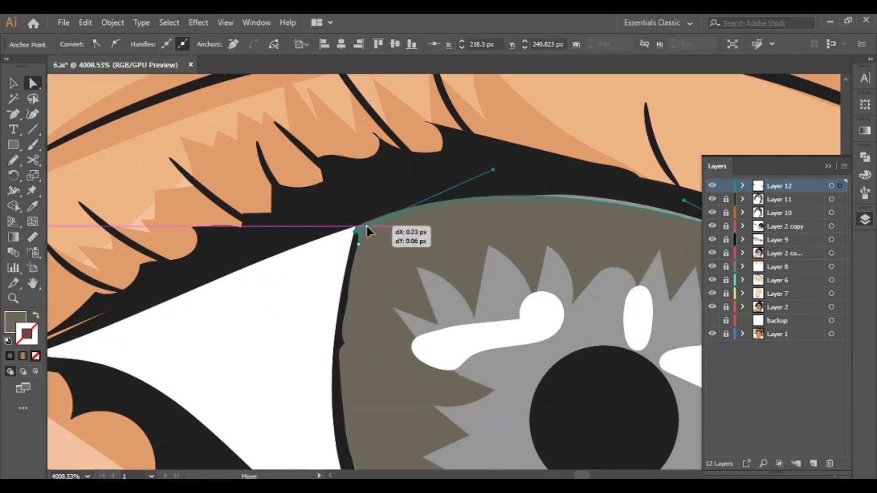
pyautogui.scroll(-5, 374, 224)
pyautogui.scroll(-3, 430, 222)
pyautogui.scroll(5, 430, 222)
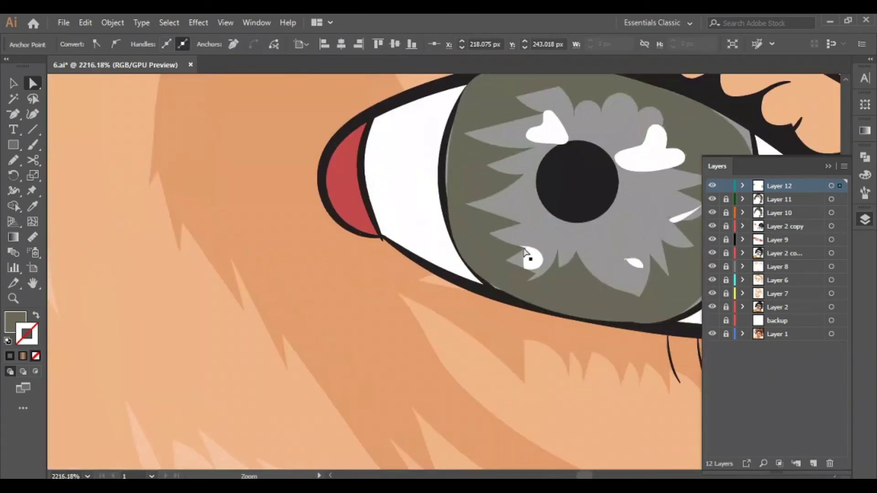
pyautogui.moveTo(316, 301); pyautogui.dragTo(321, 300)
pyautogui.scroll(3, 321, 300)
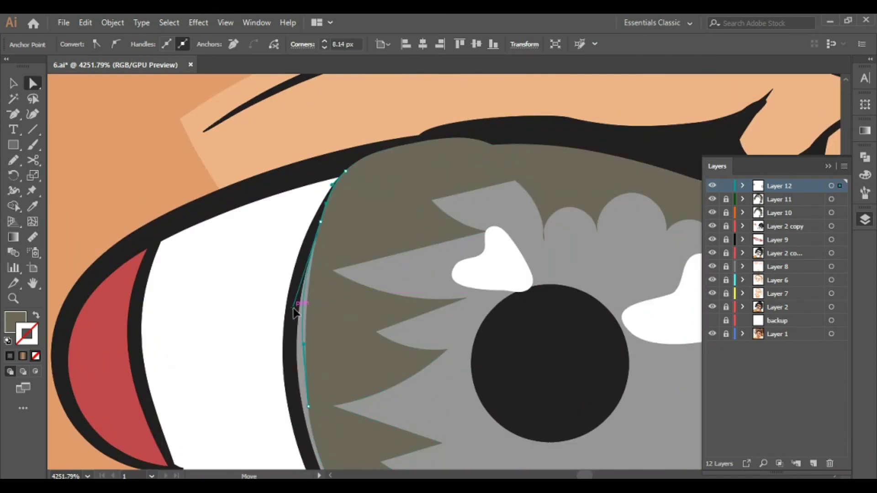
pyautogui.scroll(2, 321, 274)
pyautogui.moveTo(418, 179); pyautogui.dragTo(418, 179)
# - Reshape the iris edge on its right side and select the white highlight shapes
pyautogui.hscroll(3, 418, 179)
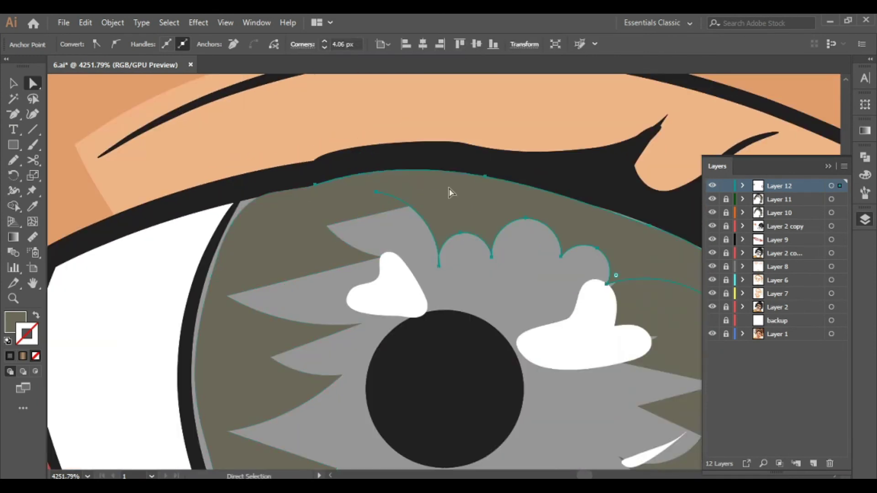
pyautogui.scroll(-2, 480, 190)
pyautogui.hscroll(3, 479, 190)
pyautogui.moveTo(631, 203); pyautogui.dragTo(644, 225)
pyautogui.scroll(-3, 591, 225)
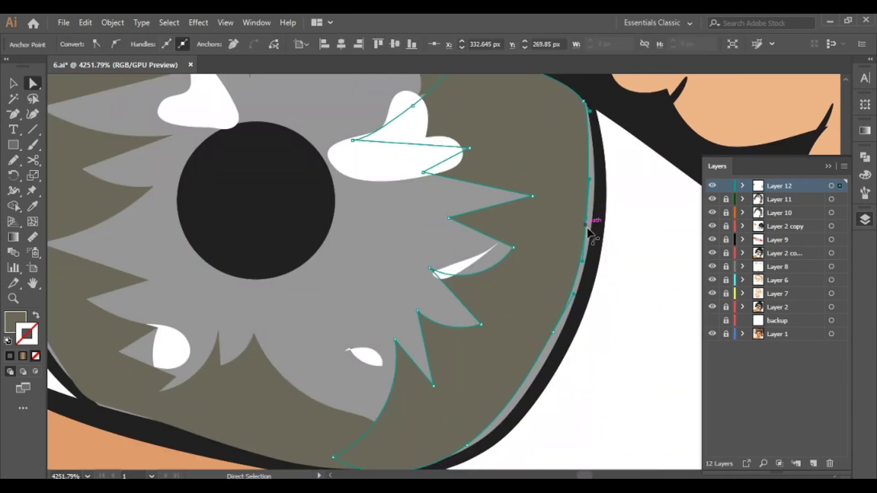
pyautogui.scroll(-3, 590, 231)
pyautogui.scroll(-3, 564, 229)
pyautogui.click(595, 200)
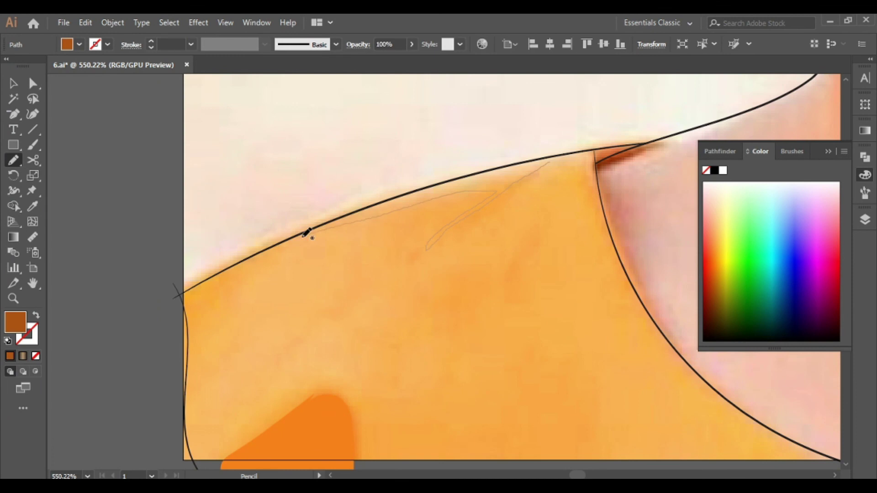
# - Draw brown shadow slivers along the neckline and shoulder, thinning the lower part
pyautogui.moveTo(306, 233); pyautogui.dragTo(307, 232)
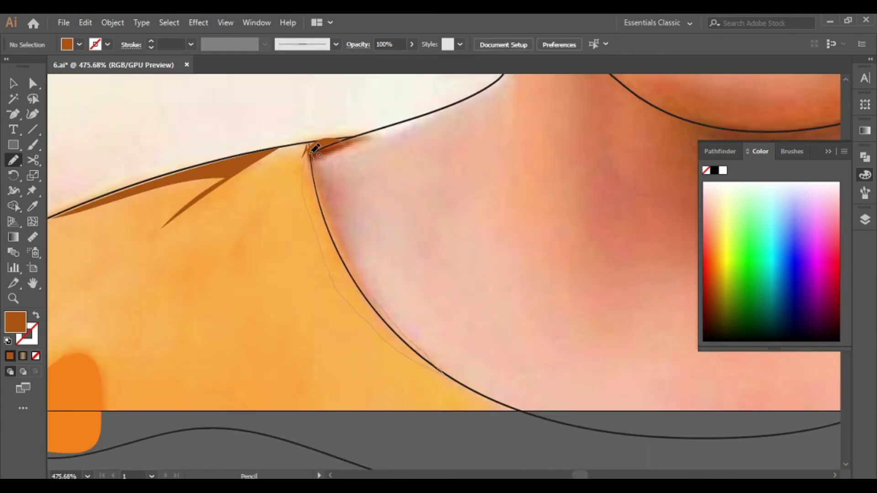
pyautogui.moveTo(314, 152); pyautogui.dragTo(314, 152)
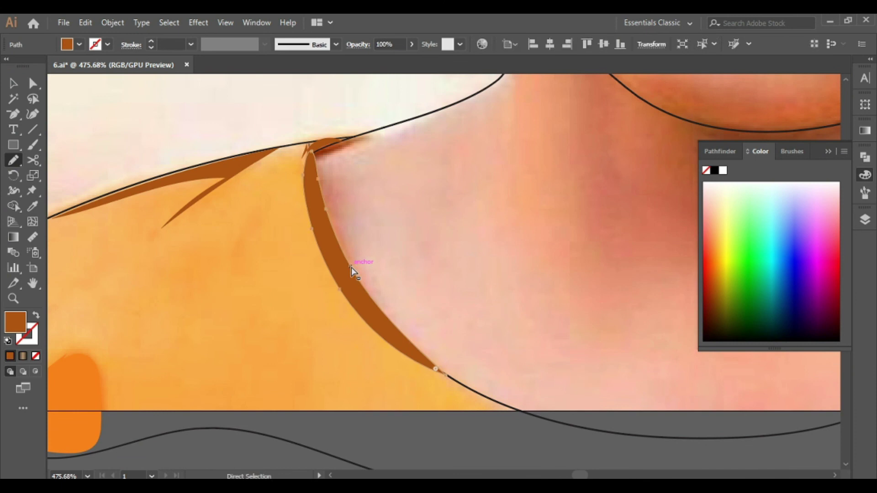
pyautogui.moveTo(414, 345); pyautogui.dragTo(313, 231)
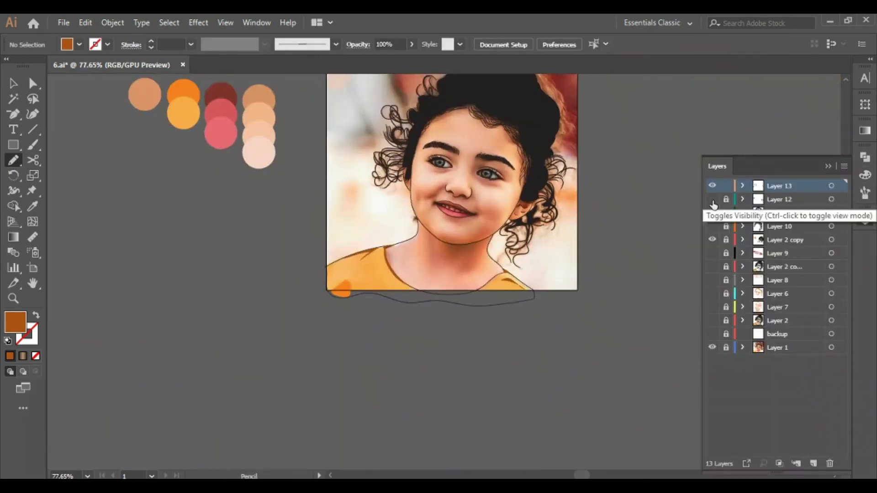
pyautogui.scroll(1, 406, 397)
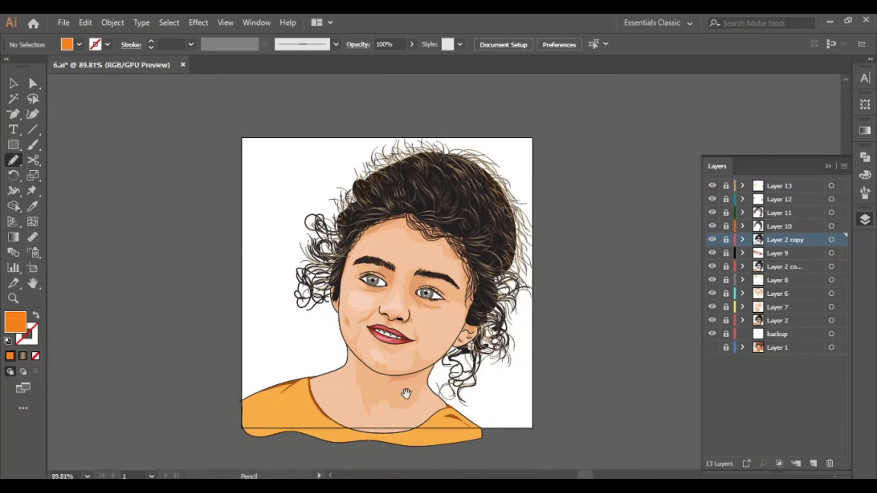
pyautogui.scroll(-2, 446, 393)
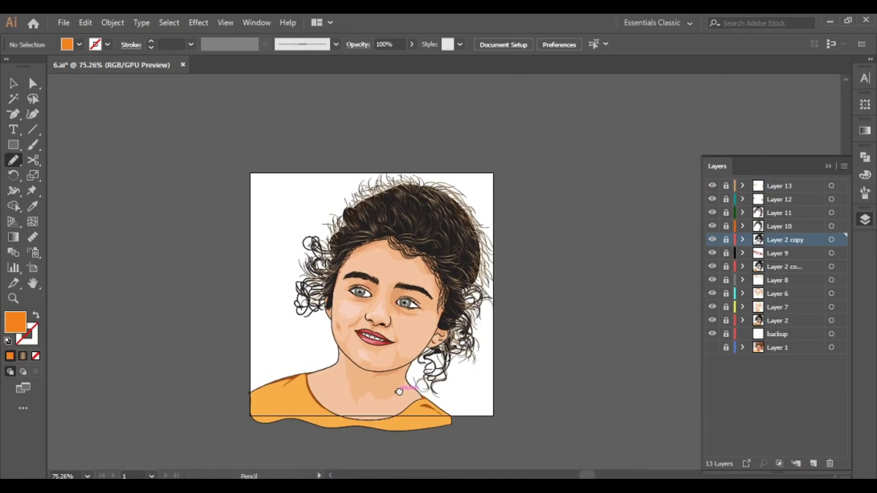
pyautogui.scroll(2, 465, 390)
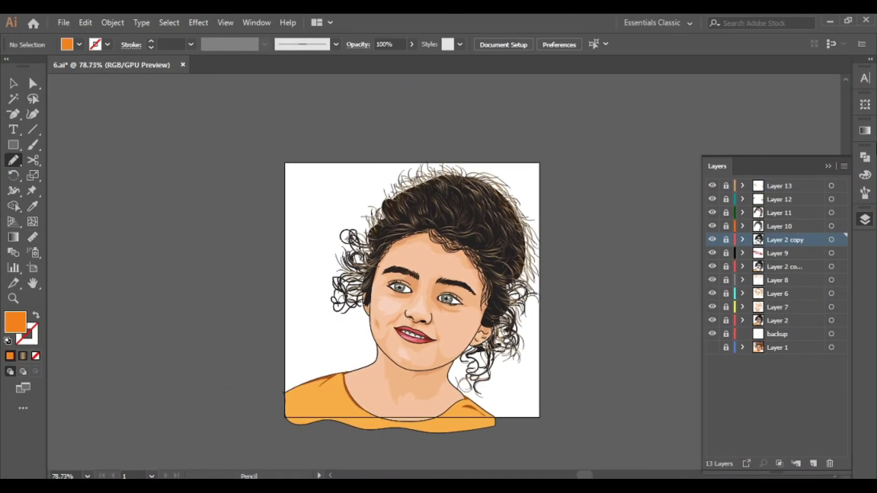
# - Collapse the Layers panel and centre the whole vector portrait in view
pyautogui.click(828, 167)
pyautogui.scroll(5, 638, 193)
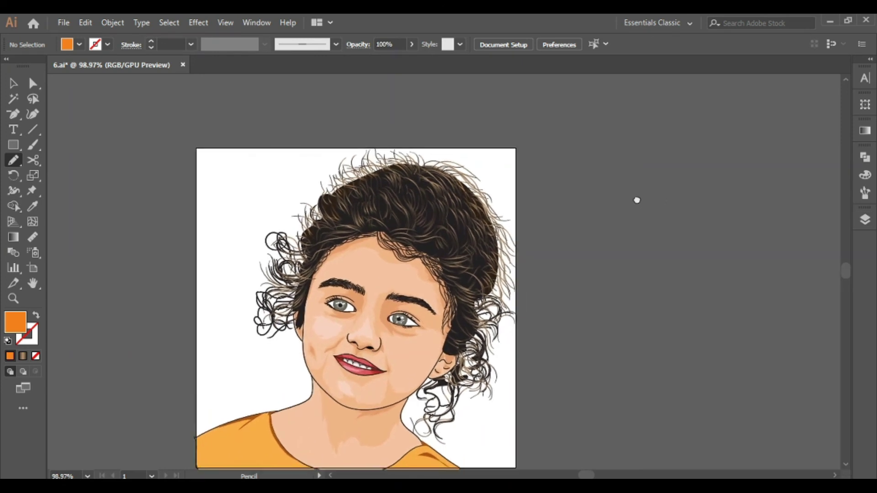
pyautogui.moveTo(636, 200); pyautogui.dragTo(674, 173)
pyautogui.scroll(2, 659, 180)
pyautogui.moveTo(626, 188); pyautogui.dragTo(672, 184)
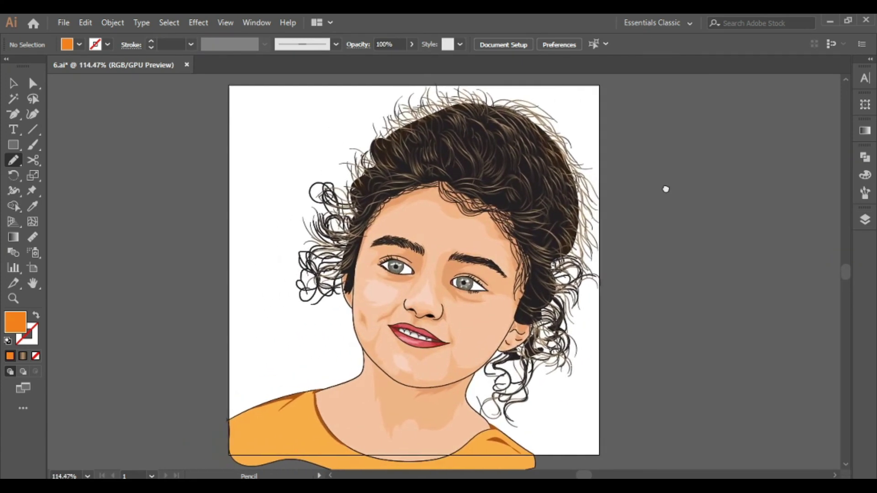